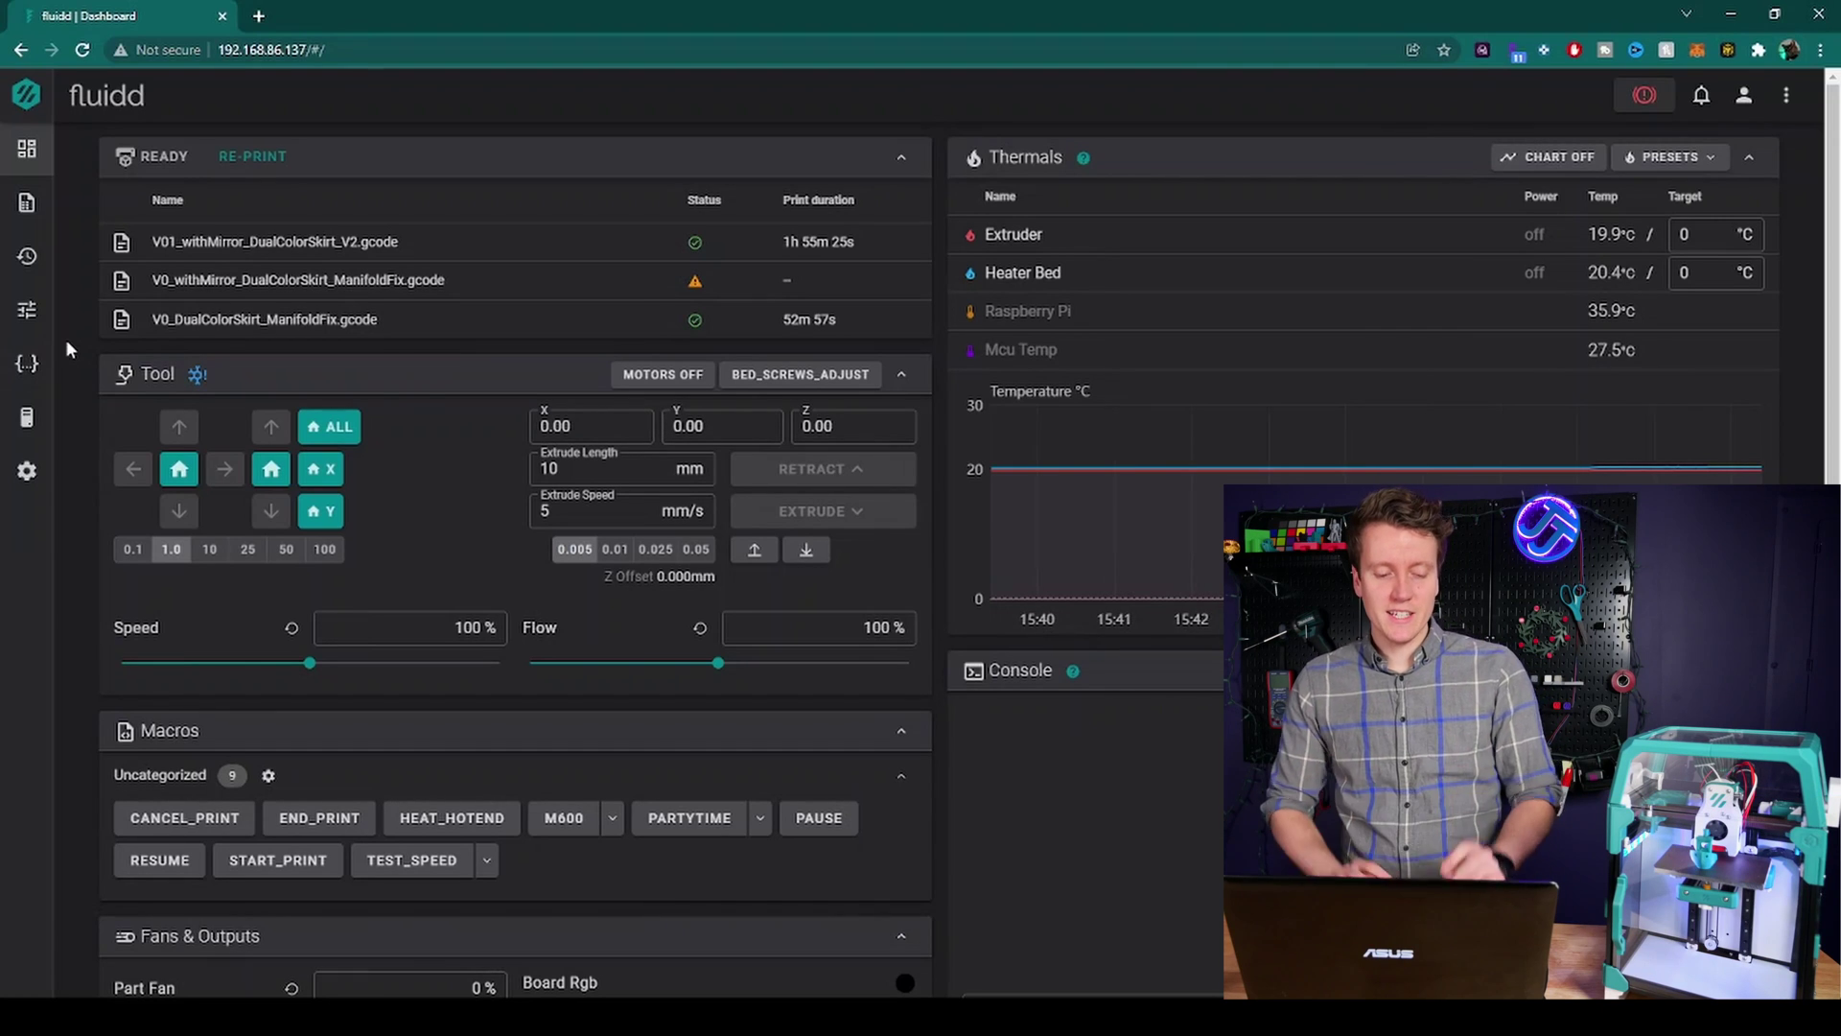
Open printer.cfg from the configuration files in the editor.
{"action": "left_click", "coordinate": [27, 363]}
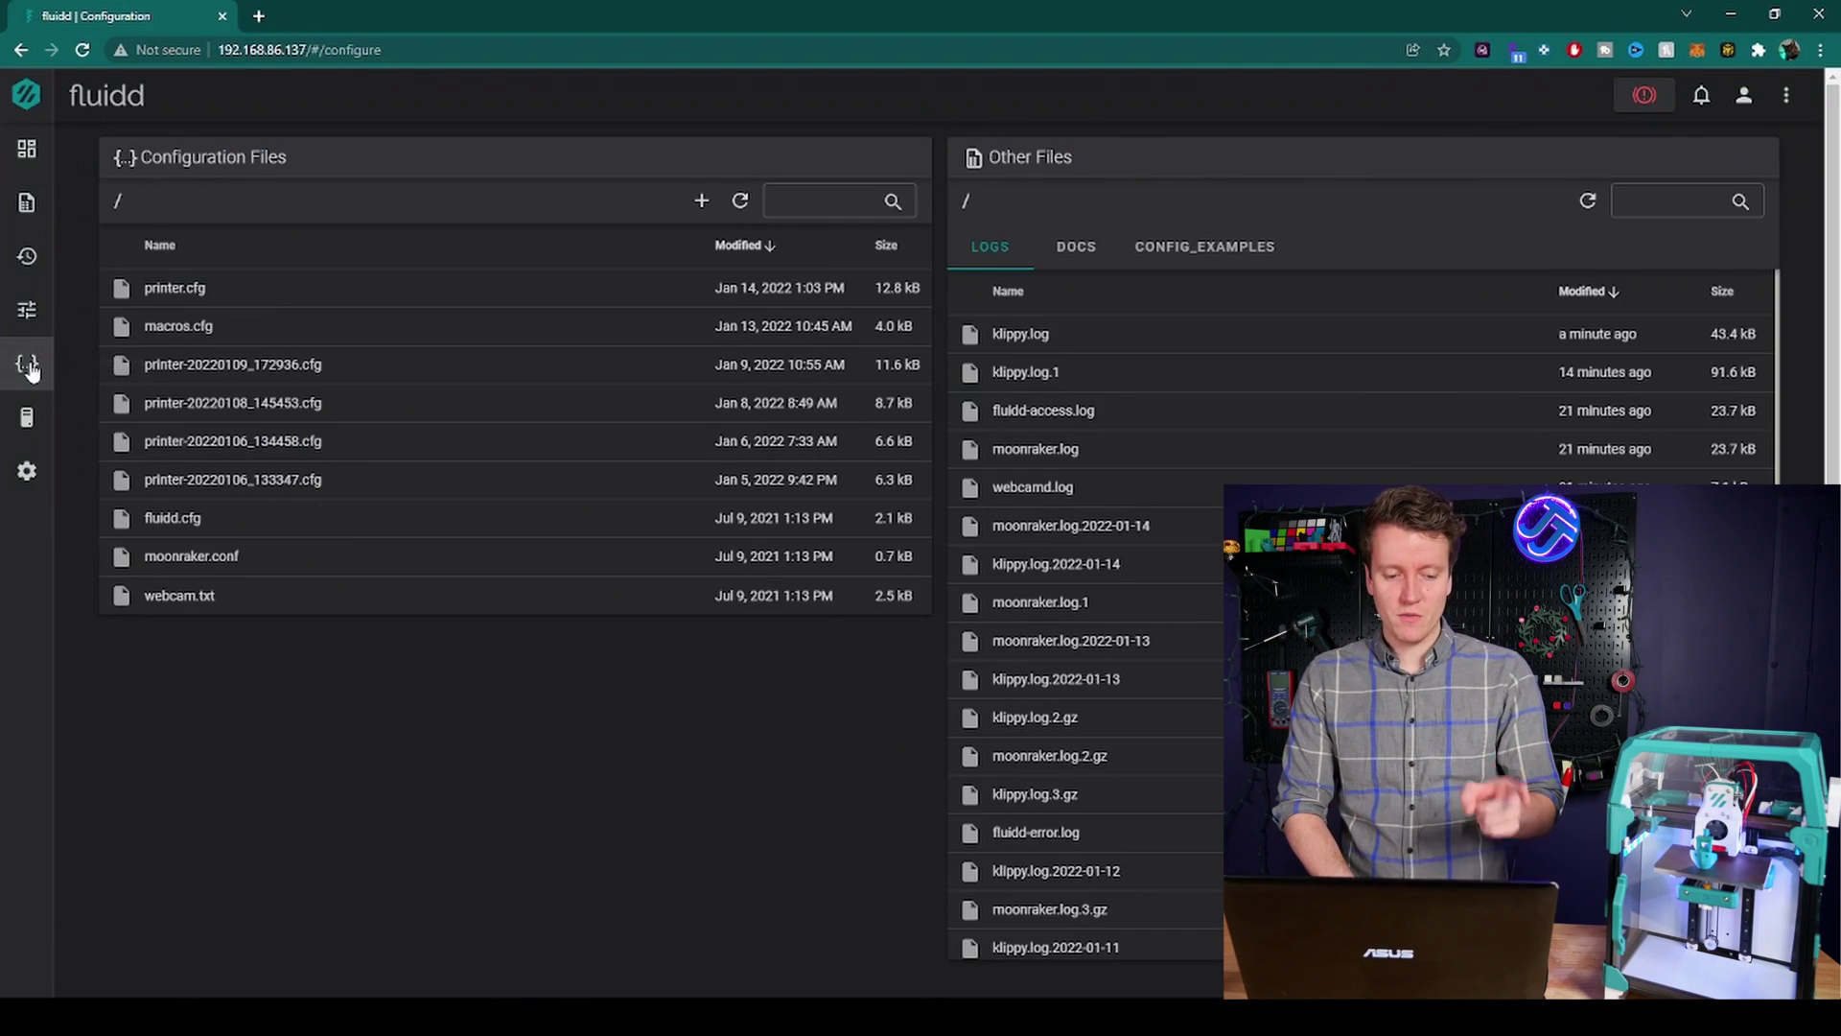
{"action": "left_click", "coordinate": [172, 300]}
{"action": "left_click", "coordinate": [255, 313]}
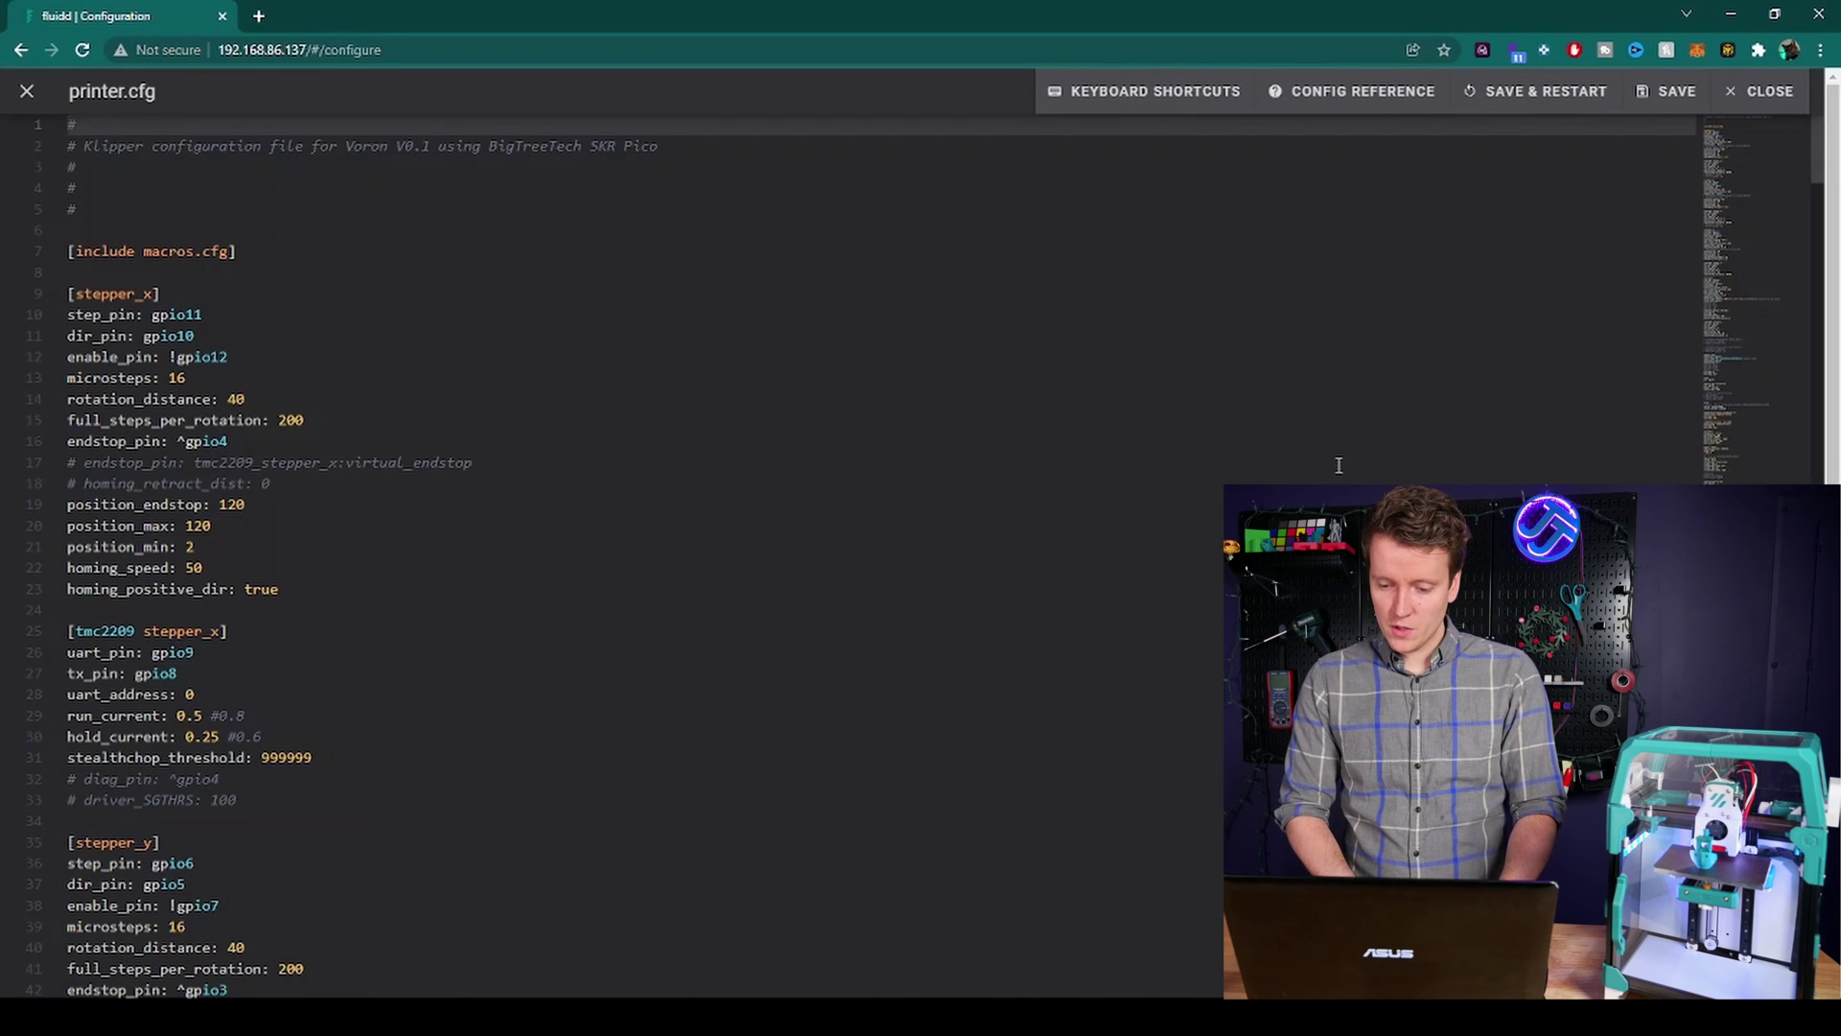
Scroll down to the [neopixel board_rgb] block and highlight it.
{"action": "left_click", "coordinate": [1745, 432]}
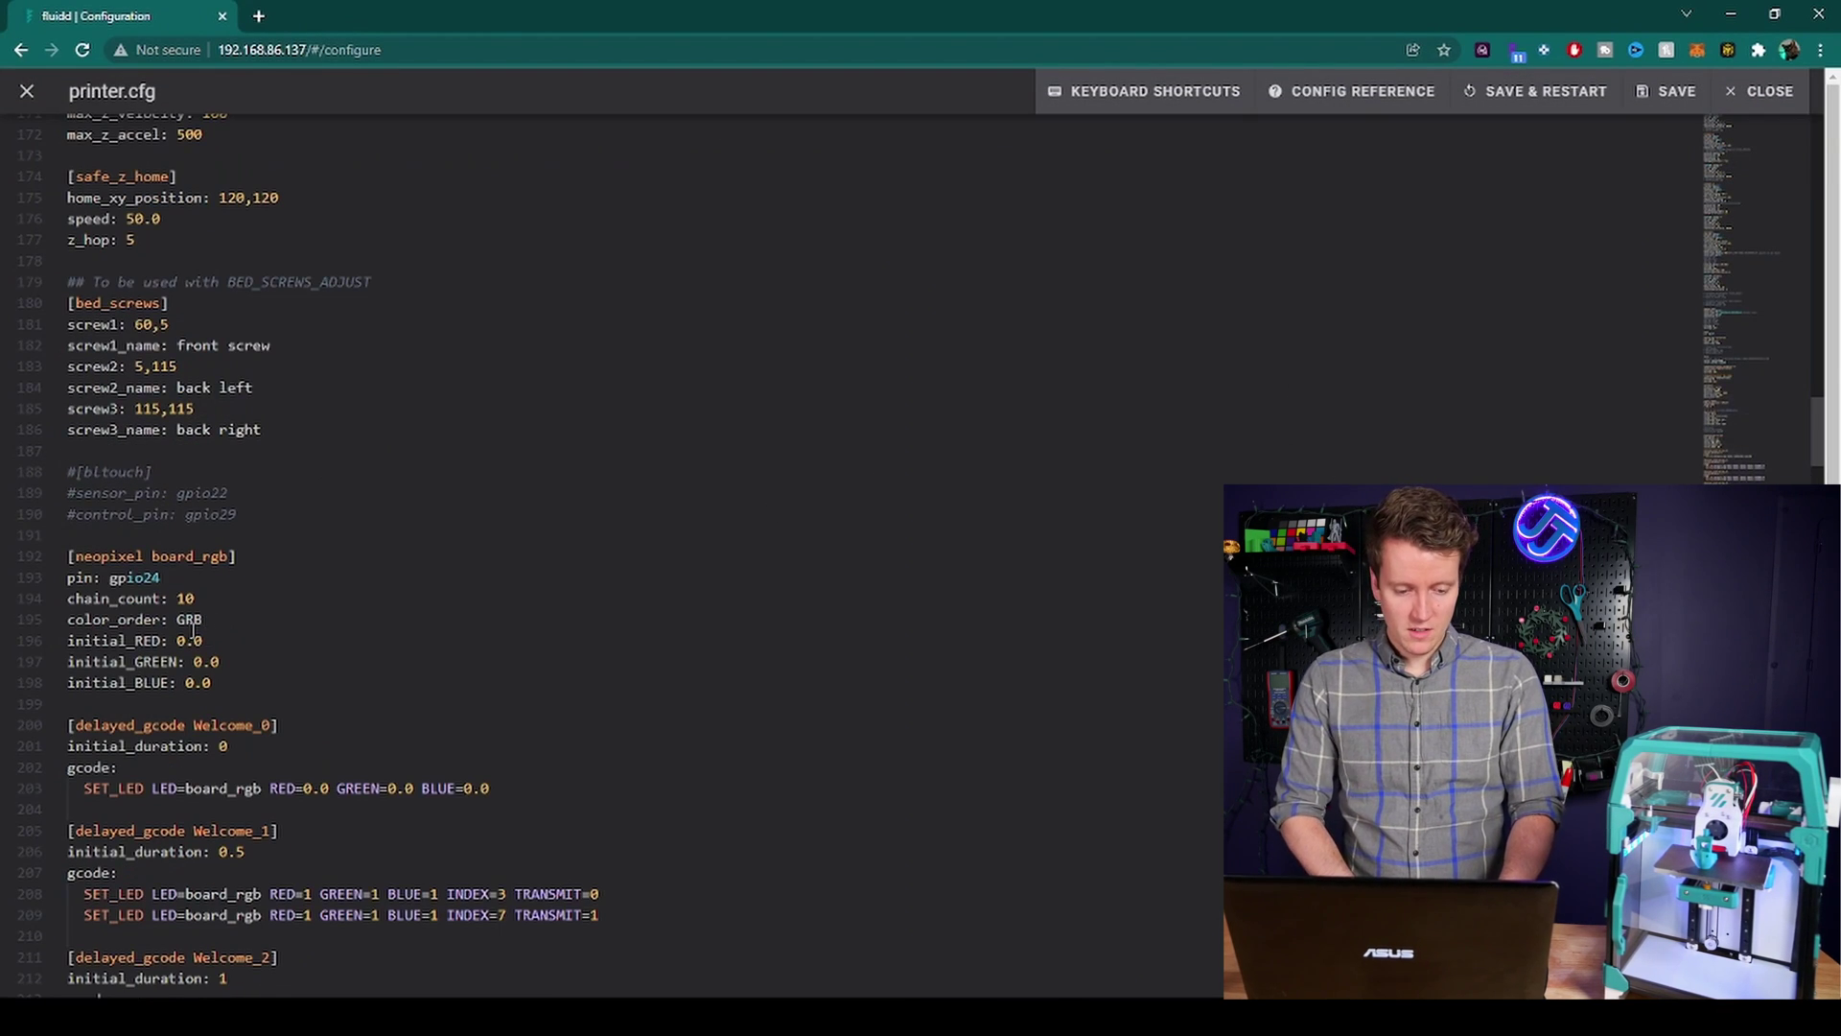
{"action": "scroll", "coordinate": [219, 638], "scroll_direction": "down", "scroll_amount": 3}
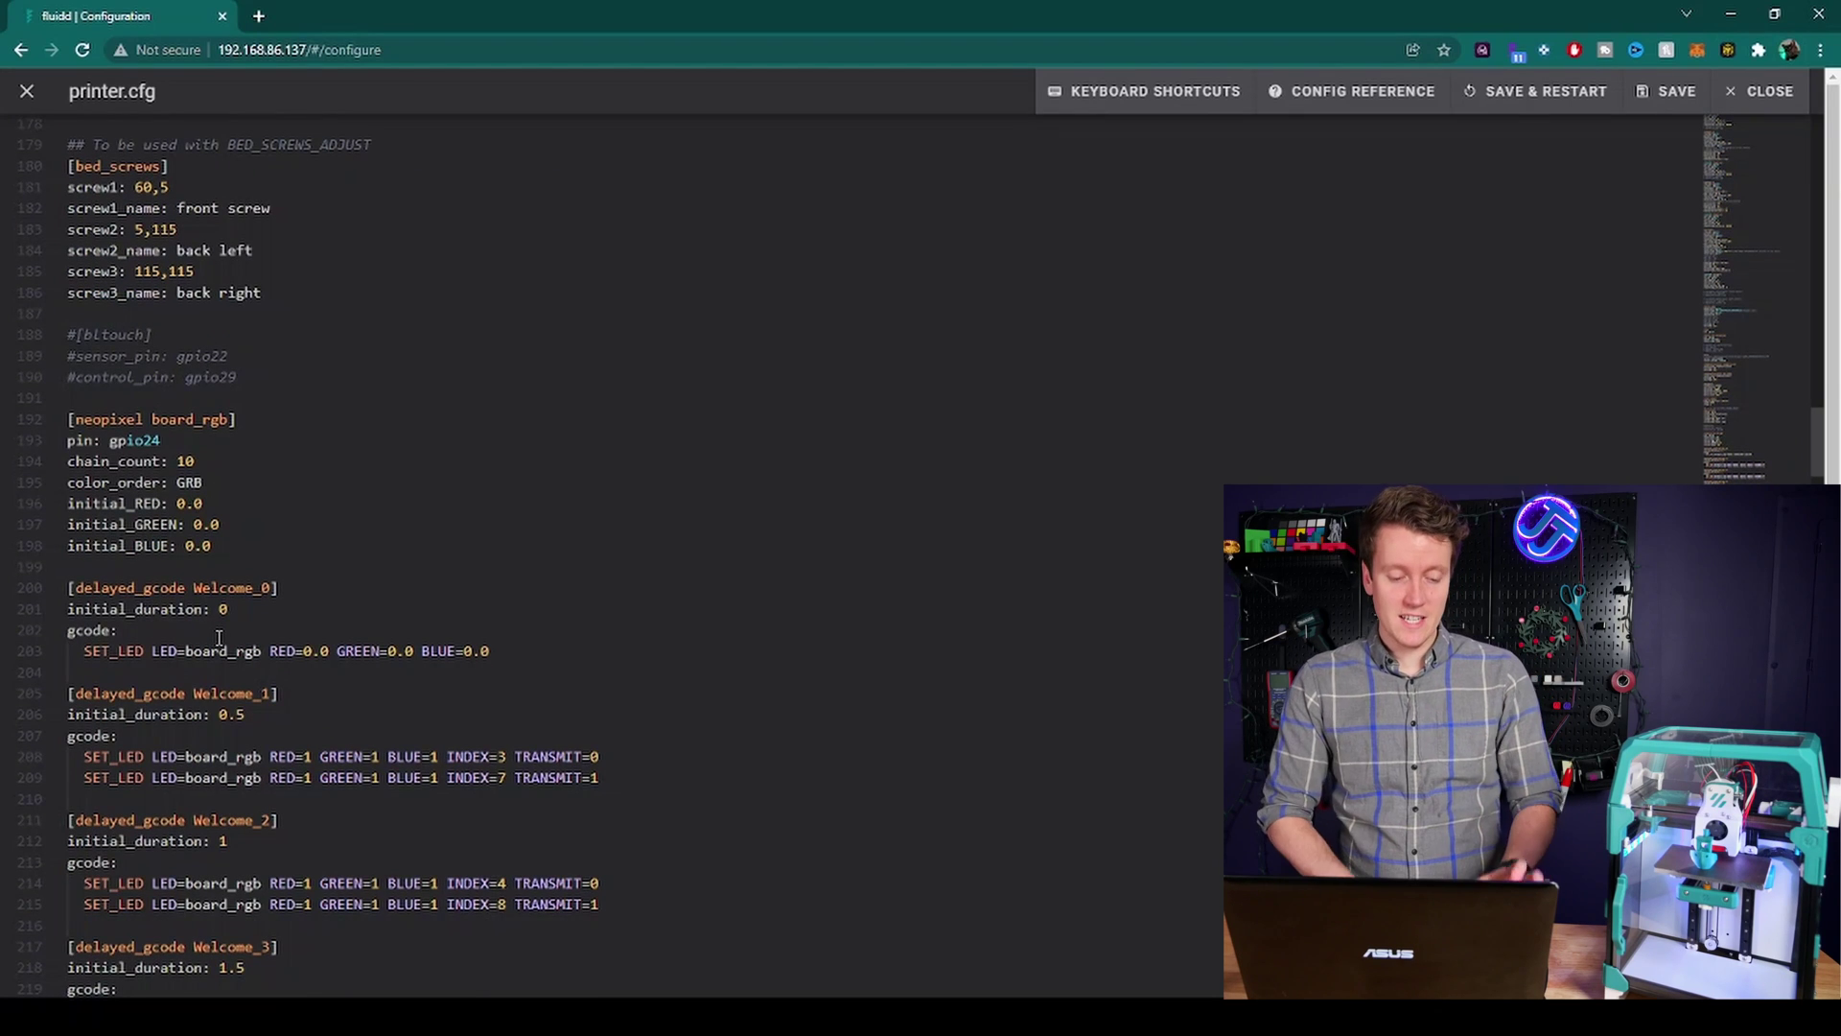
{"action": "left_click_drag", "start_coordinate": [69, 419], "coordinate": [266, 537]}
{"action": "left_click", "coordinate": [76, 420]}
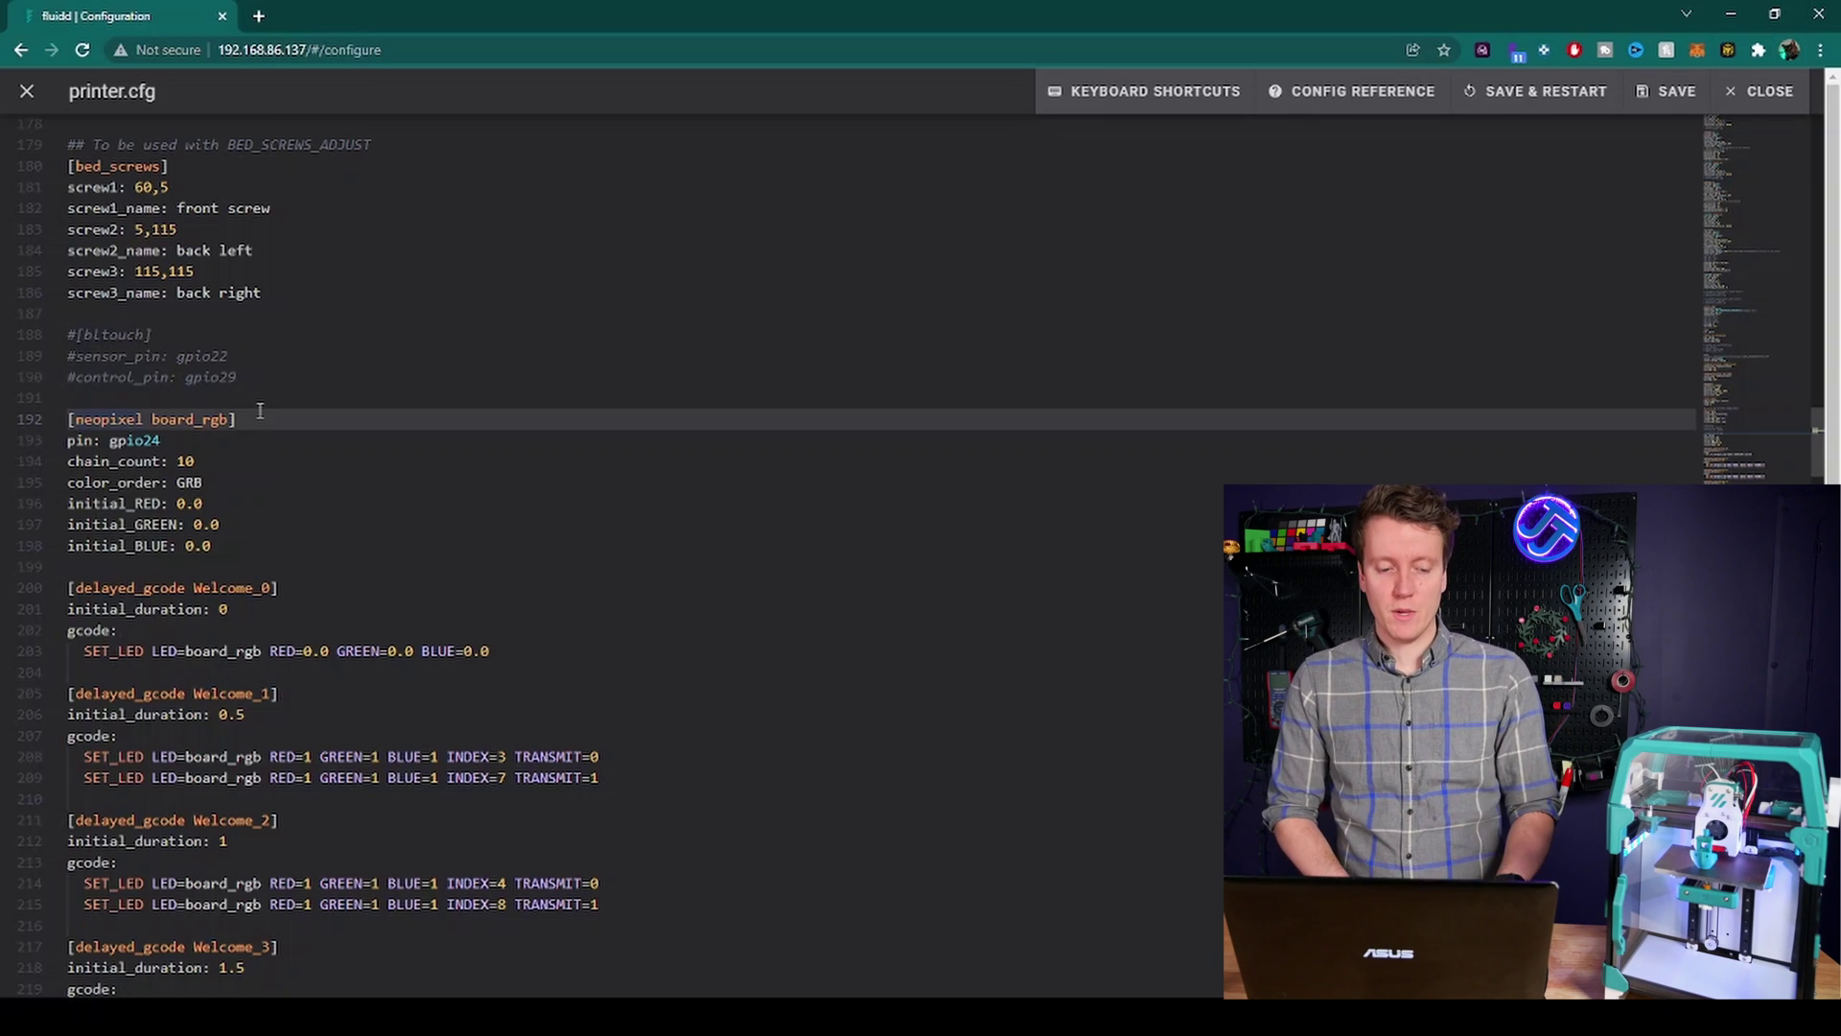
{"action": "left_click", "coordinate": [185, 446]}
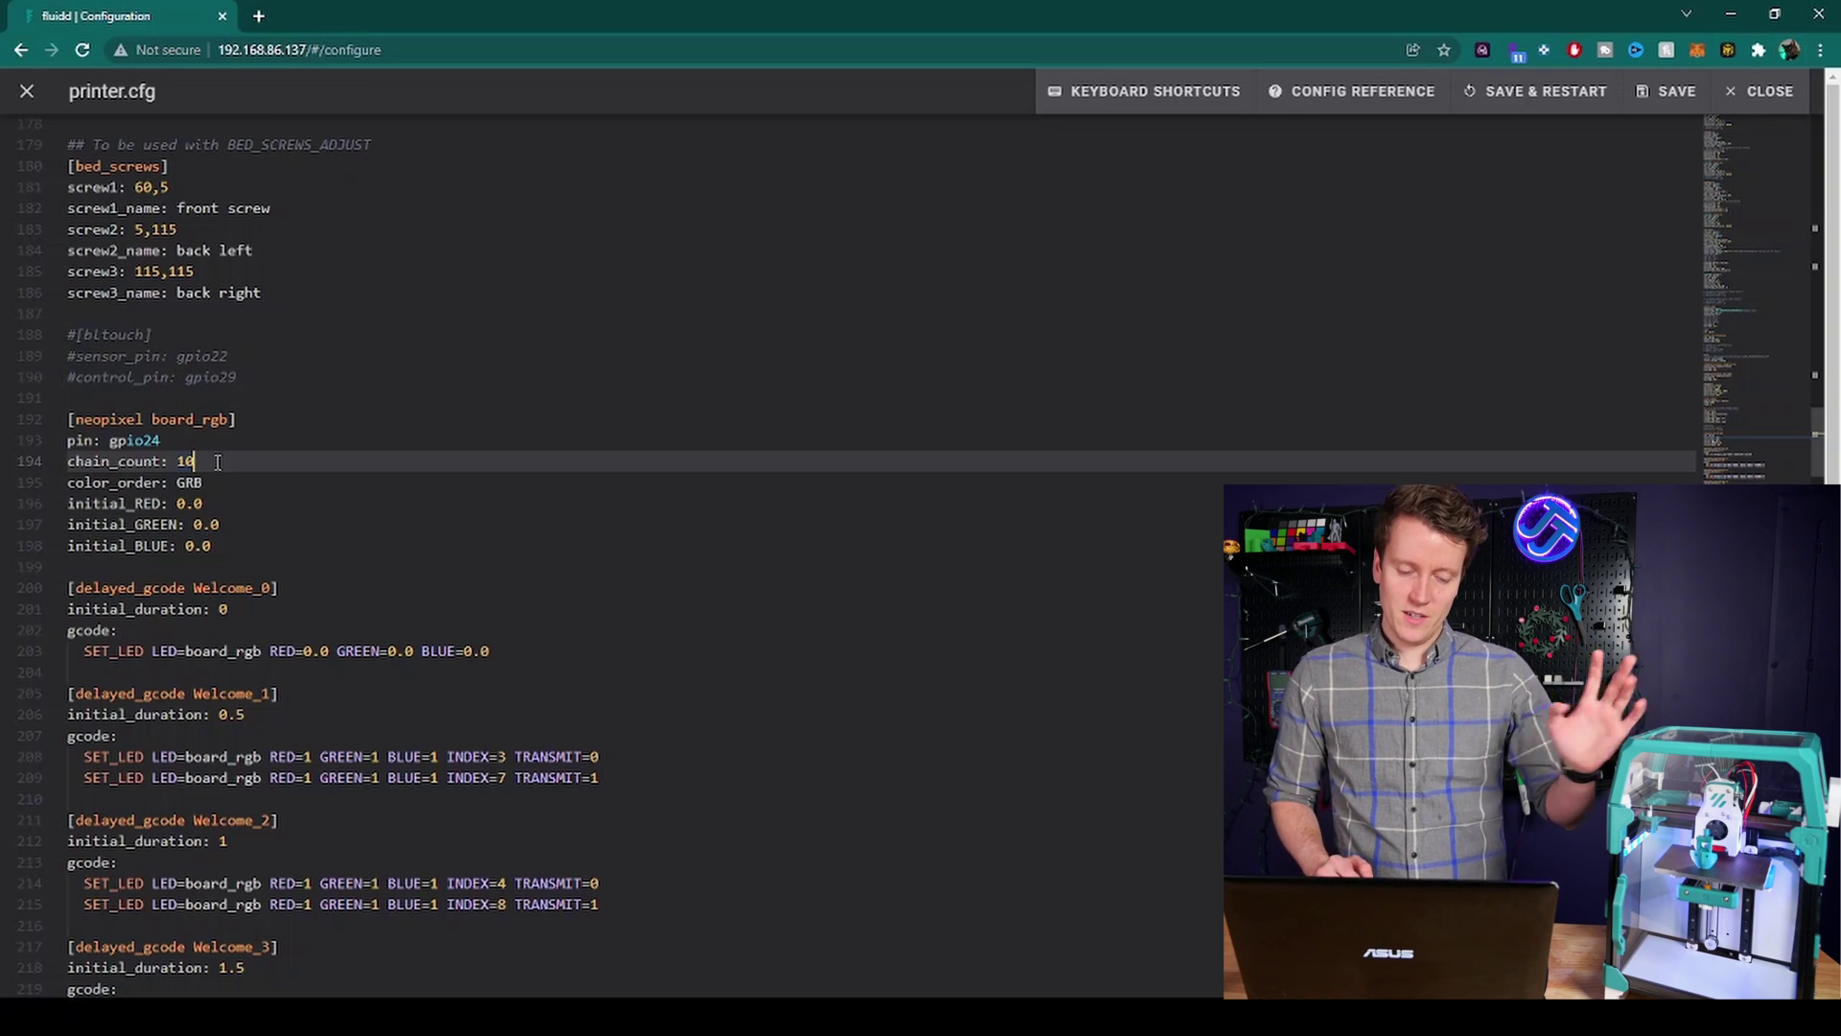
{"action": "left_click", "coordinate": [218, 484]}
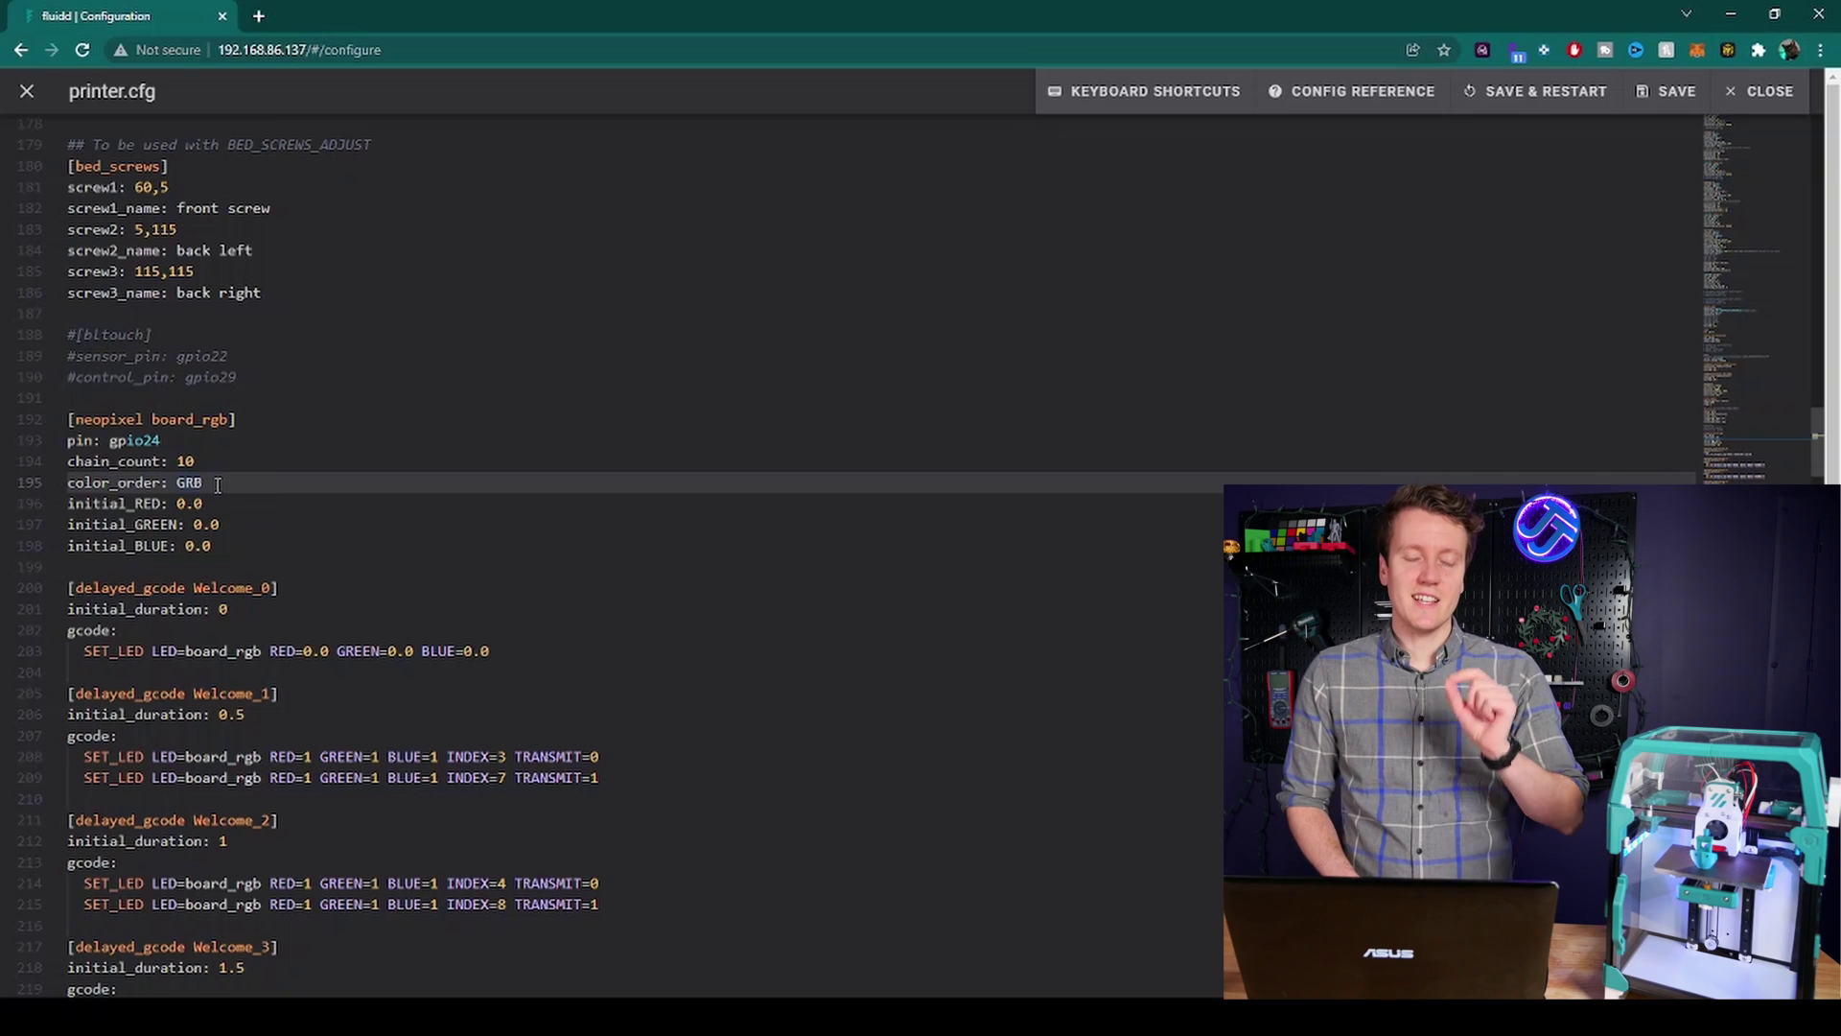
{"action": "left_click", "coordinate": [222, 504]}
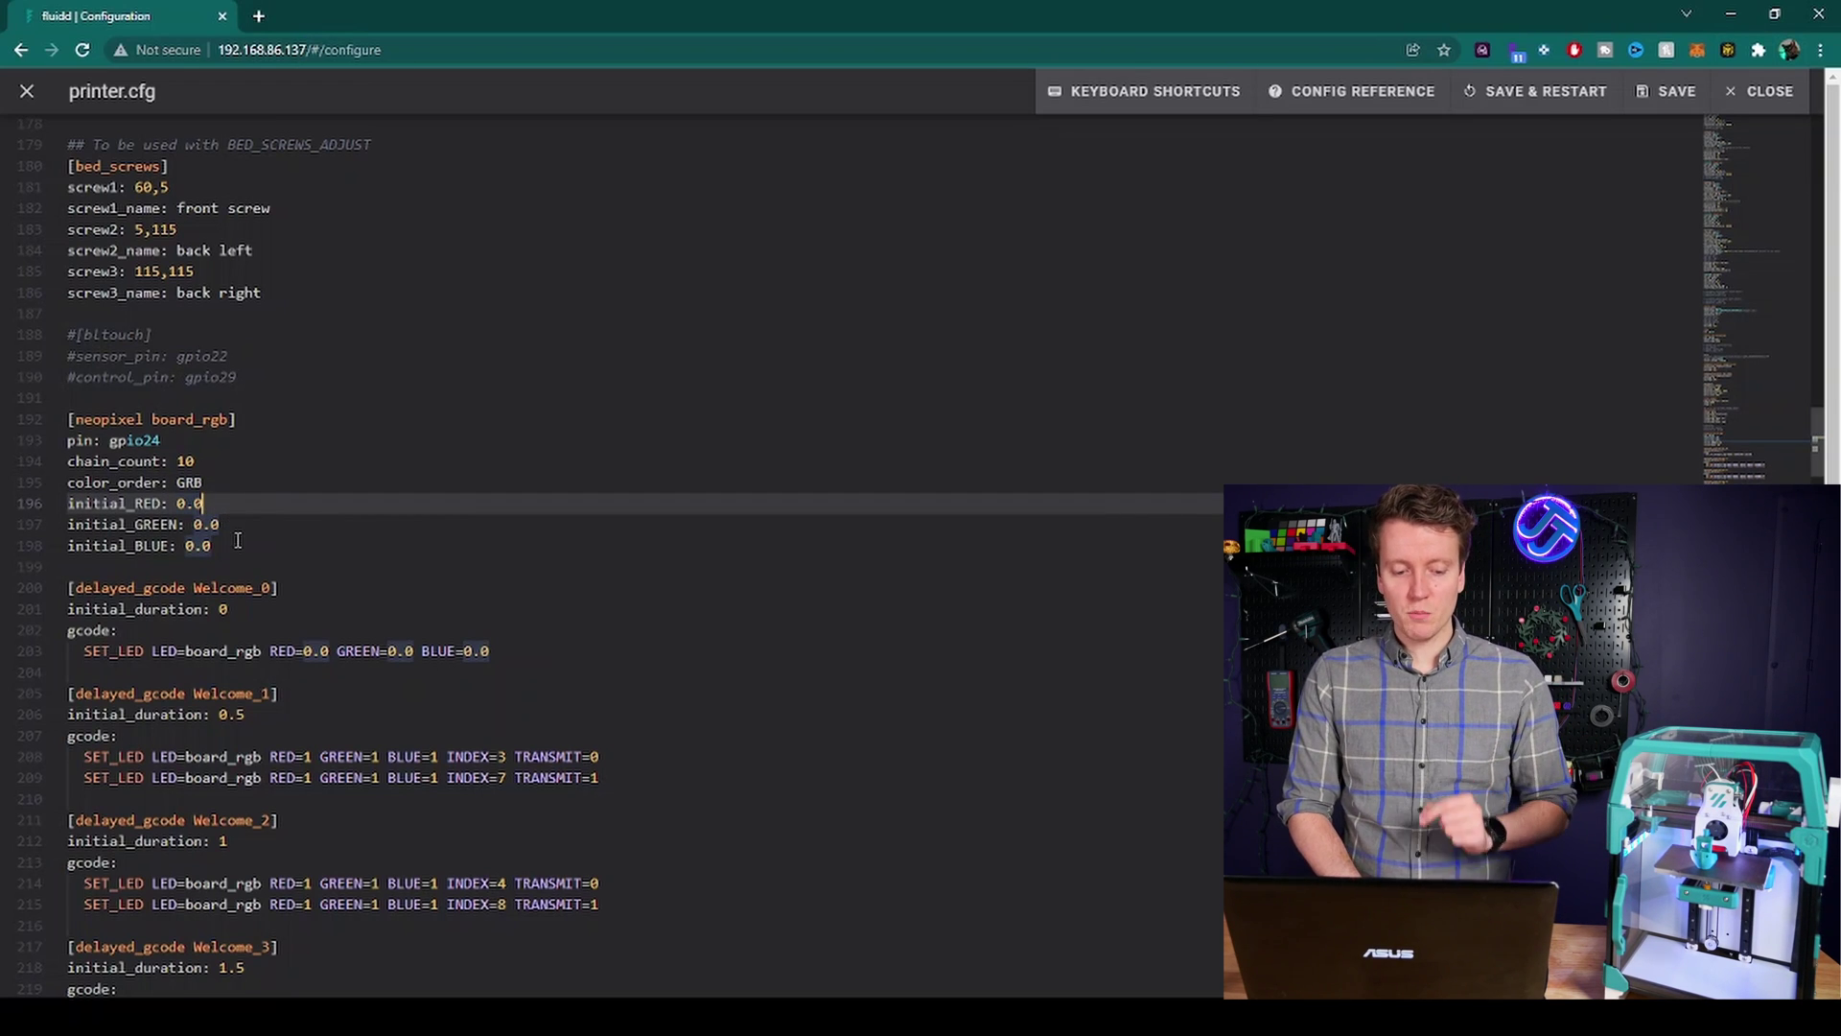
{"action": "left_click", "coordinate": [238, 544]}
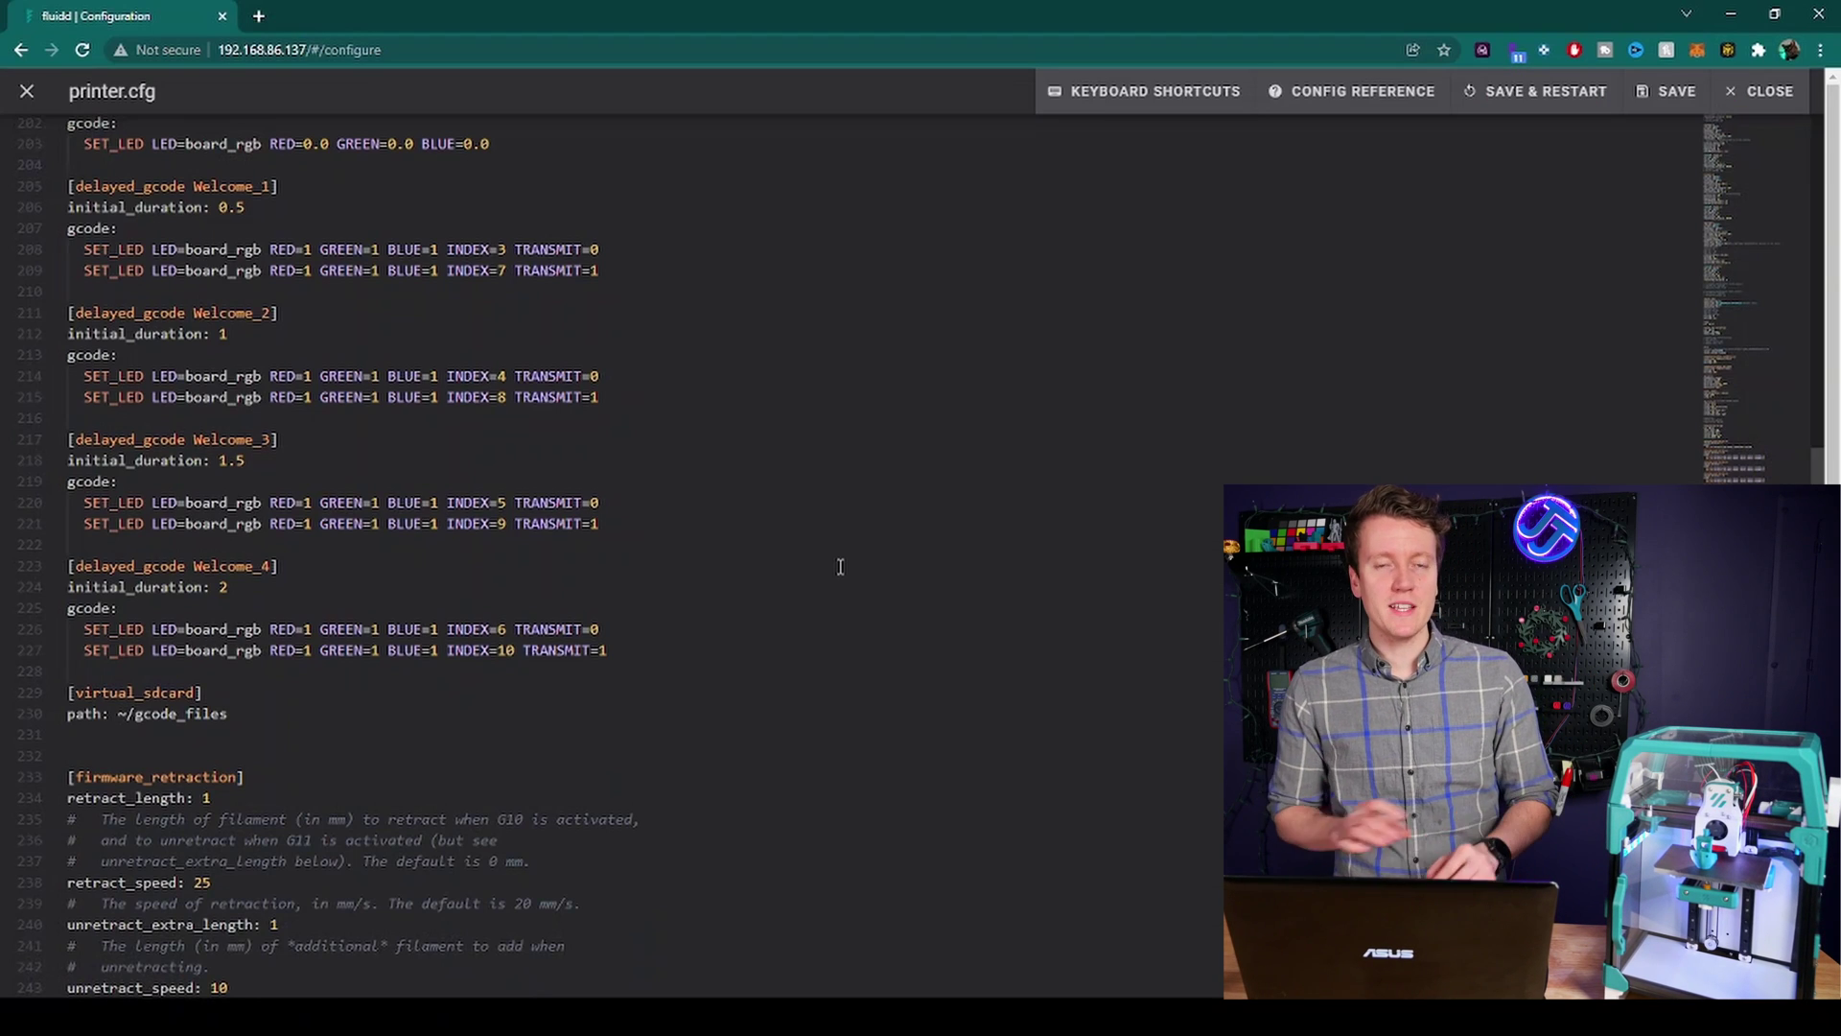
{"action": "scroll", "coordinate": [60, 238], "scroll_direction": "up", "scroll_amount": 2}
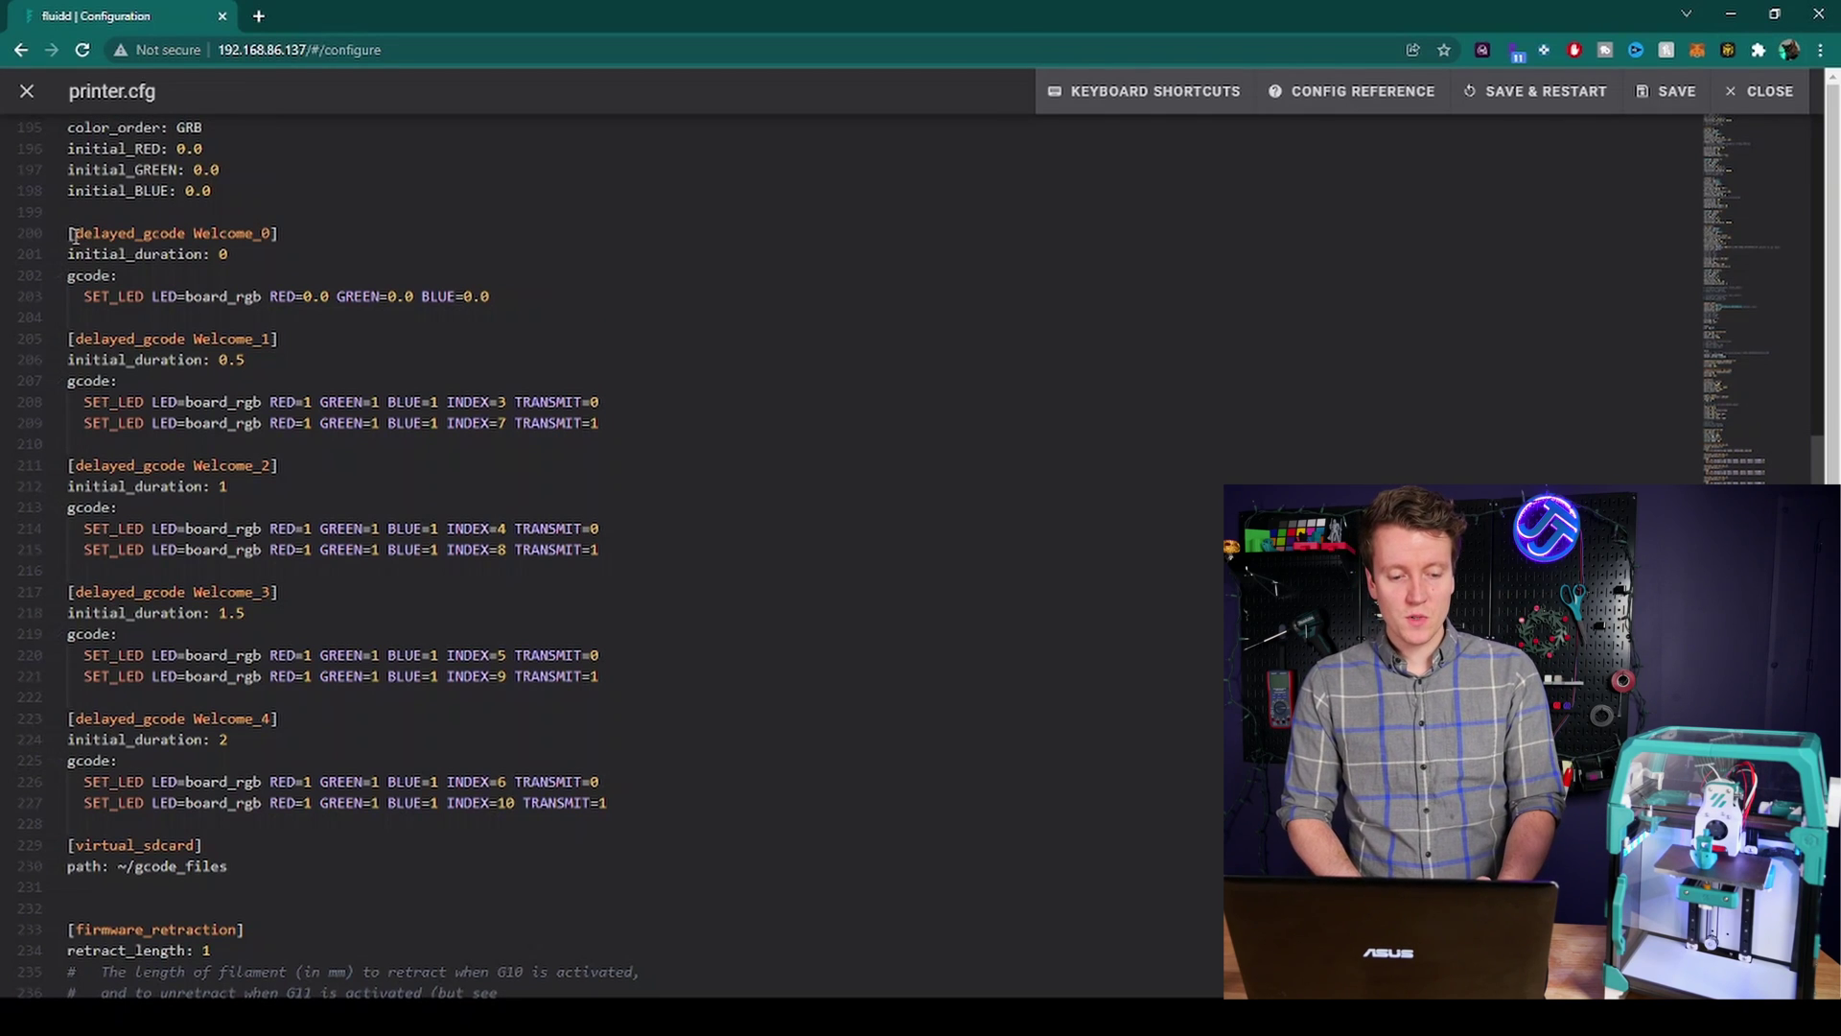
{"action": "left_click_drag", "start_coordinate": [76, 233], "coordinate": [185, 240]}
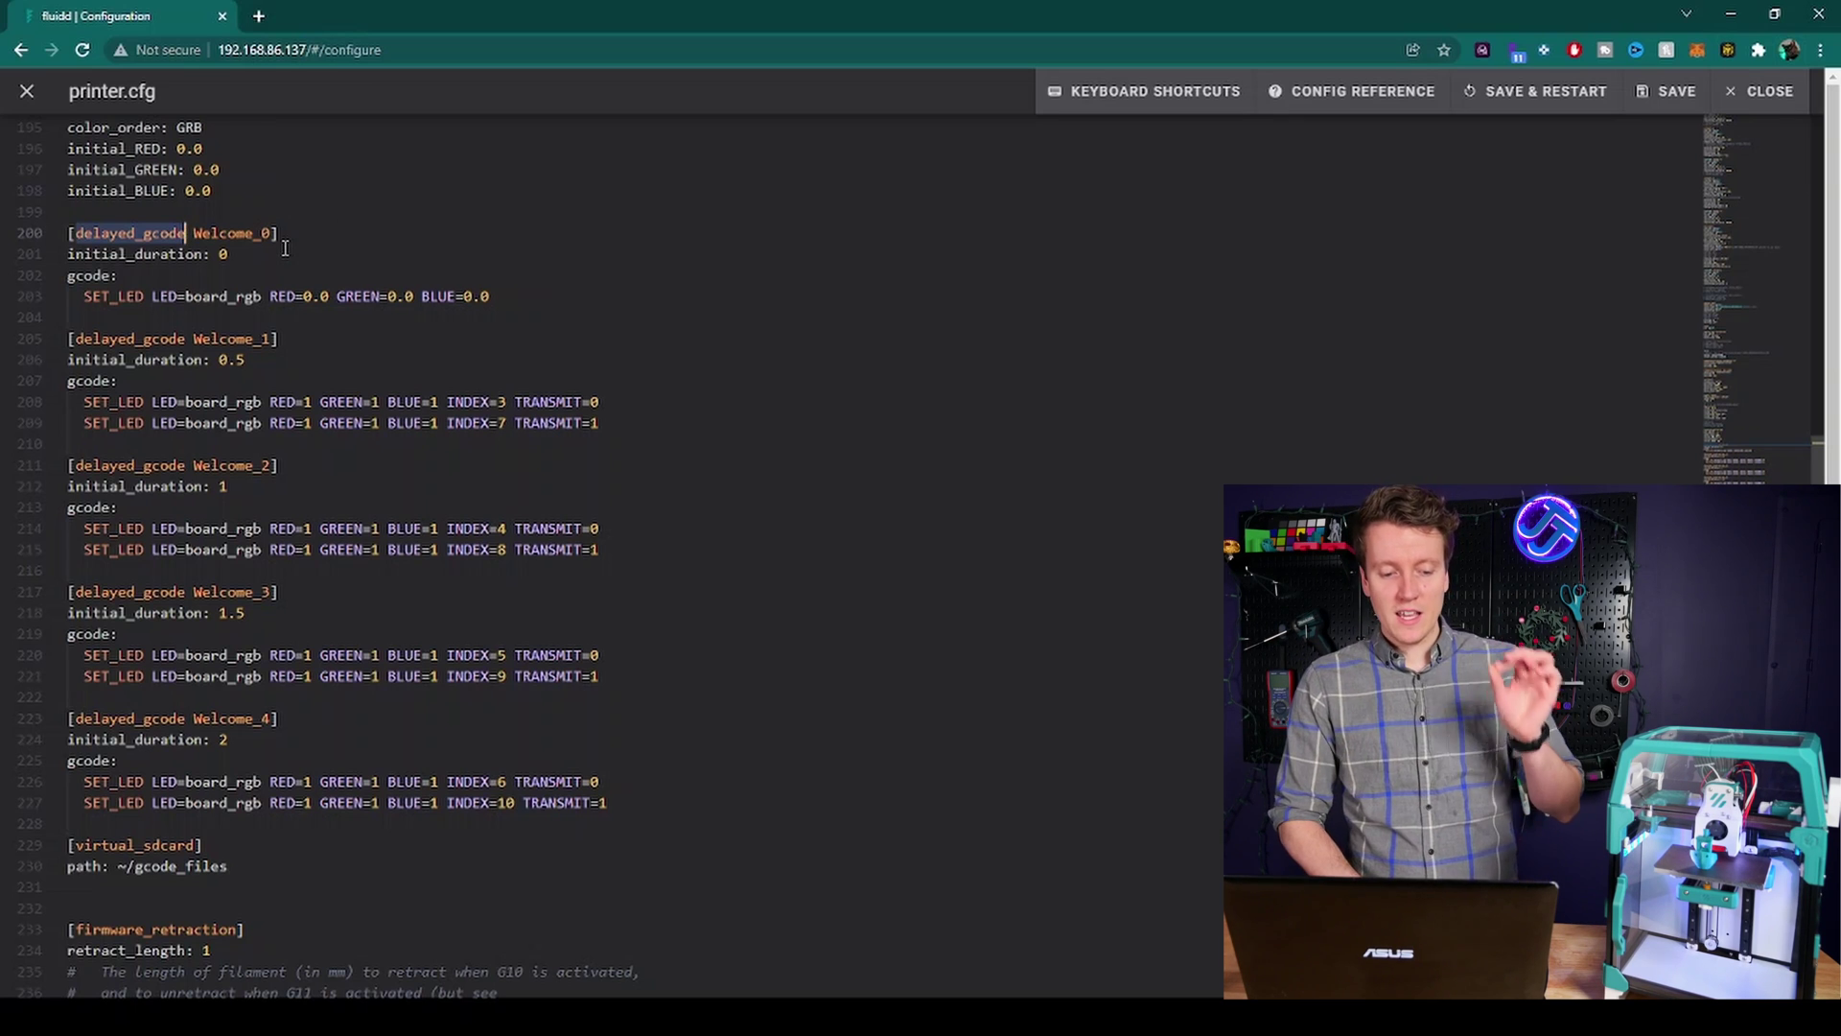
{"action": "left_click", "coordinate": [242, 253]}
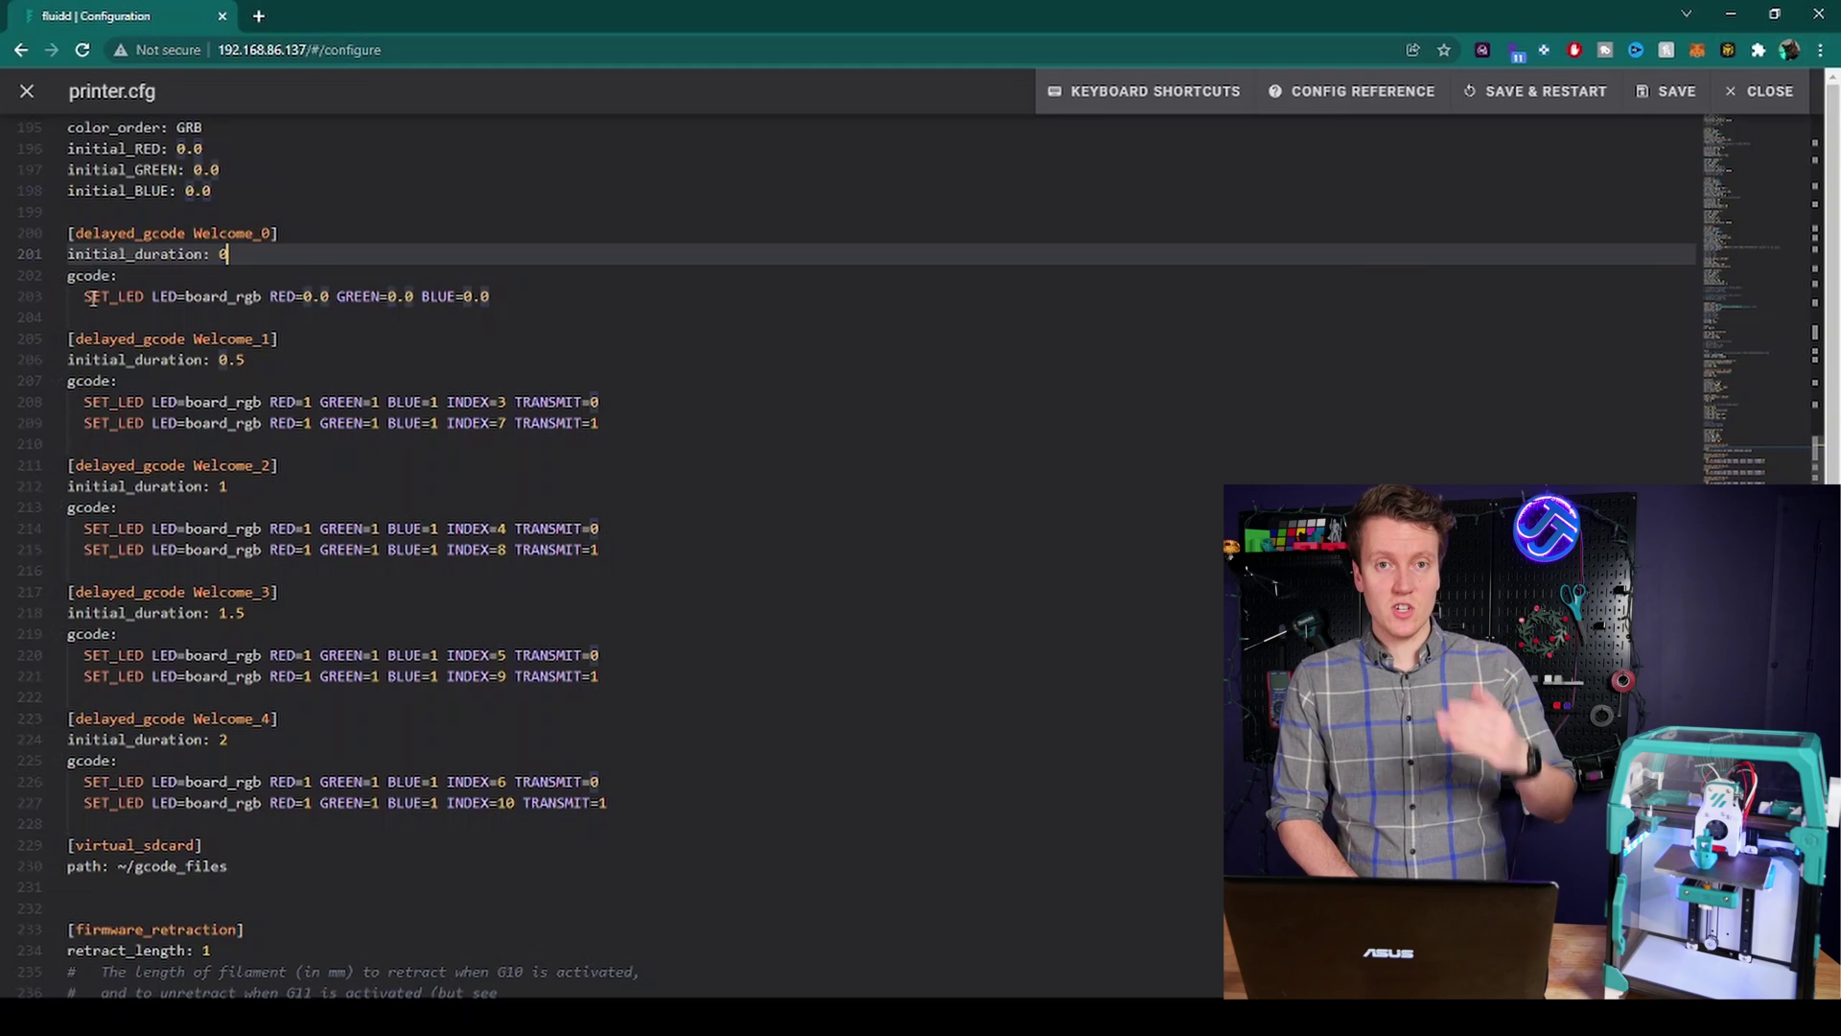
{"action": "key", "text": "Down"}
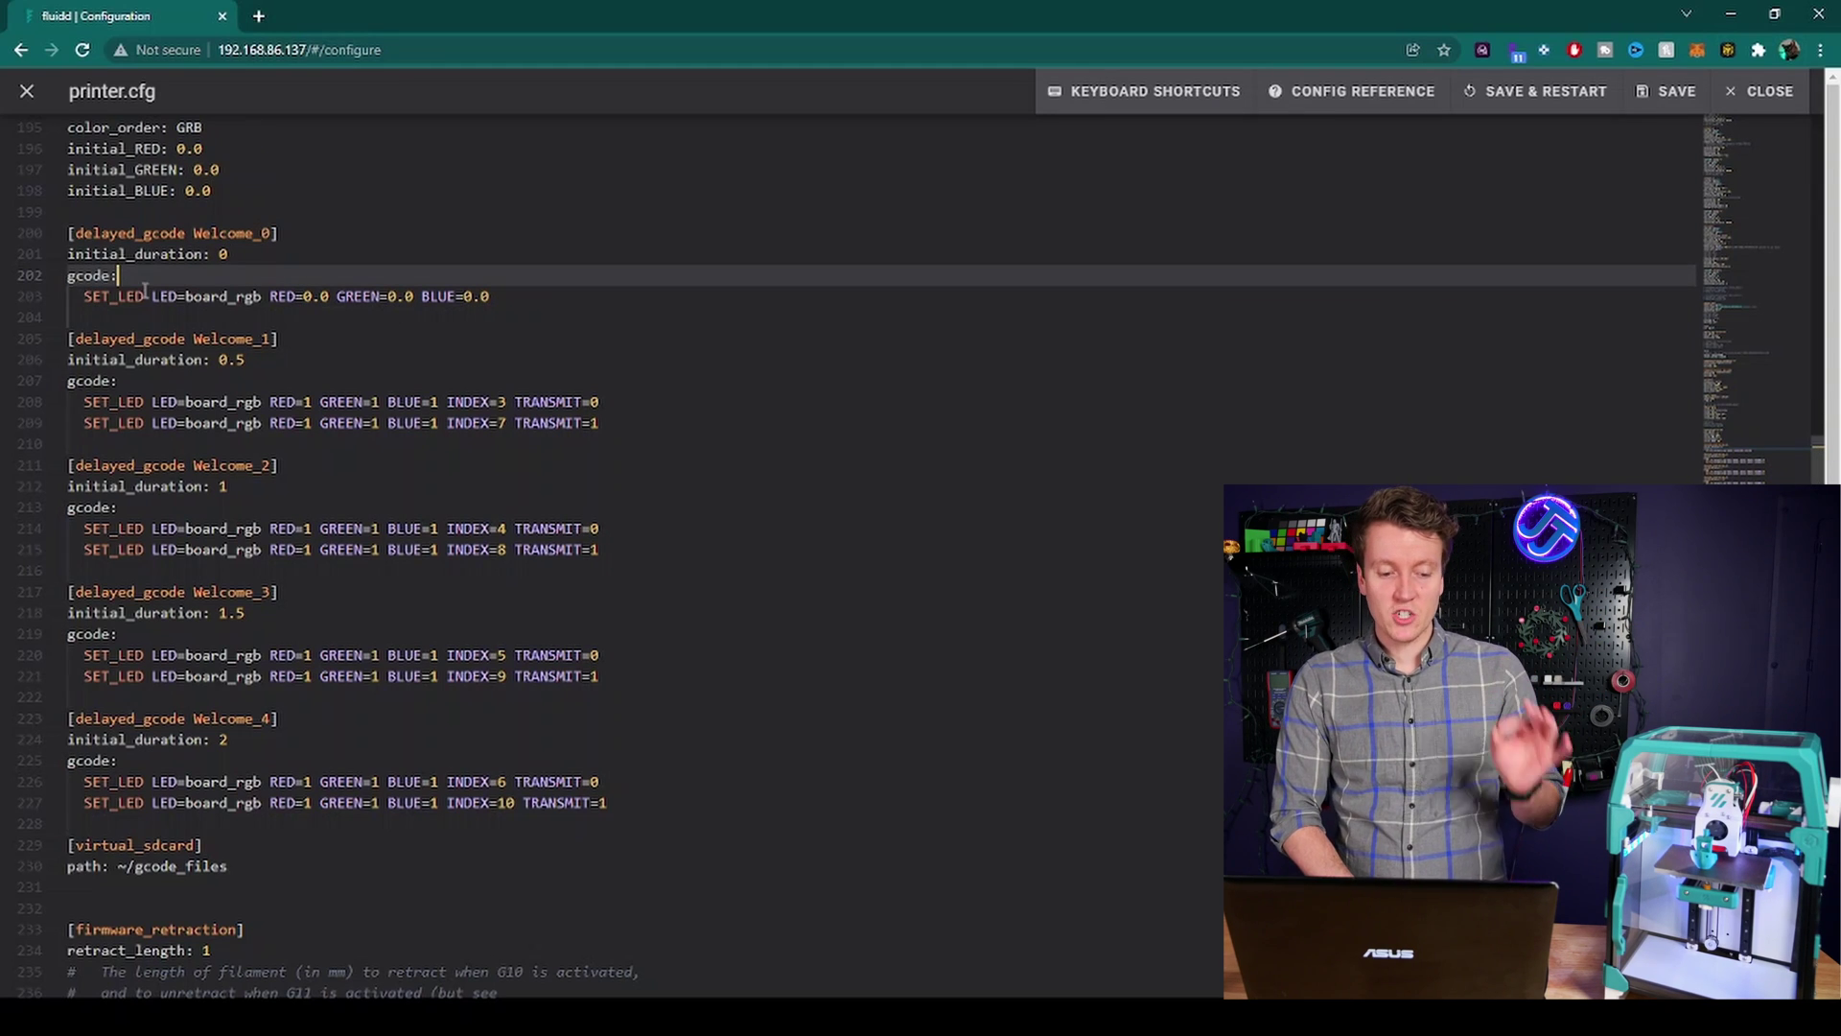
{"action": "left_click_drag", "start_coordinate": [84, 295], "coordinate": [491, 296]}
{"action": "left_click", "coordinate": [92, 299]}
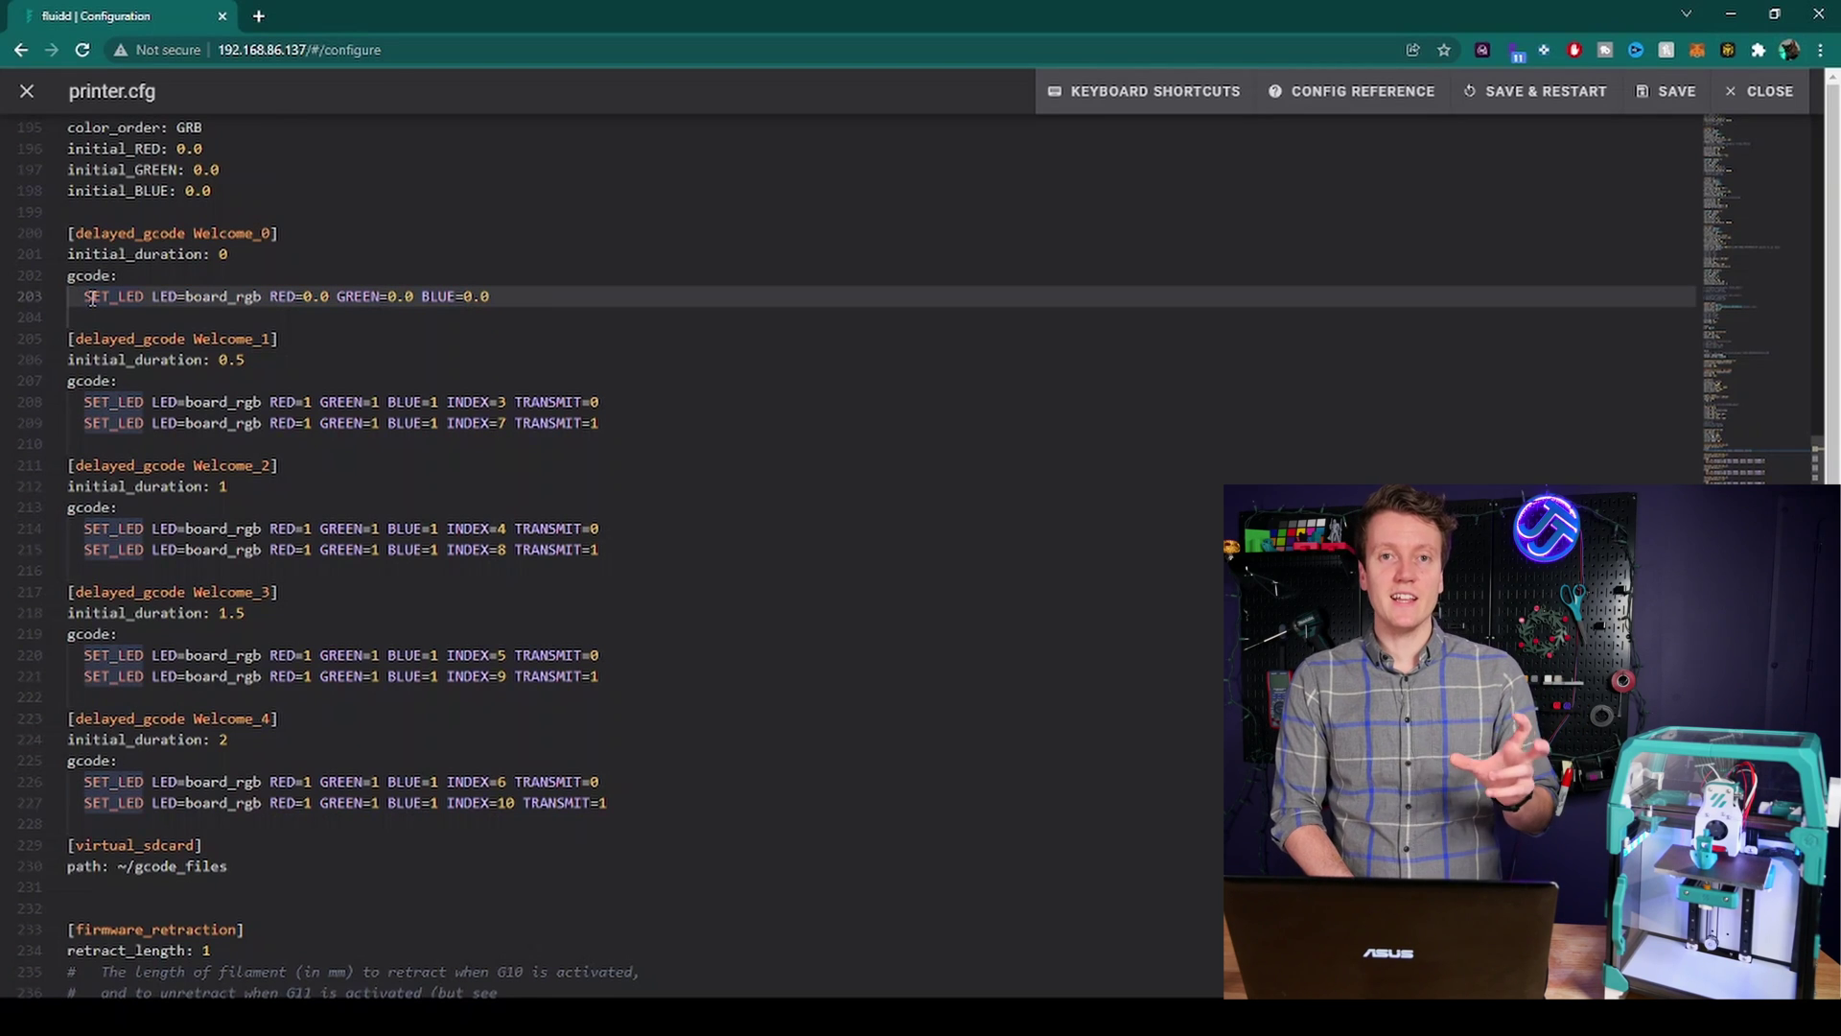
{"action": "left_click", "coordinate": [153, 299]}
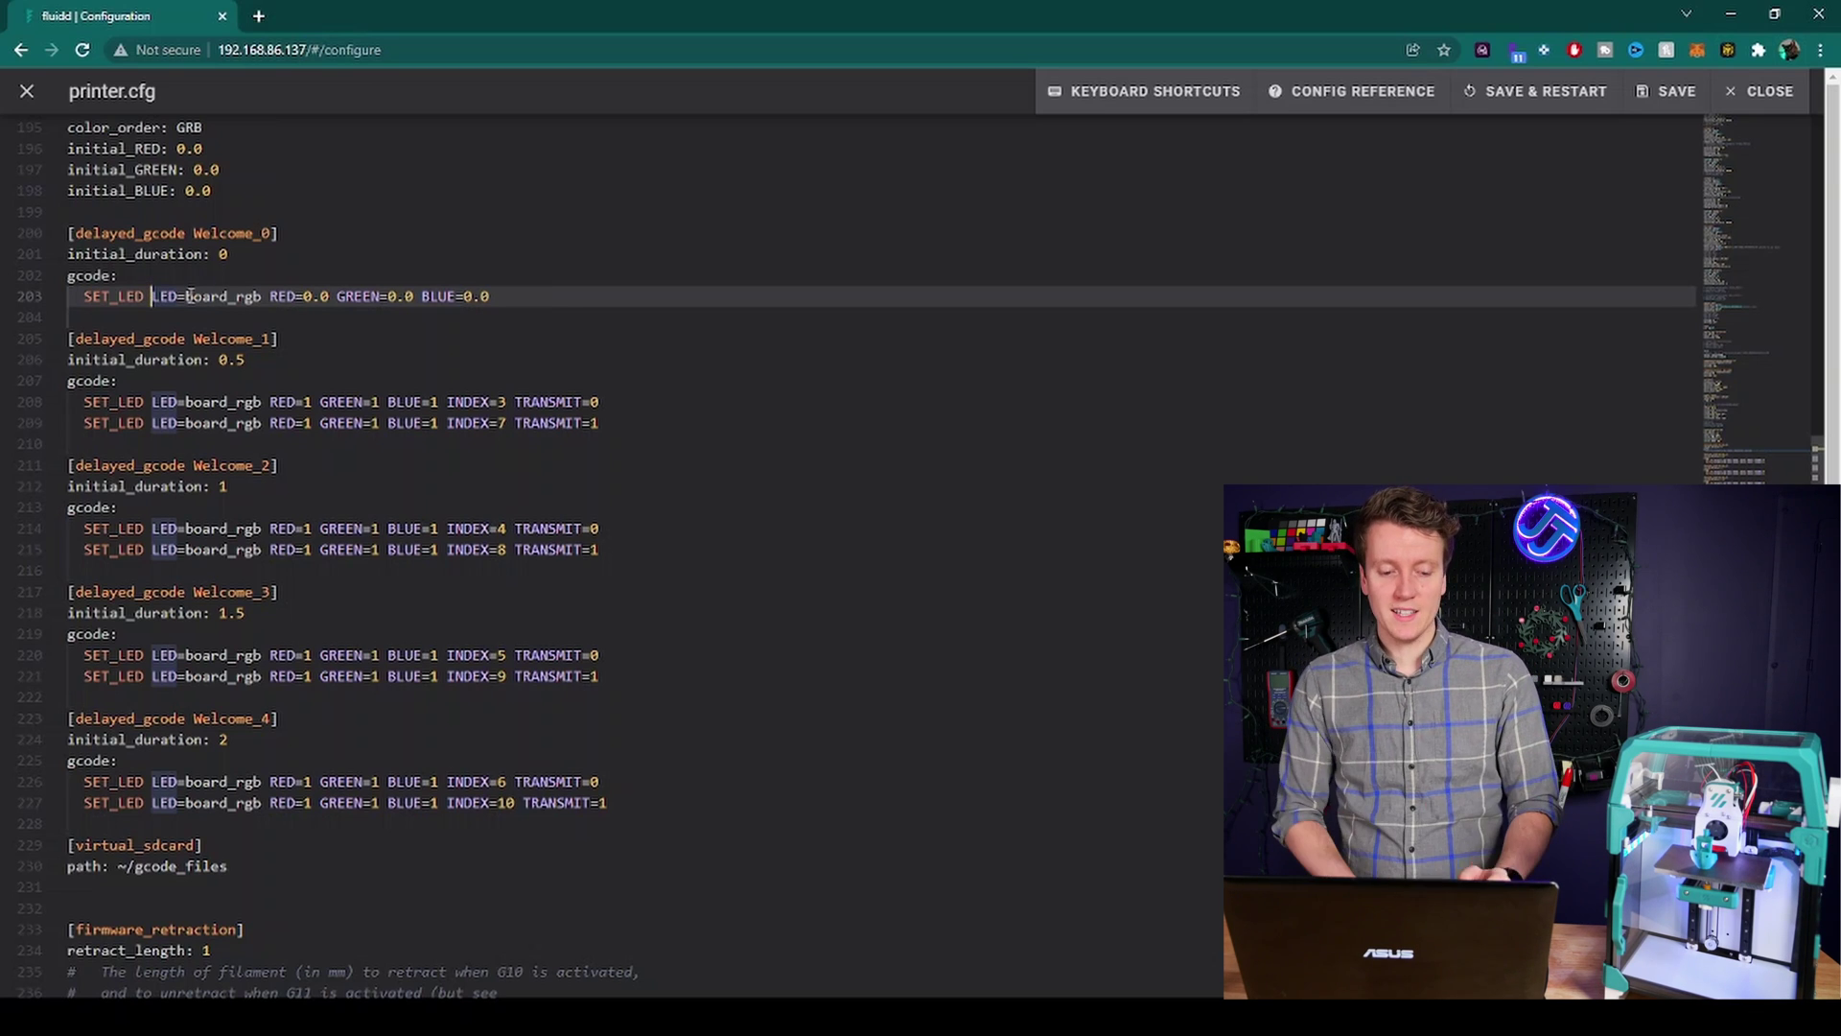
{"action": "left_click_drag", "start_coordinate": [185, 297], "coordinate": [268, 296]}
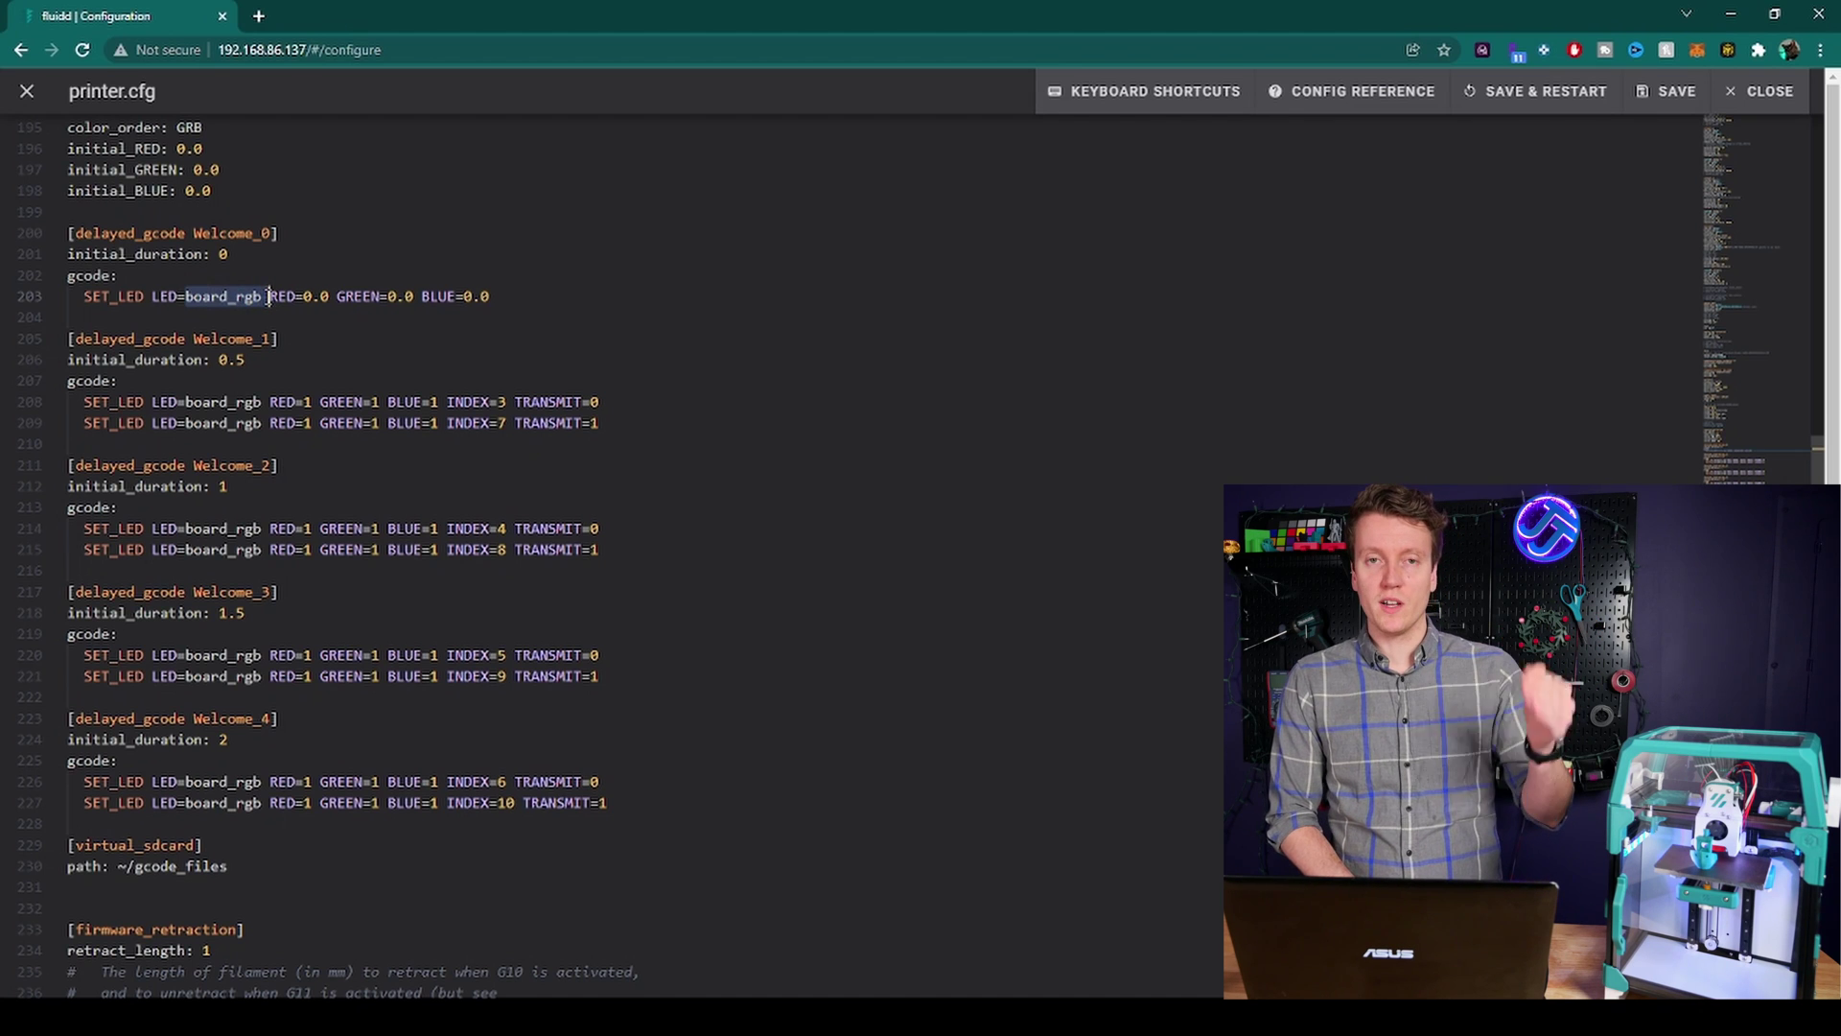
{"action": "left_click", "coordinate": [270, 296]}
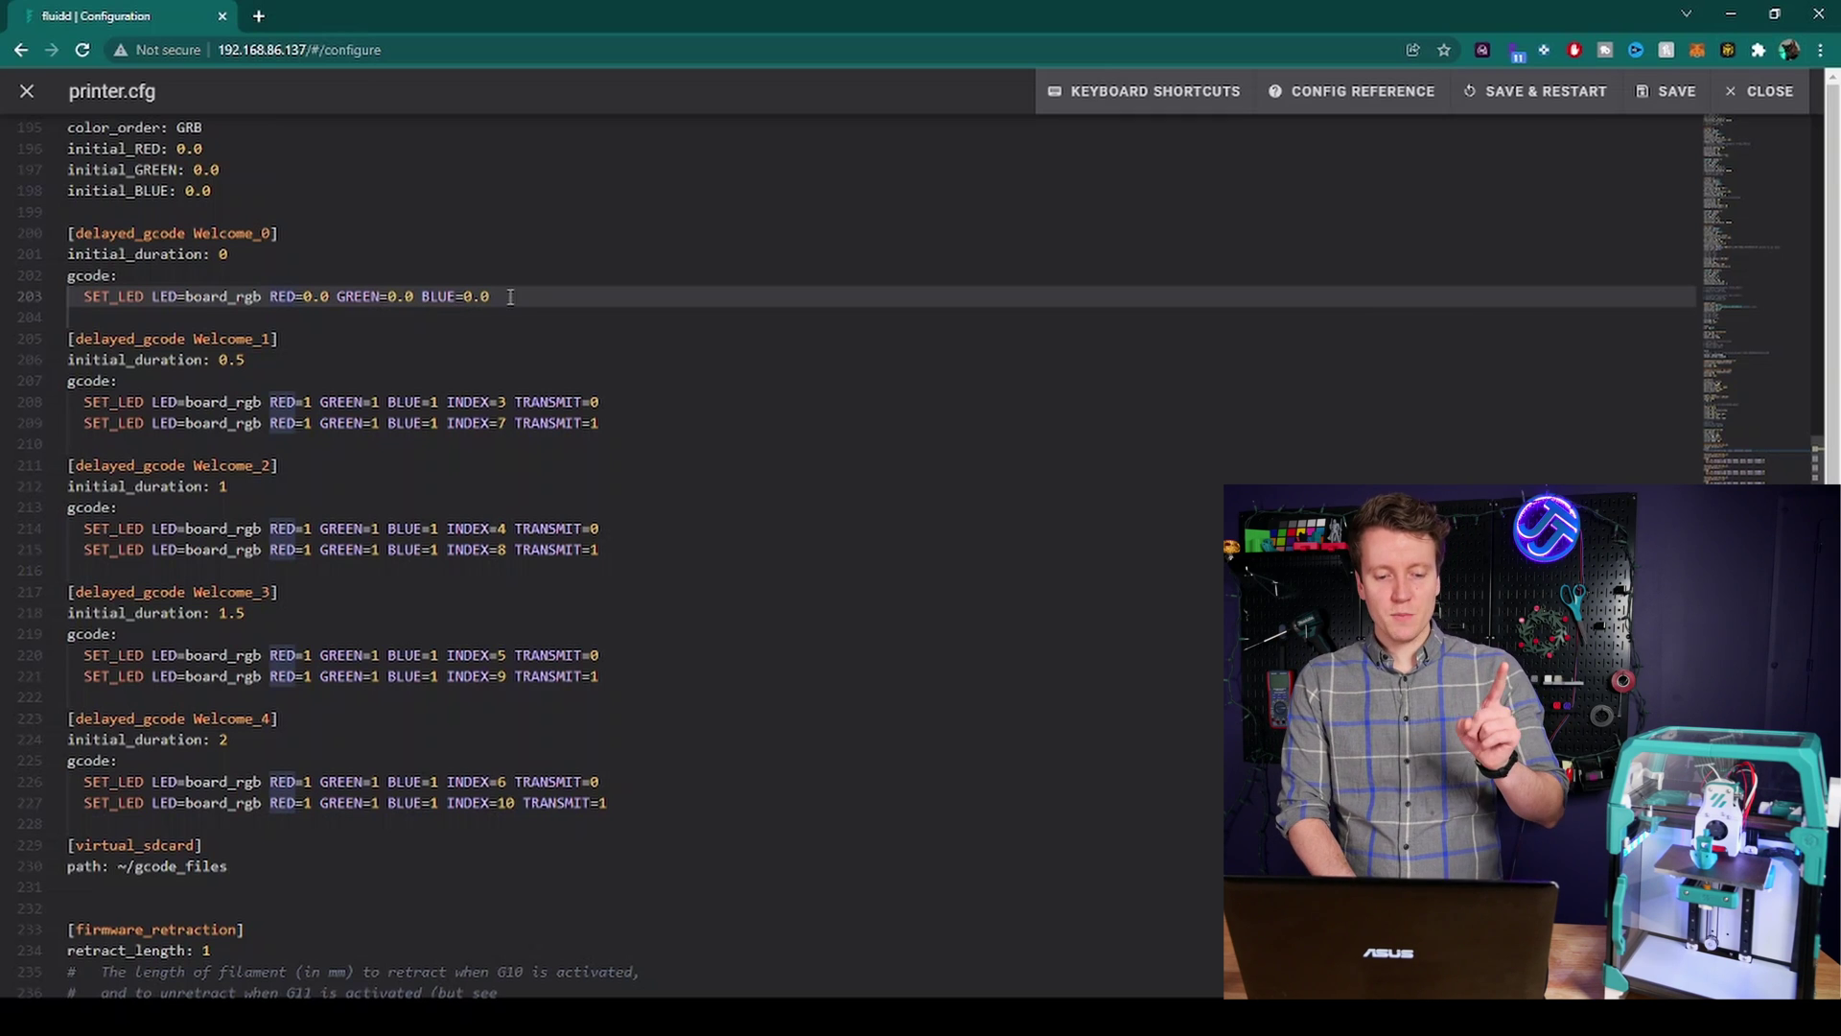
{"action": "left_click", "coordinate": [619, 408]}
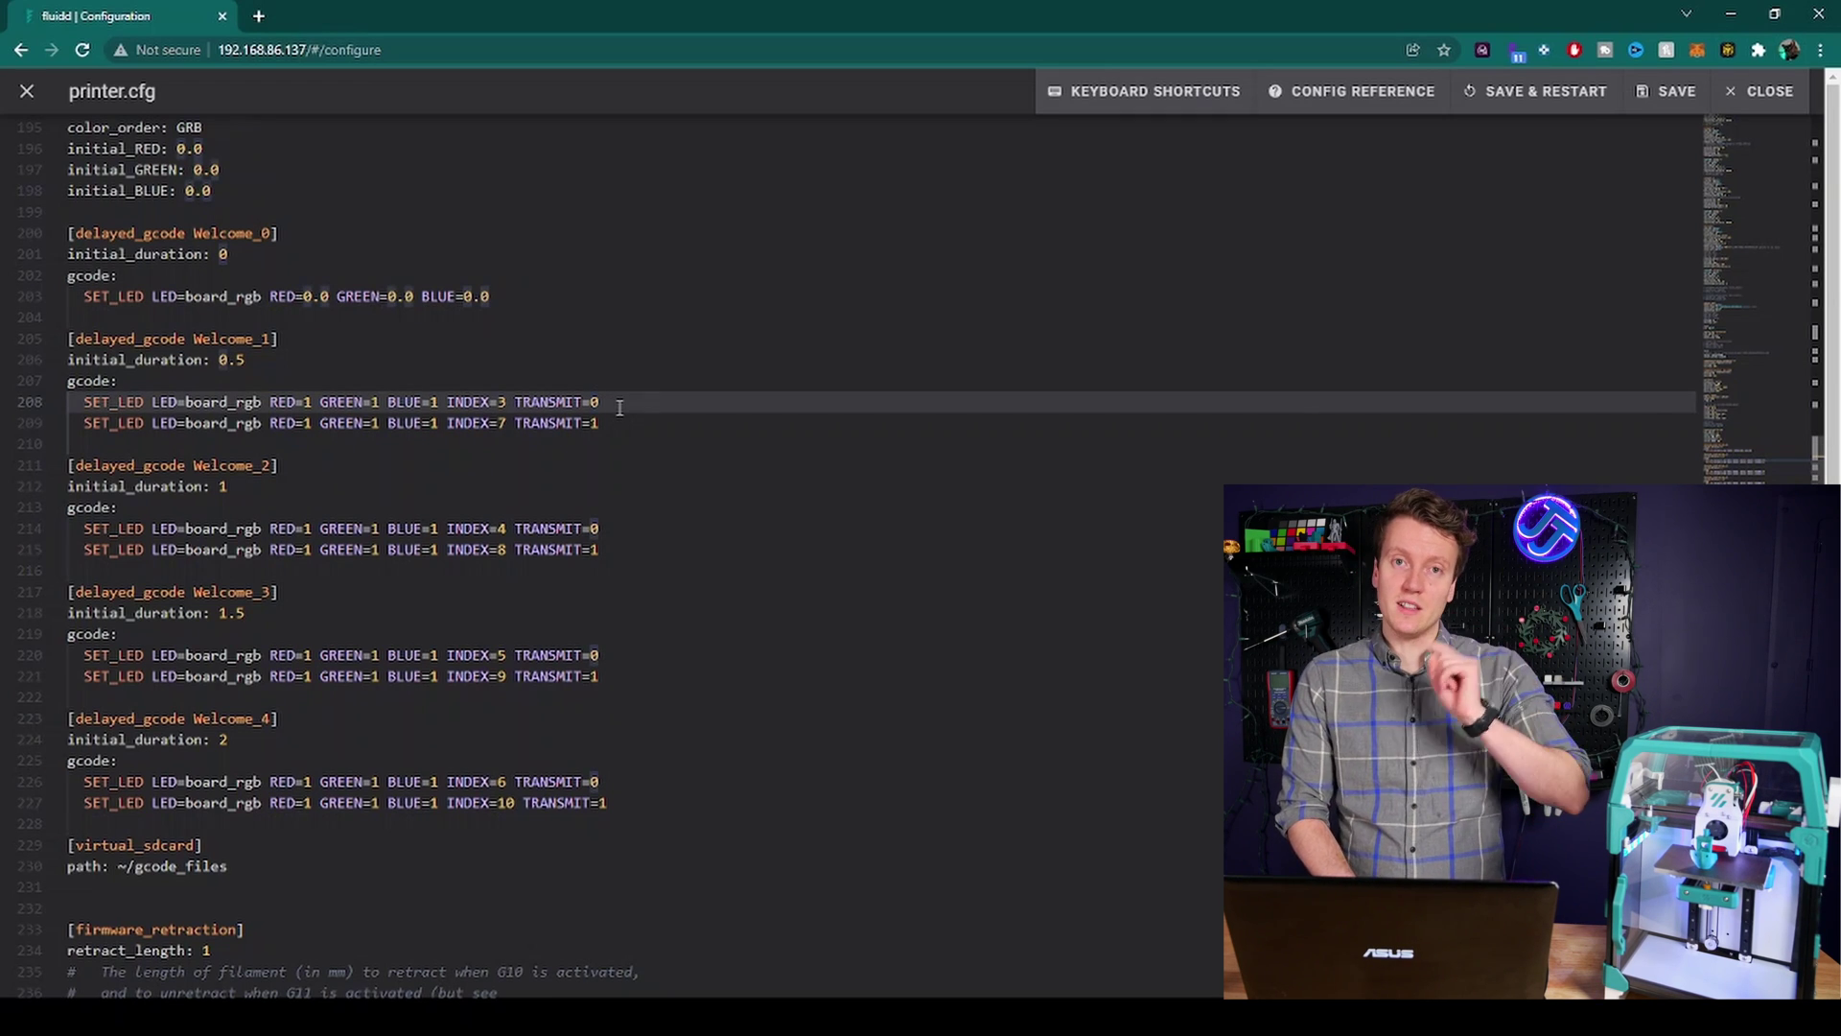
{"action": "left_click_drag", "start_coordinate": [605, 404], "coordinate": [515, 405]}
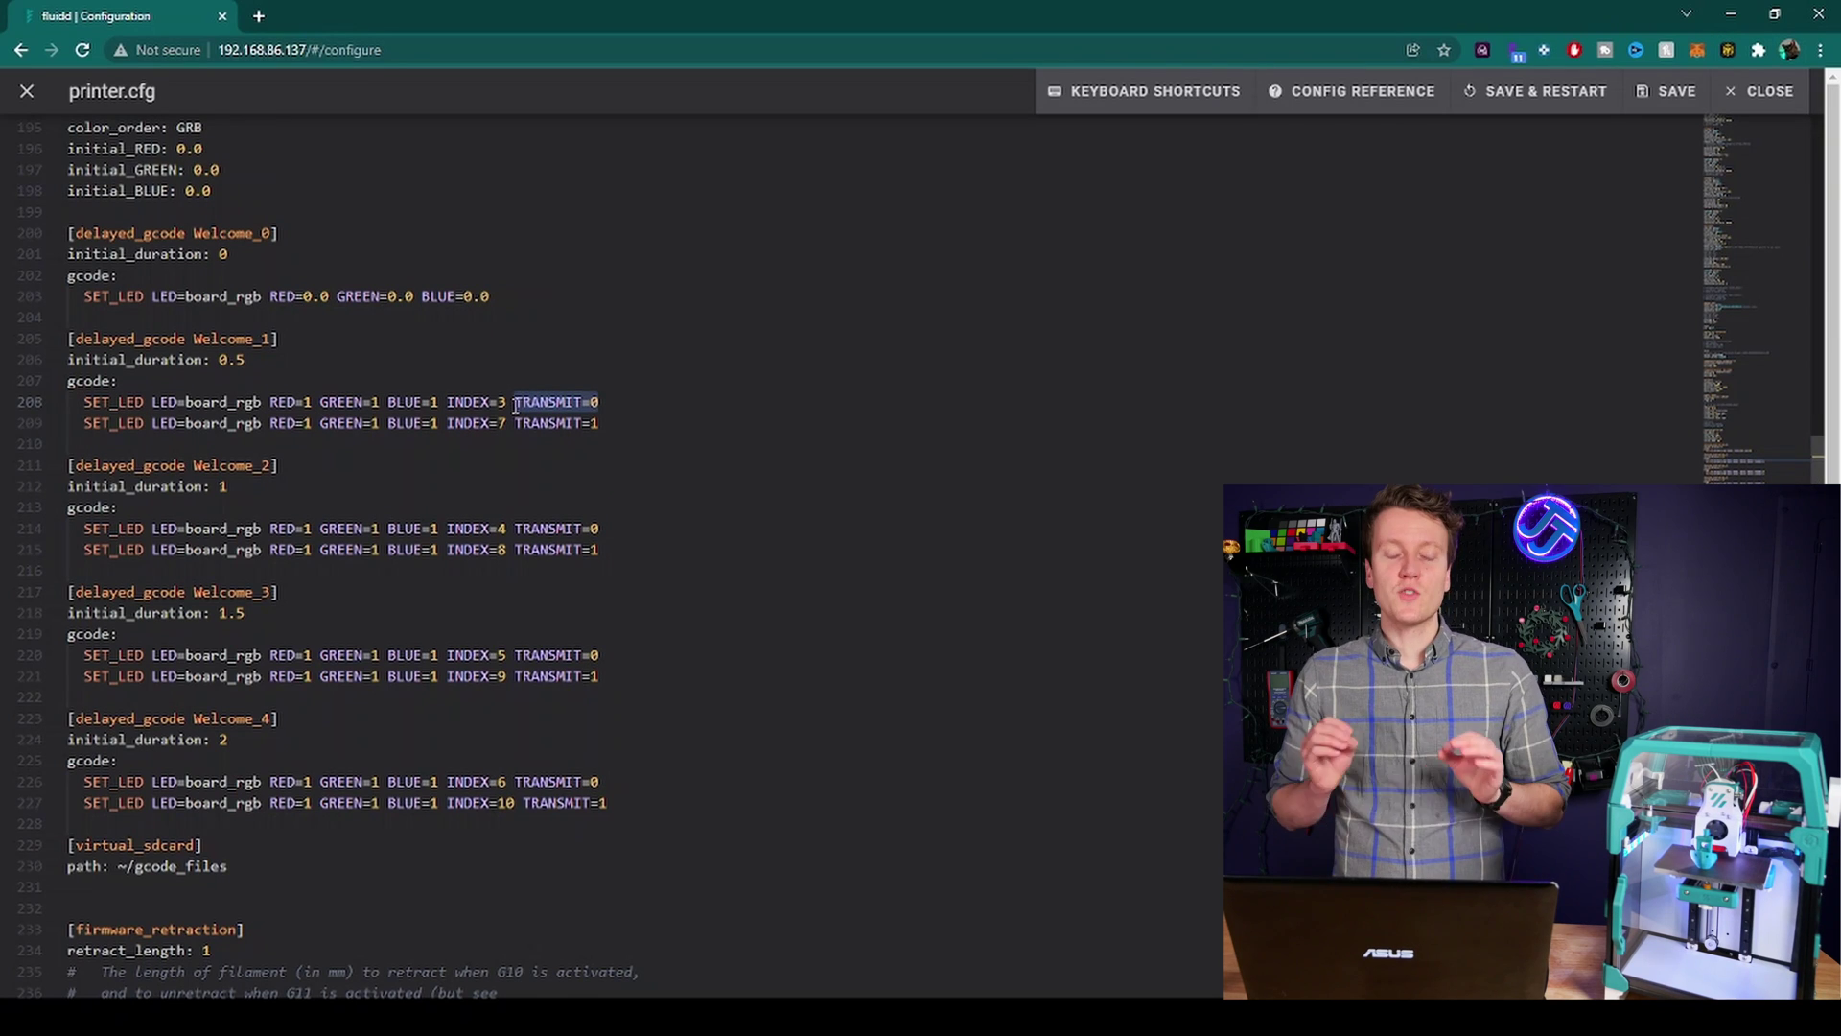
{"action": "left_click", "coordinate": [614, 428]}
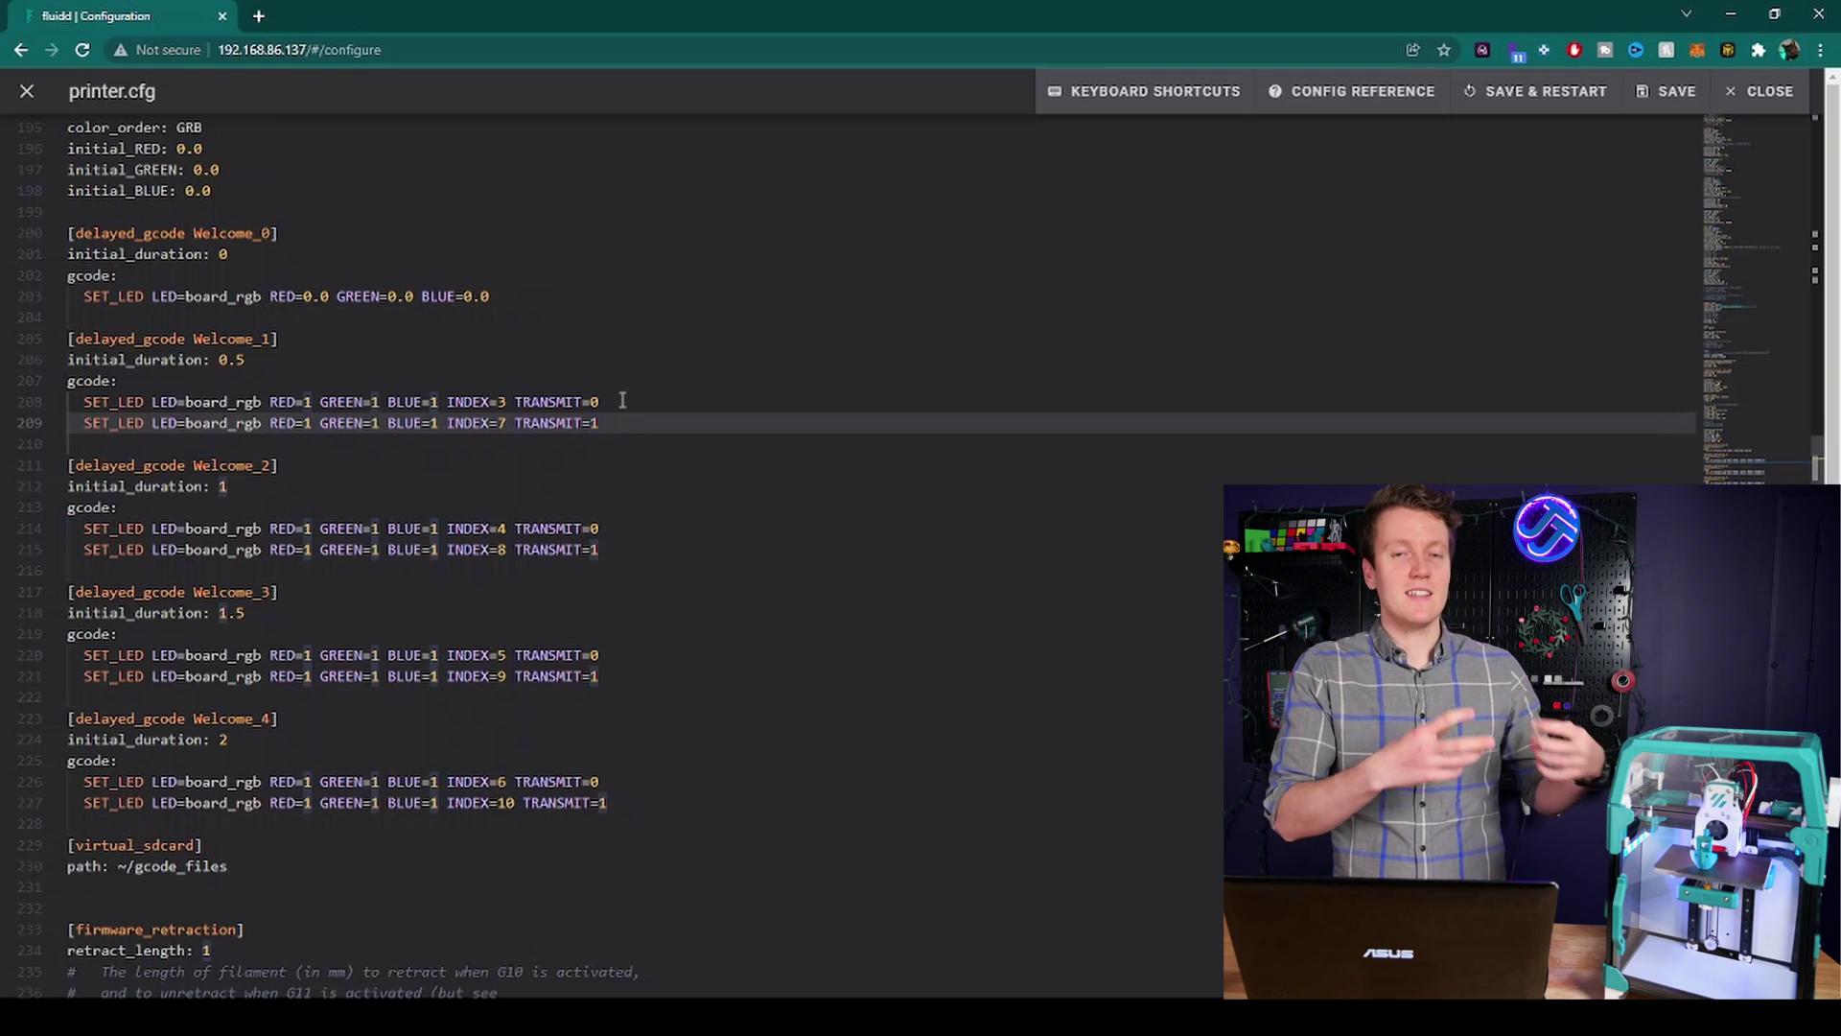
{"action": "left_click_drag", "start_coordinate": [604, 423], "coordinate": [3, 347]}
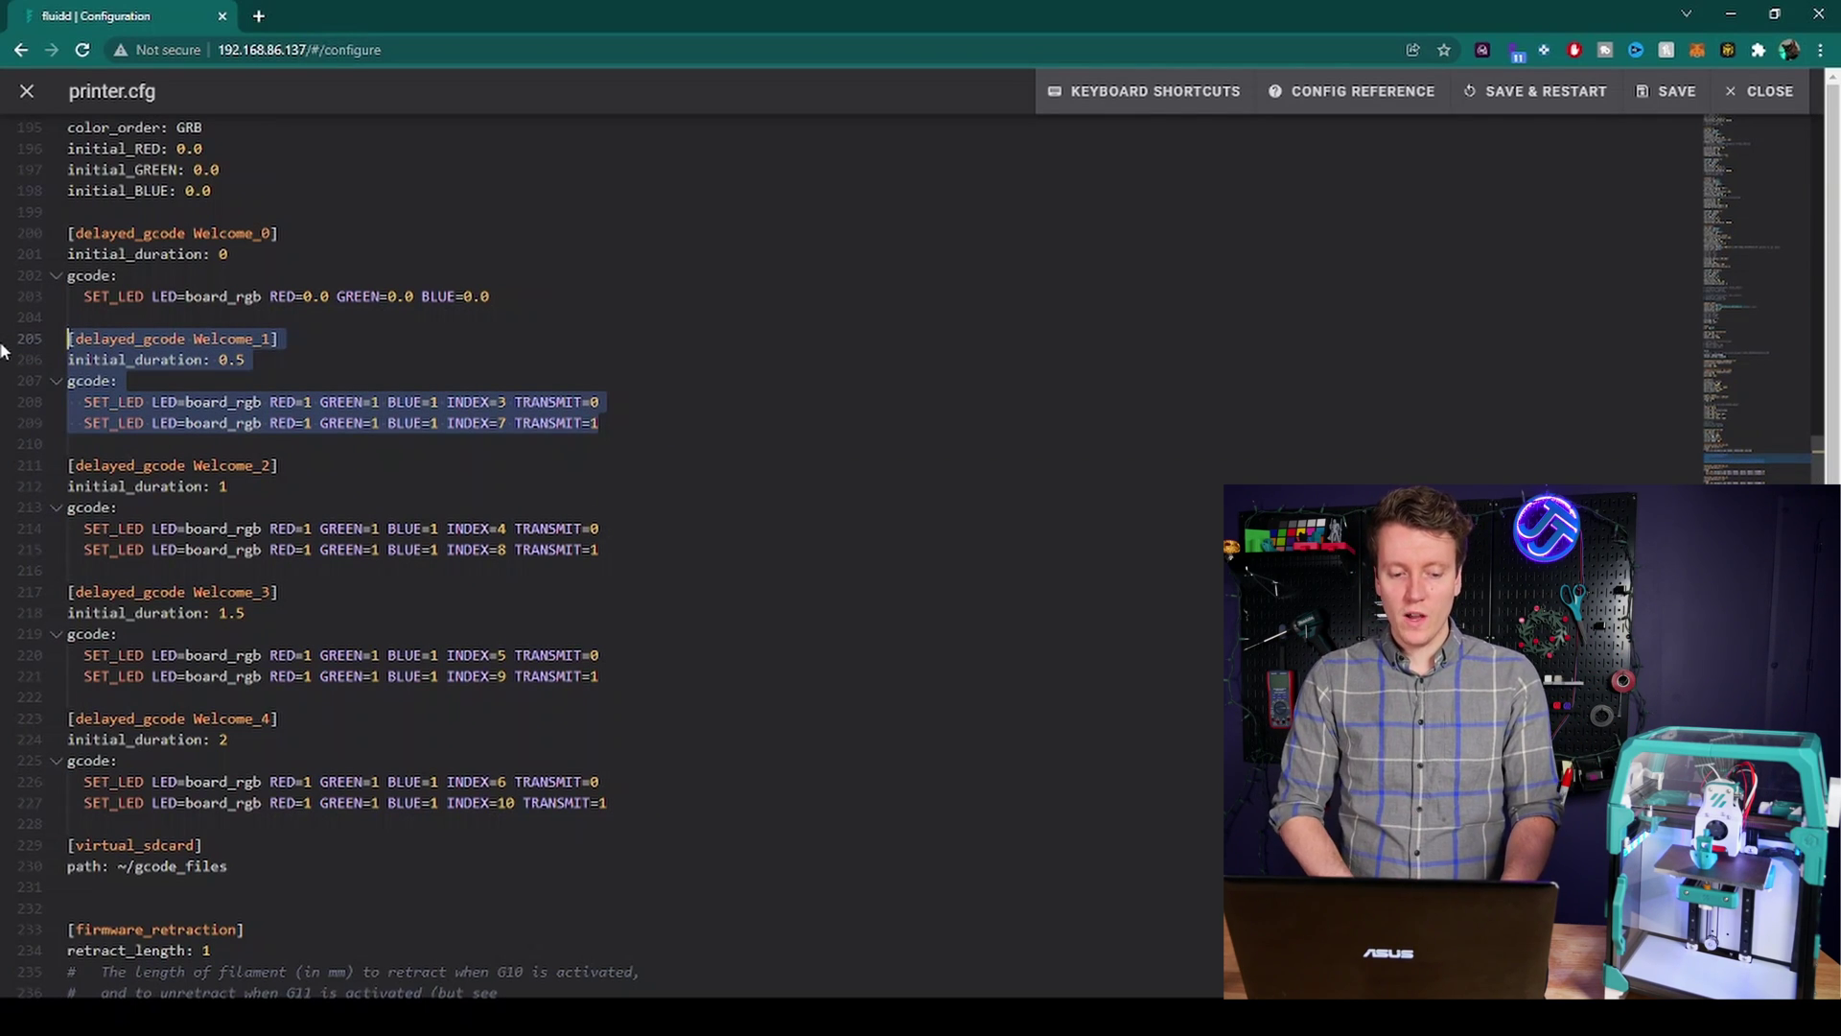
{"action": "left_click", "coordinate": [284, 368]}
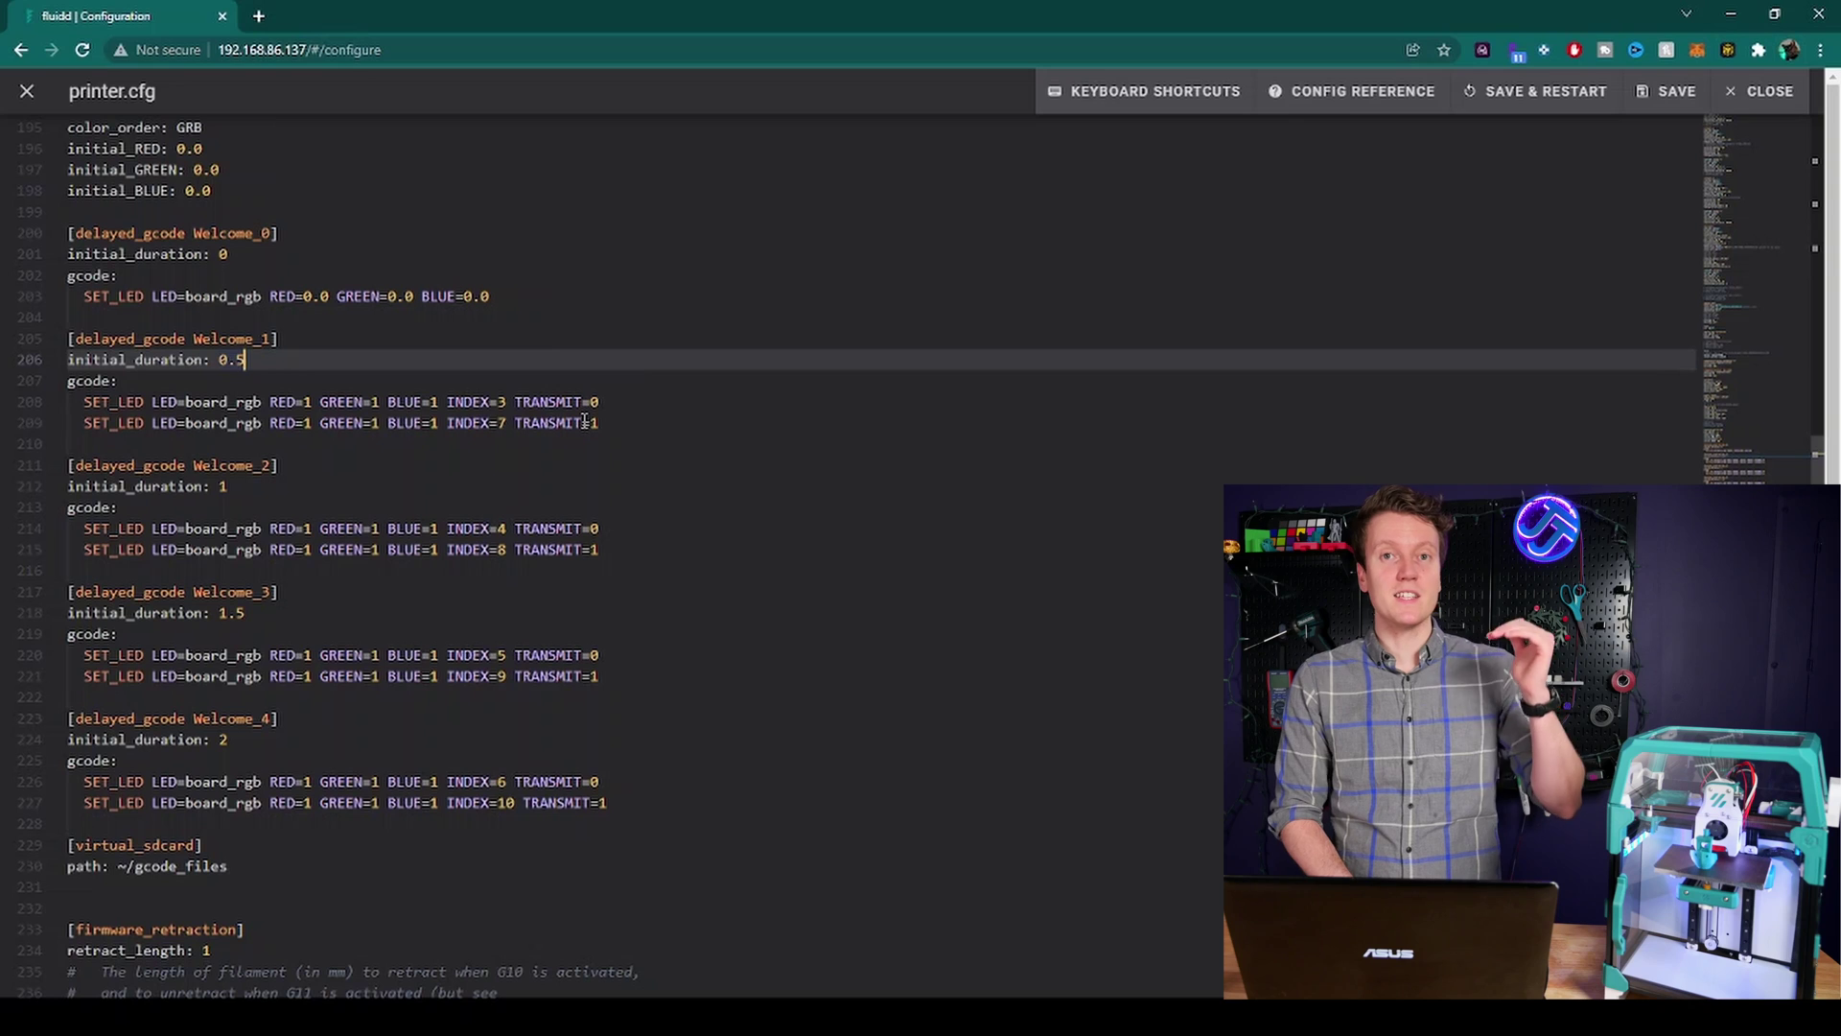
{"action": "left_click", "coordinate": [610, 402]}
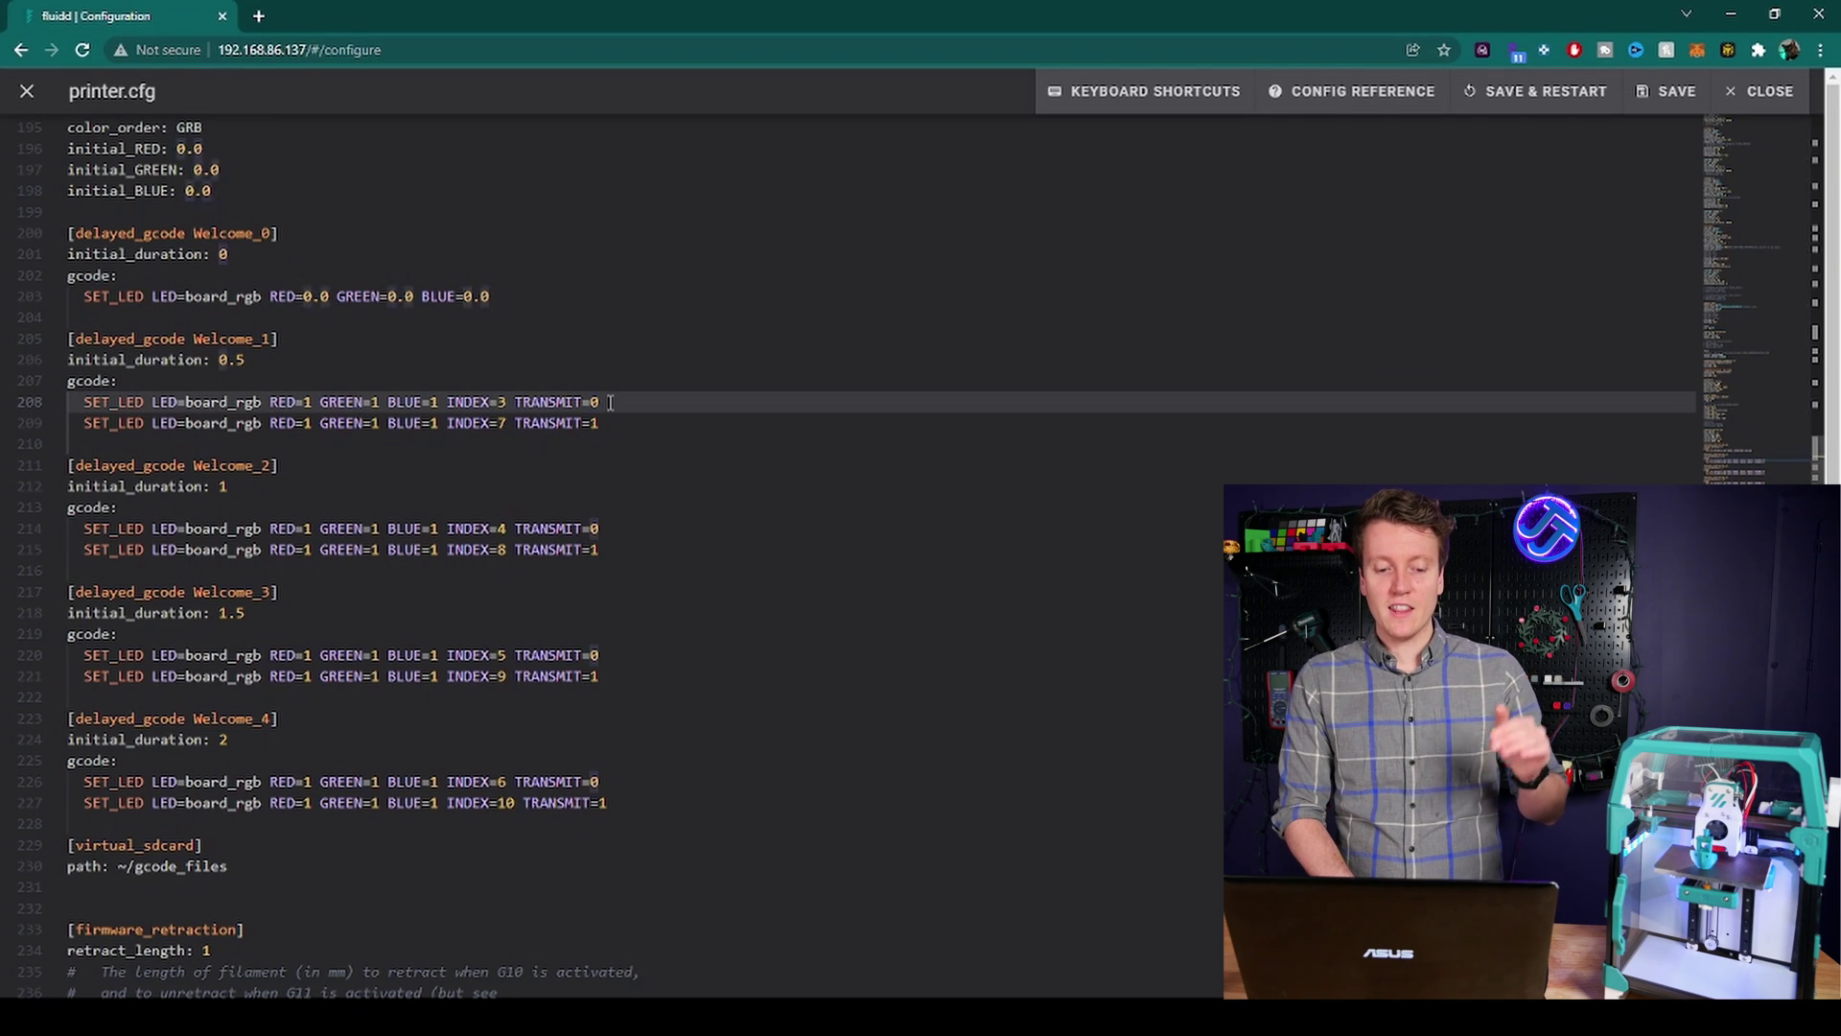
{"action": "left_click", "coordinate": [507, 402]}
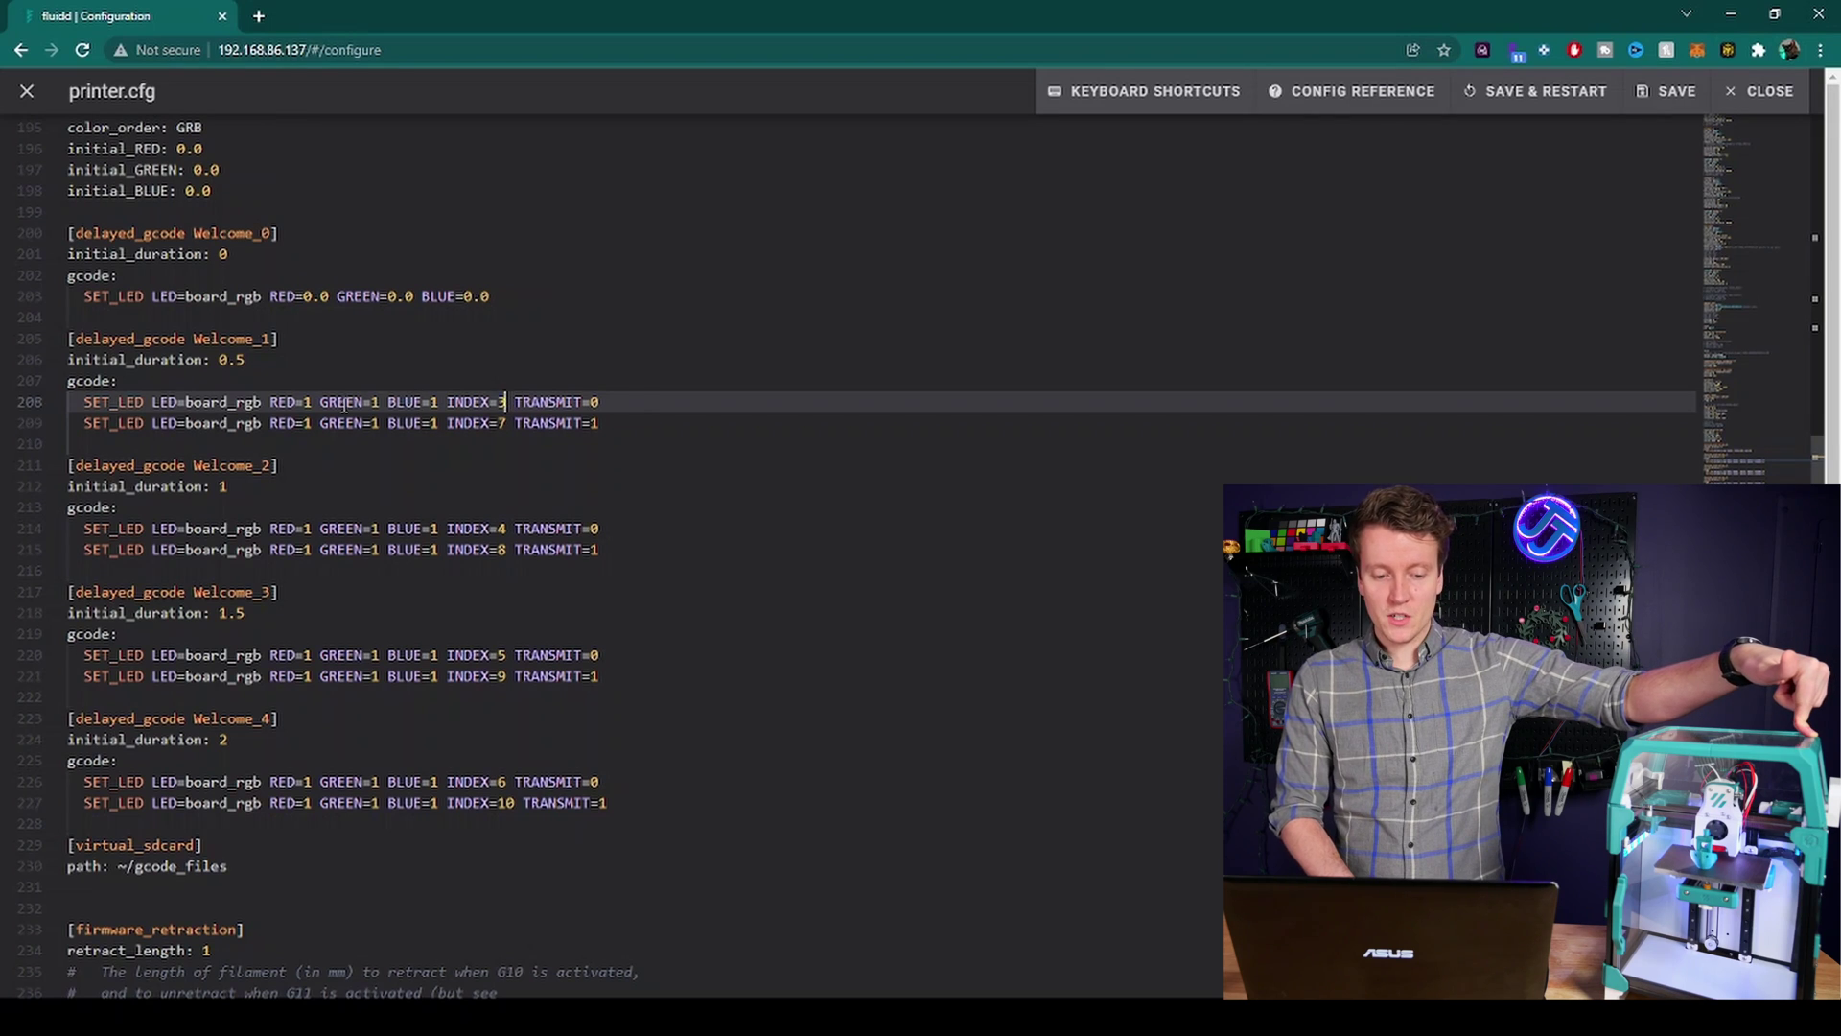
{"action": "left_click", "coordinate": [621, 424]}
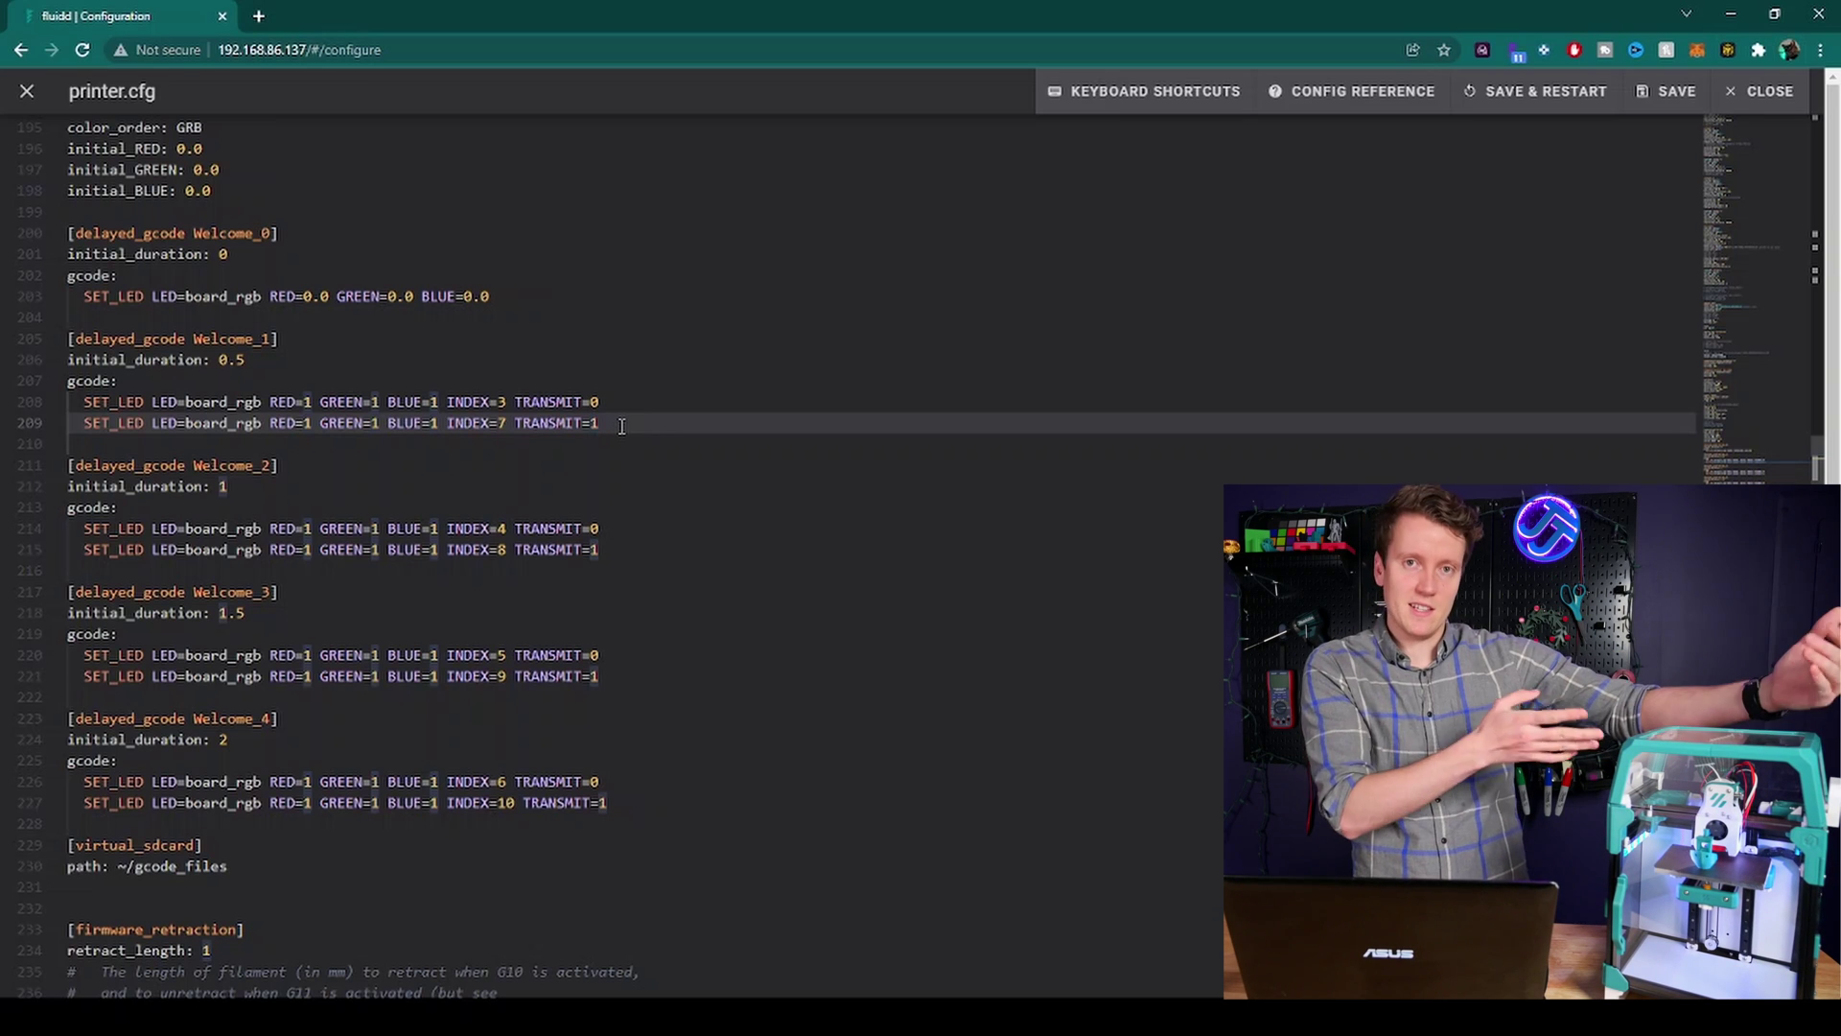
{"action": "left_click", "coordinate": [518, 402]}
{"action": "left_click", "coordinate": [656, 528]}
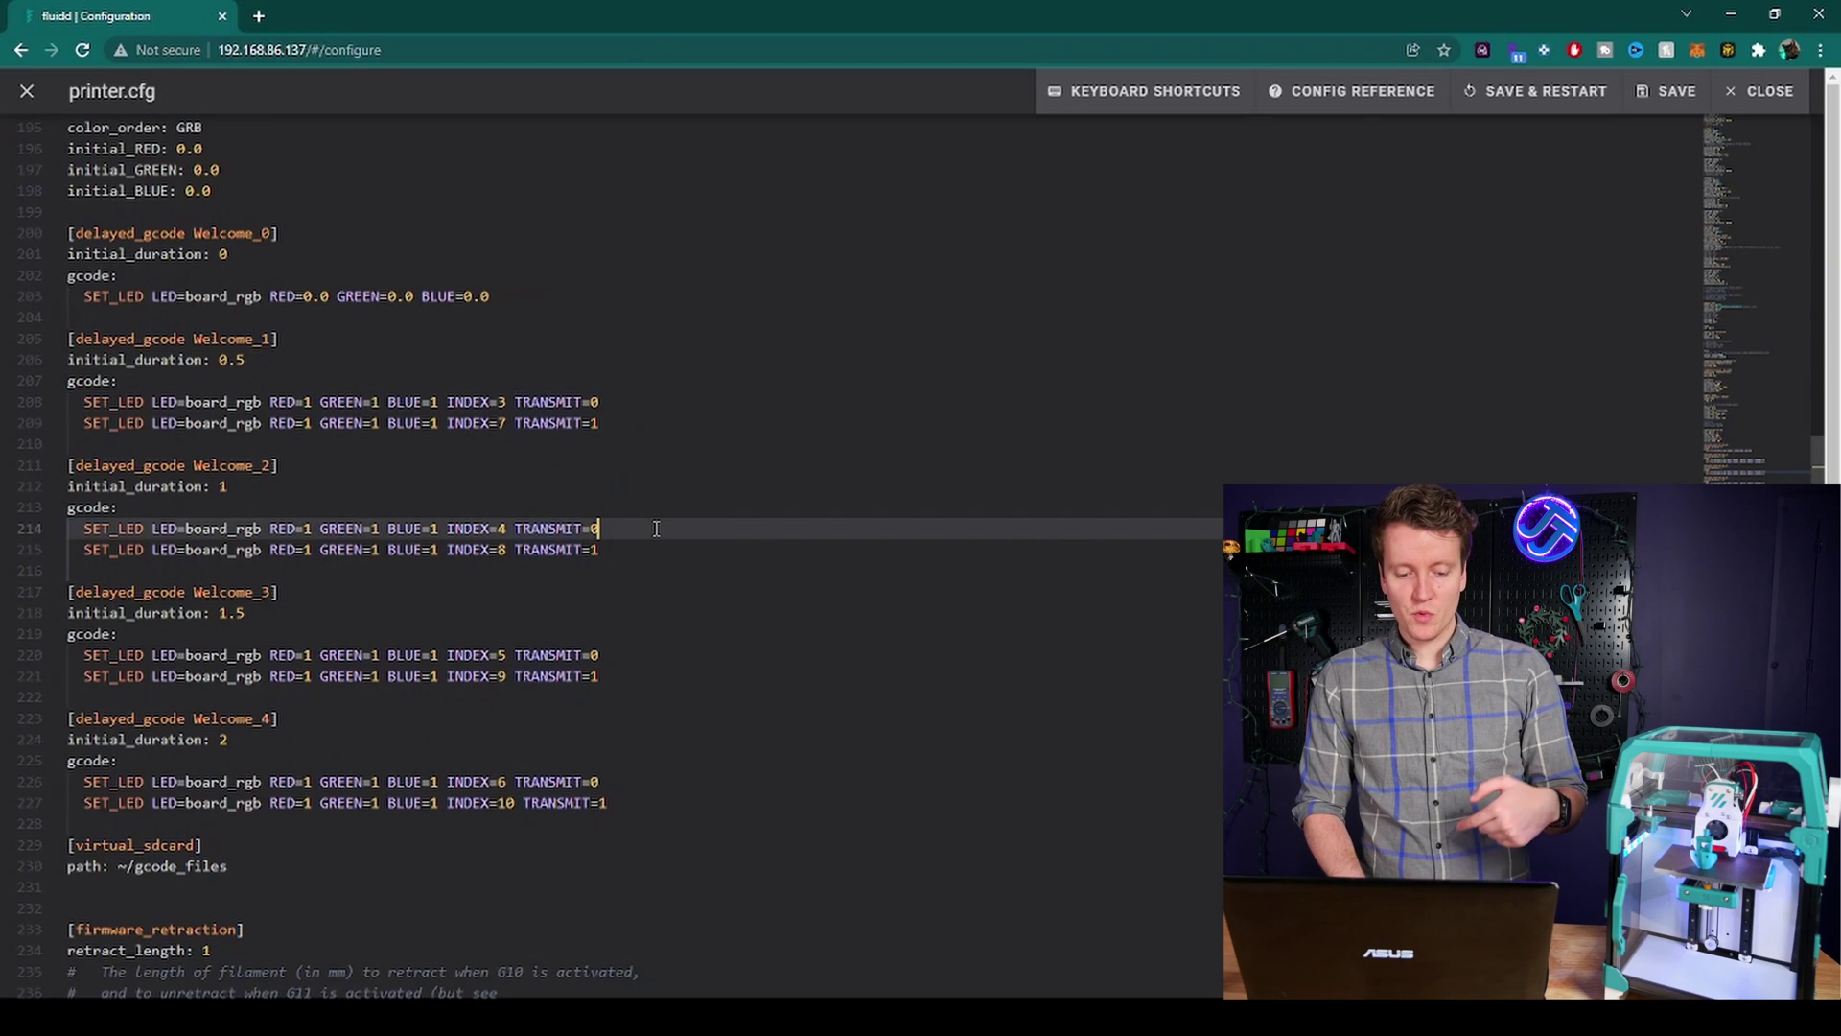
{"action": "left_click", "coordinate": [645, 655]}
{"action": "left_click", "coordinate": [651, 801]}
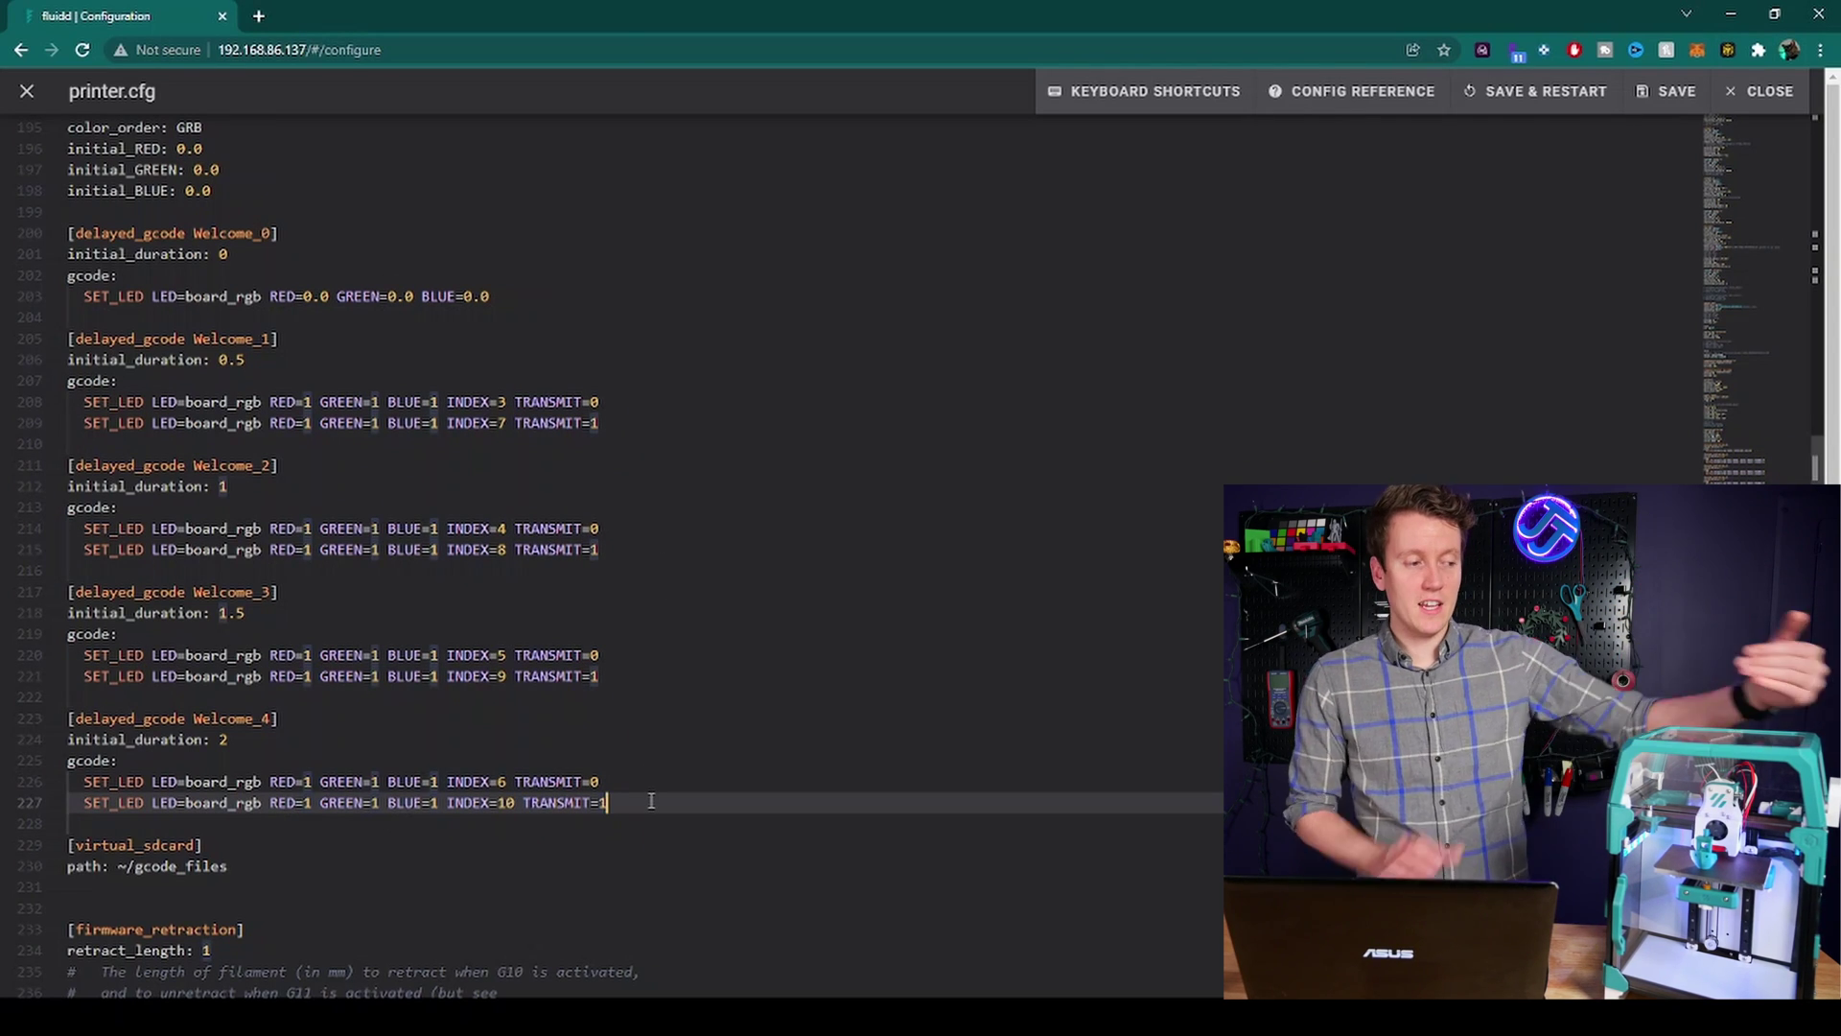
{"action": "left_click", "coordinate": [263, 364]}
{"action": "left_click", "coordinate": [249, 493]}
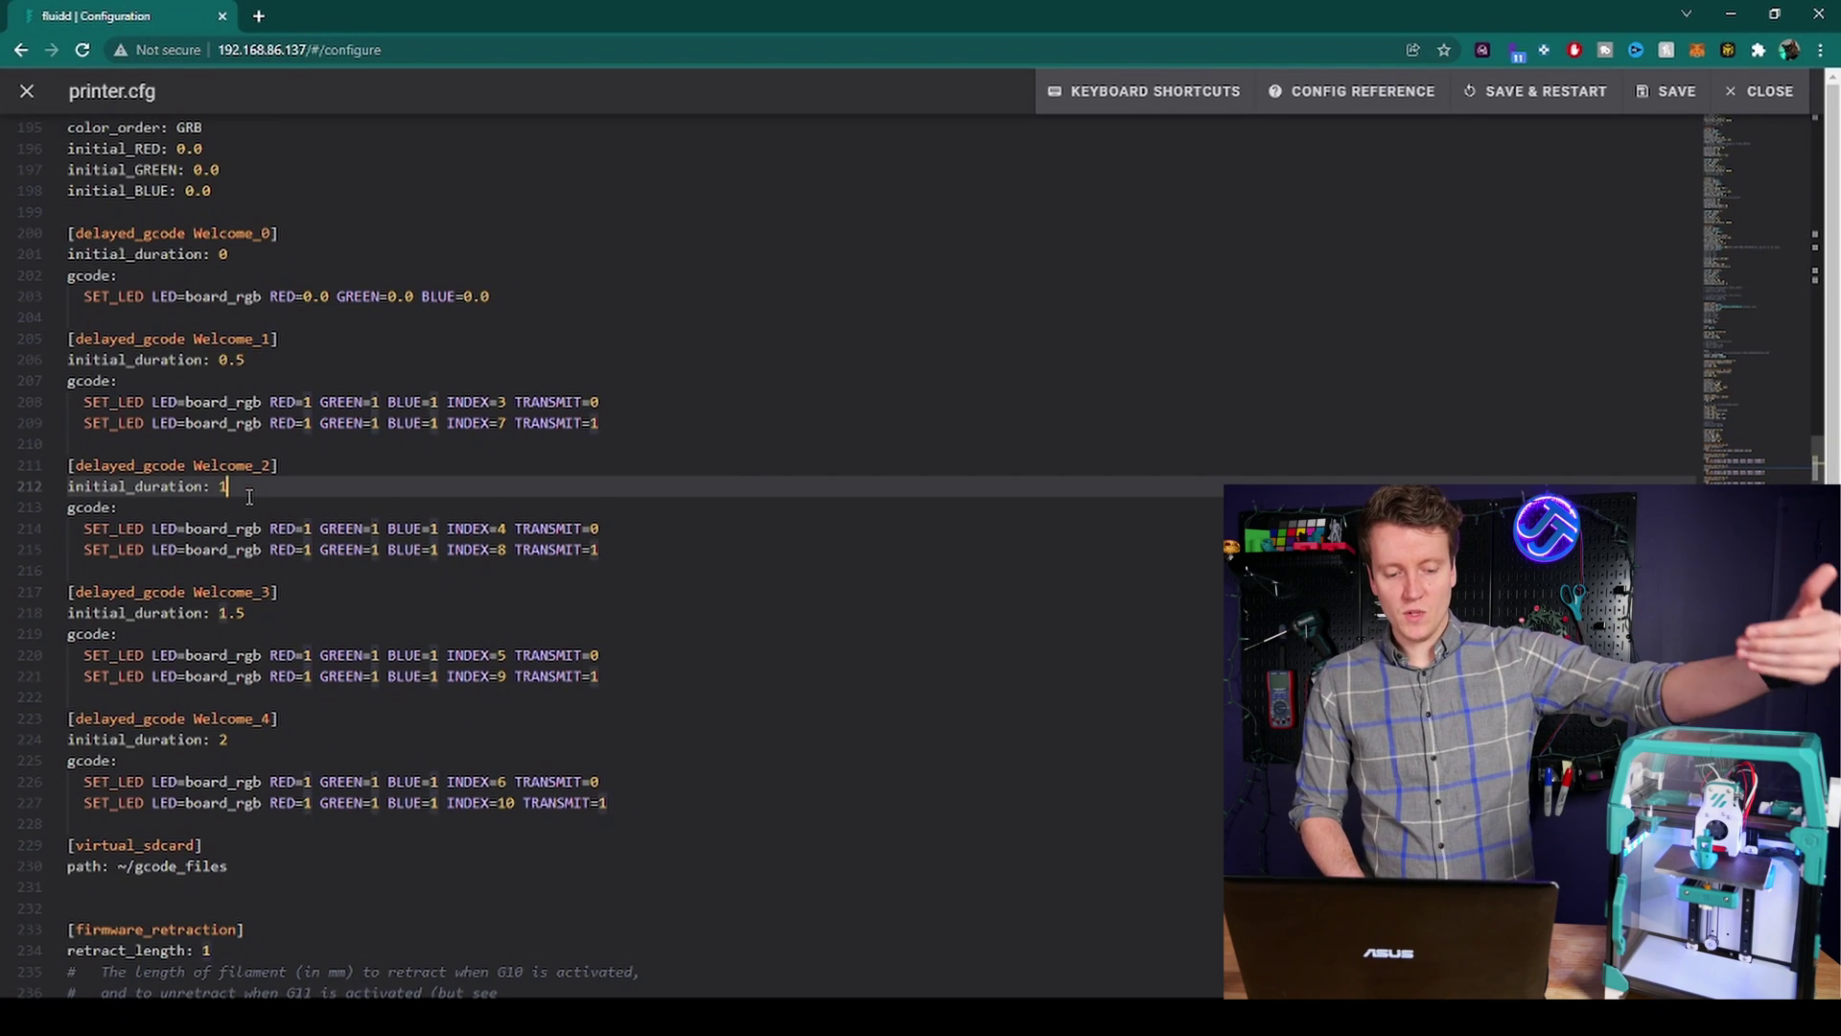
{"action": "left_click", "coordinate": [255, 614]}
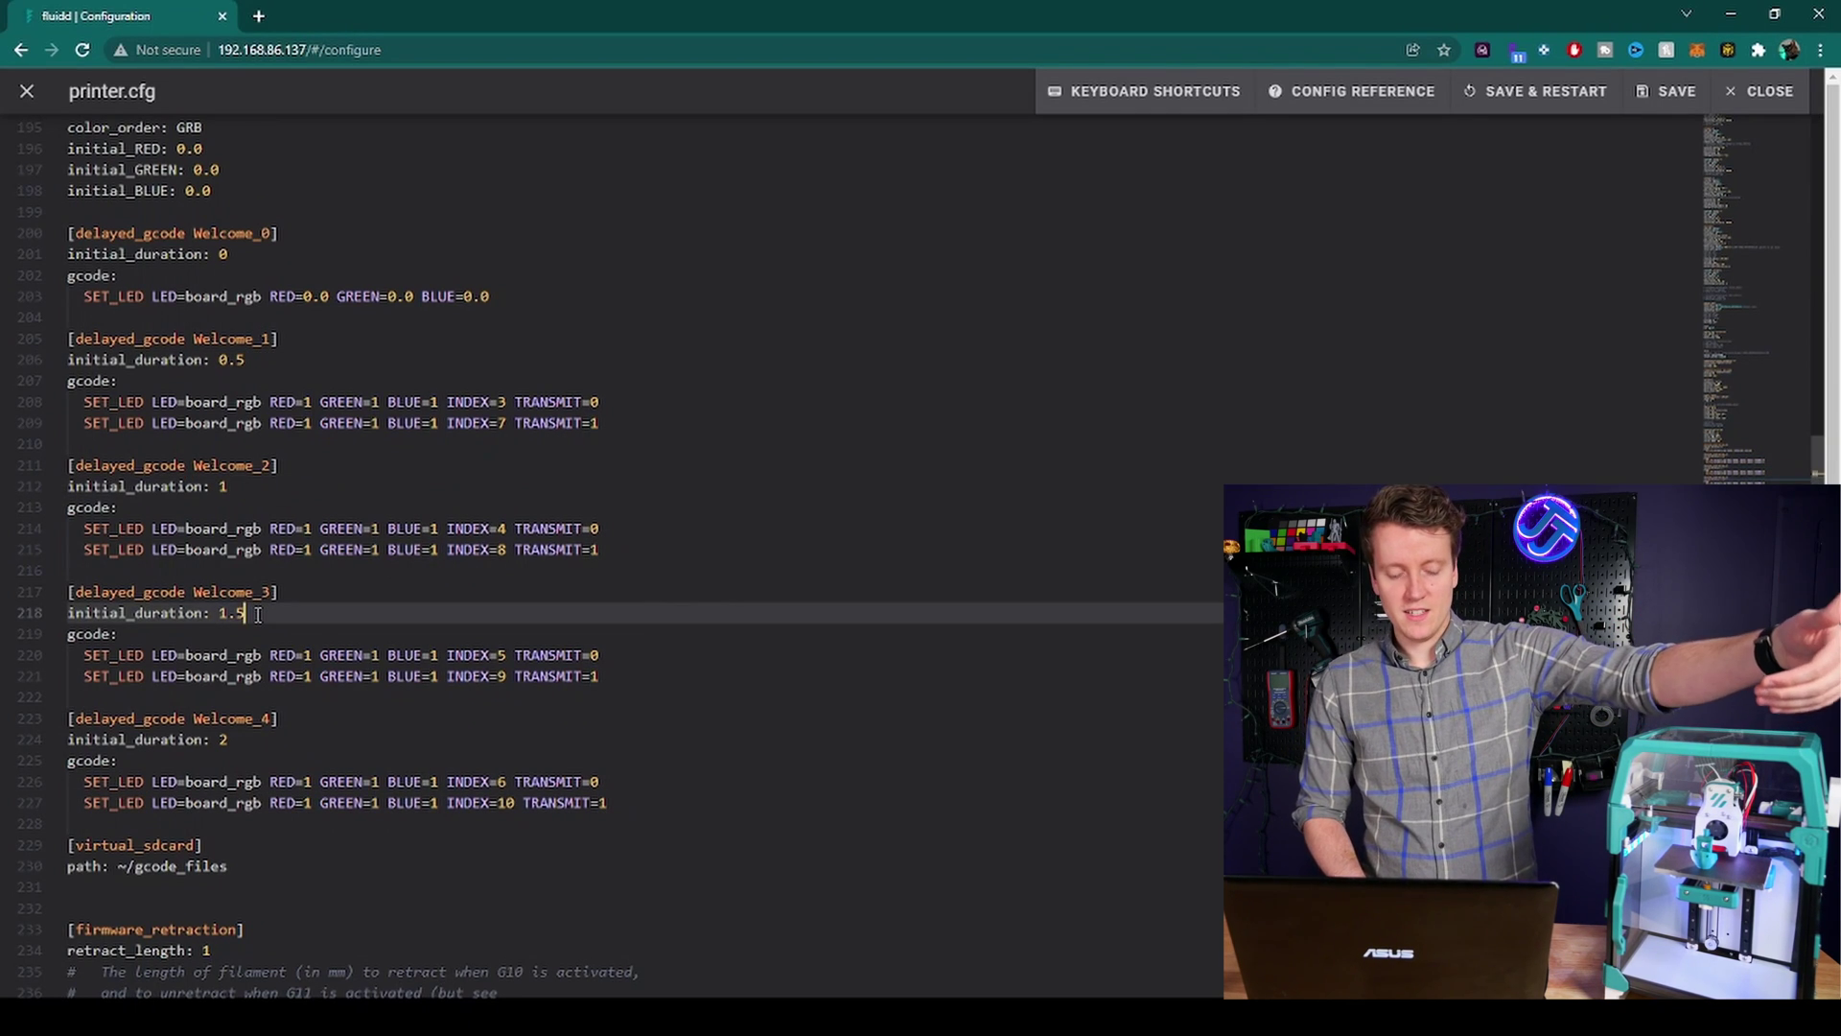
{"action": "left_click", "coordinate": [251, 737]}
{"action": "left_click", "coordinate": [510, 403]}
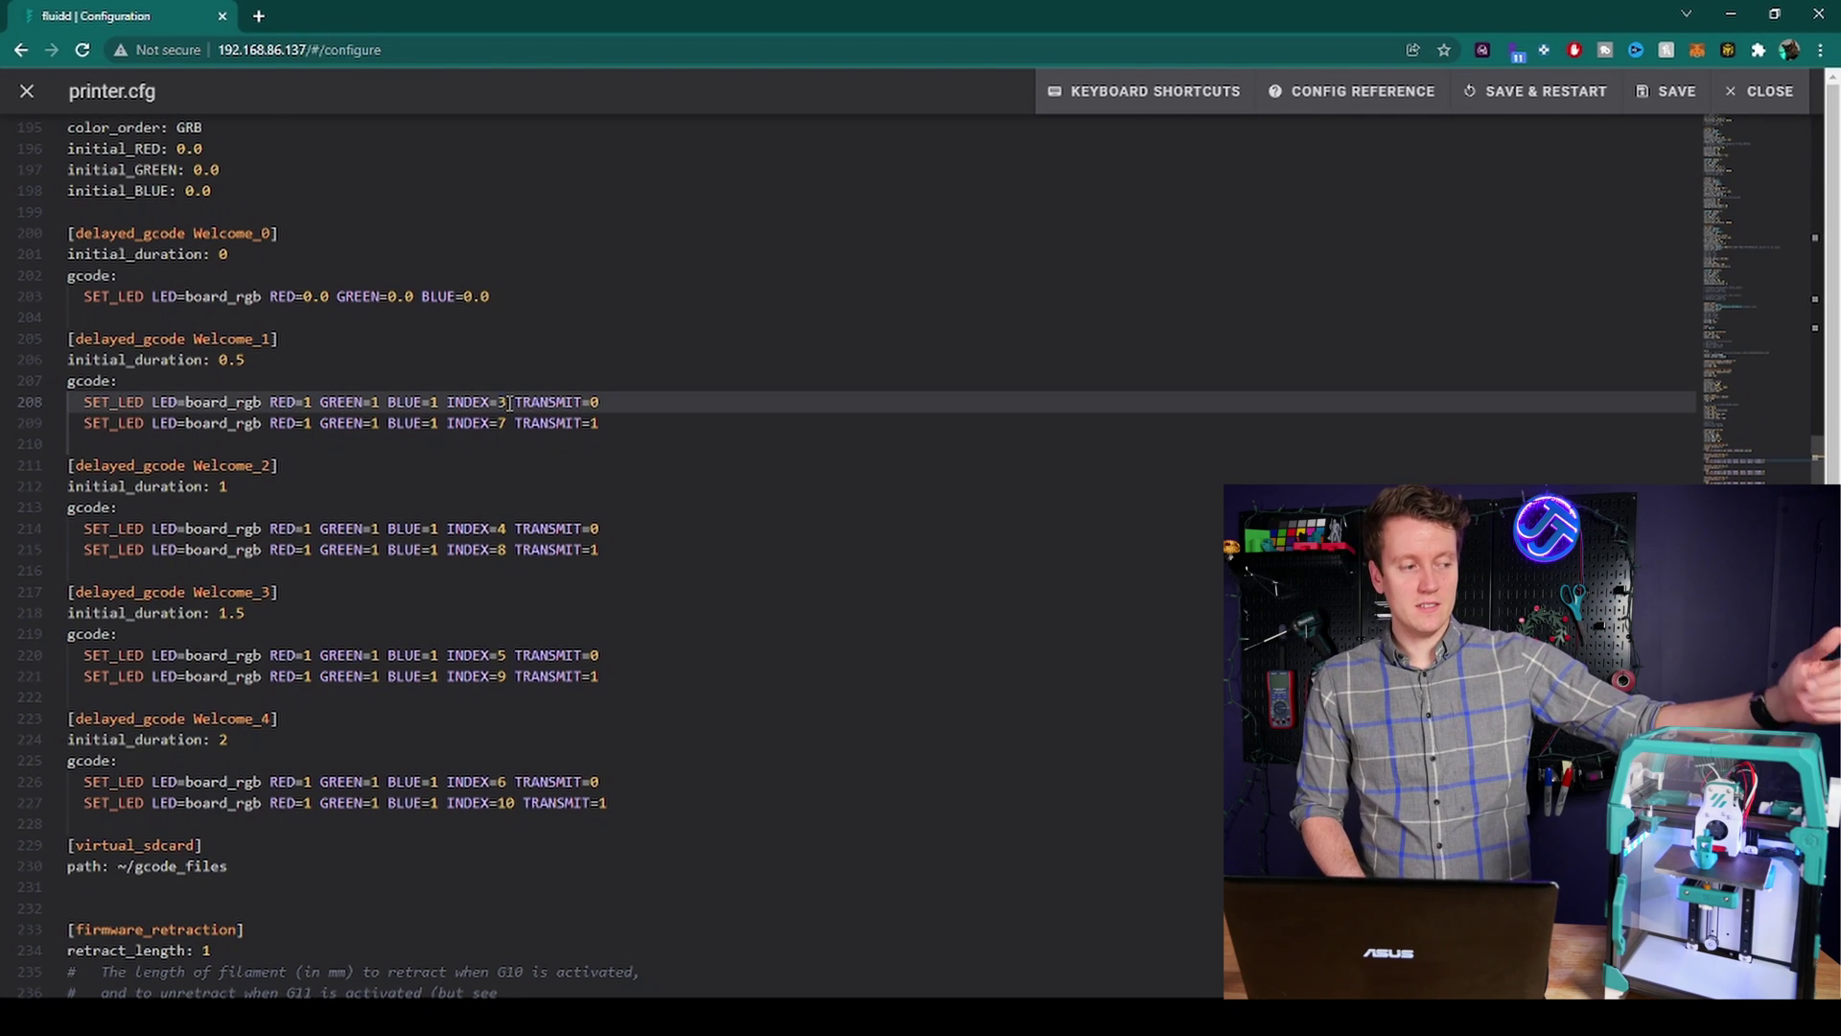
{"action": "left_click", "coordinate": [513, 528]}
{"action": "left_click", "coordinate": [516, 676]}
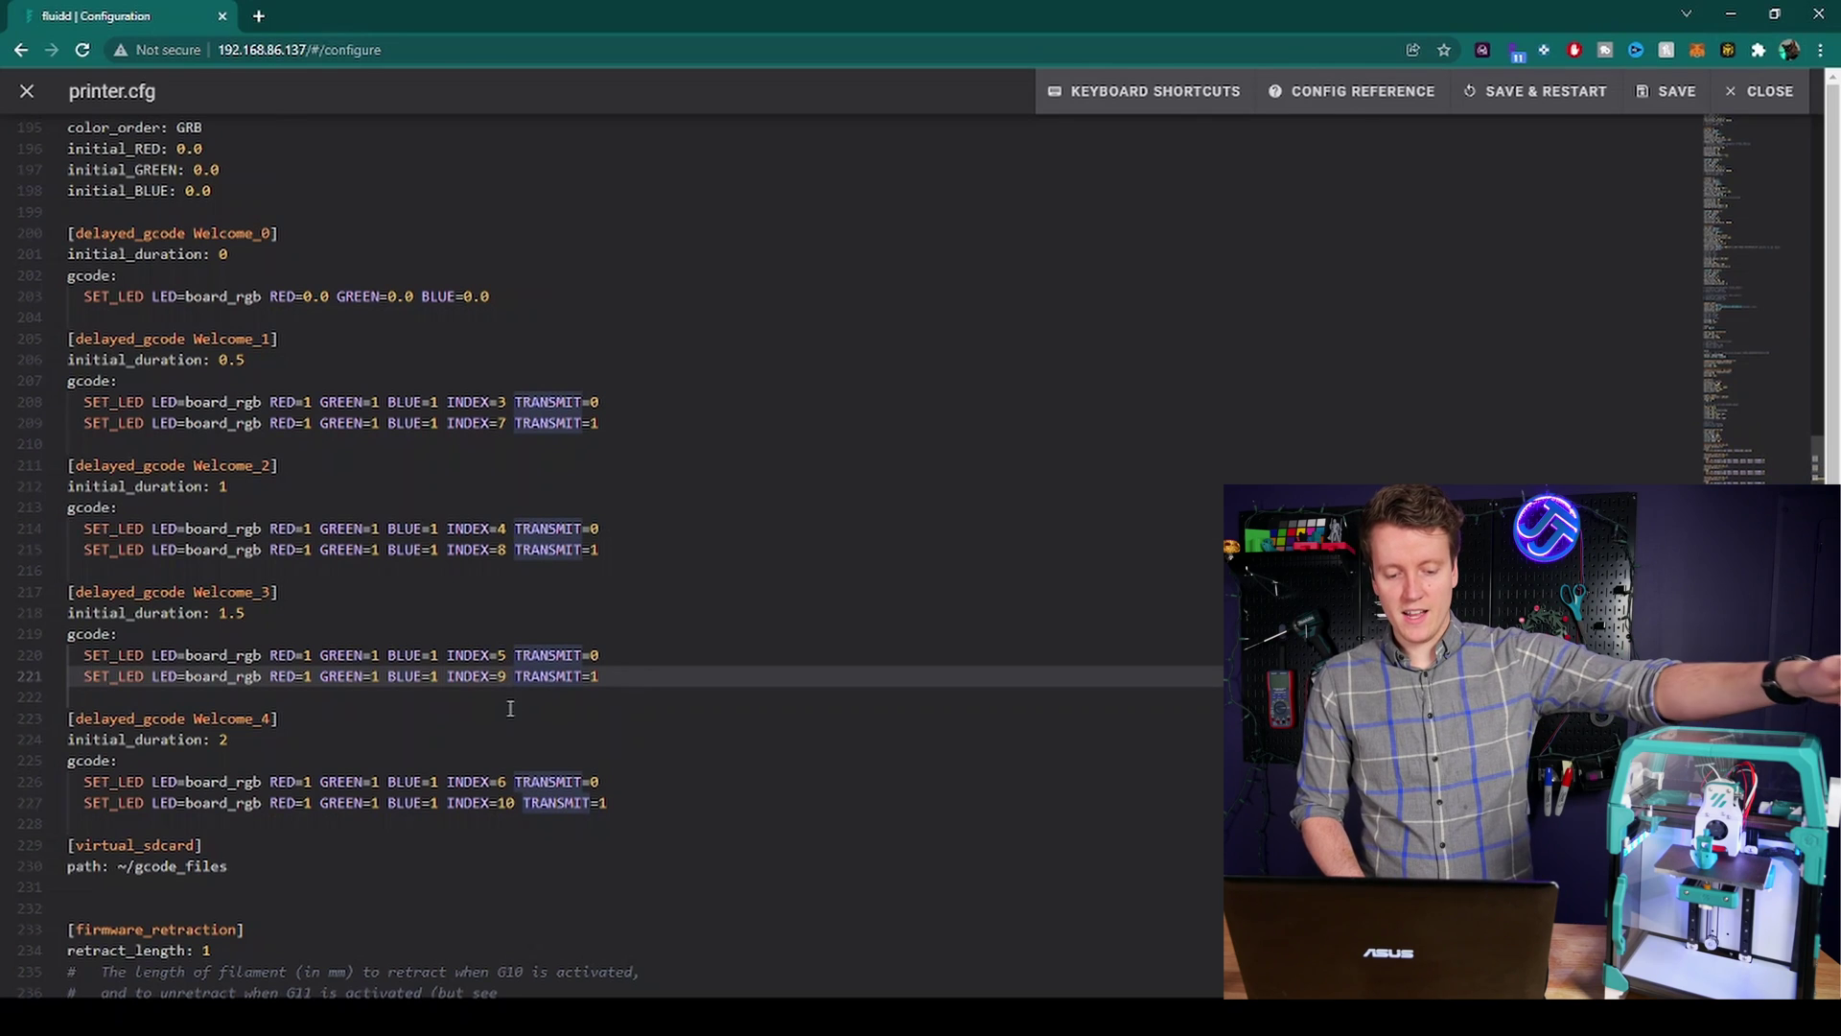
{"action": "left_click", "coordinate": [505, 803]}
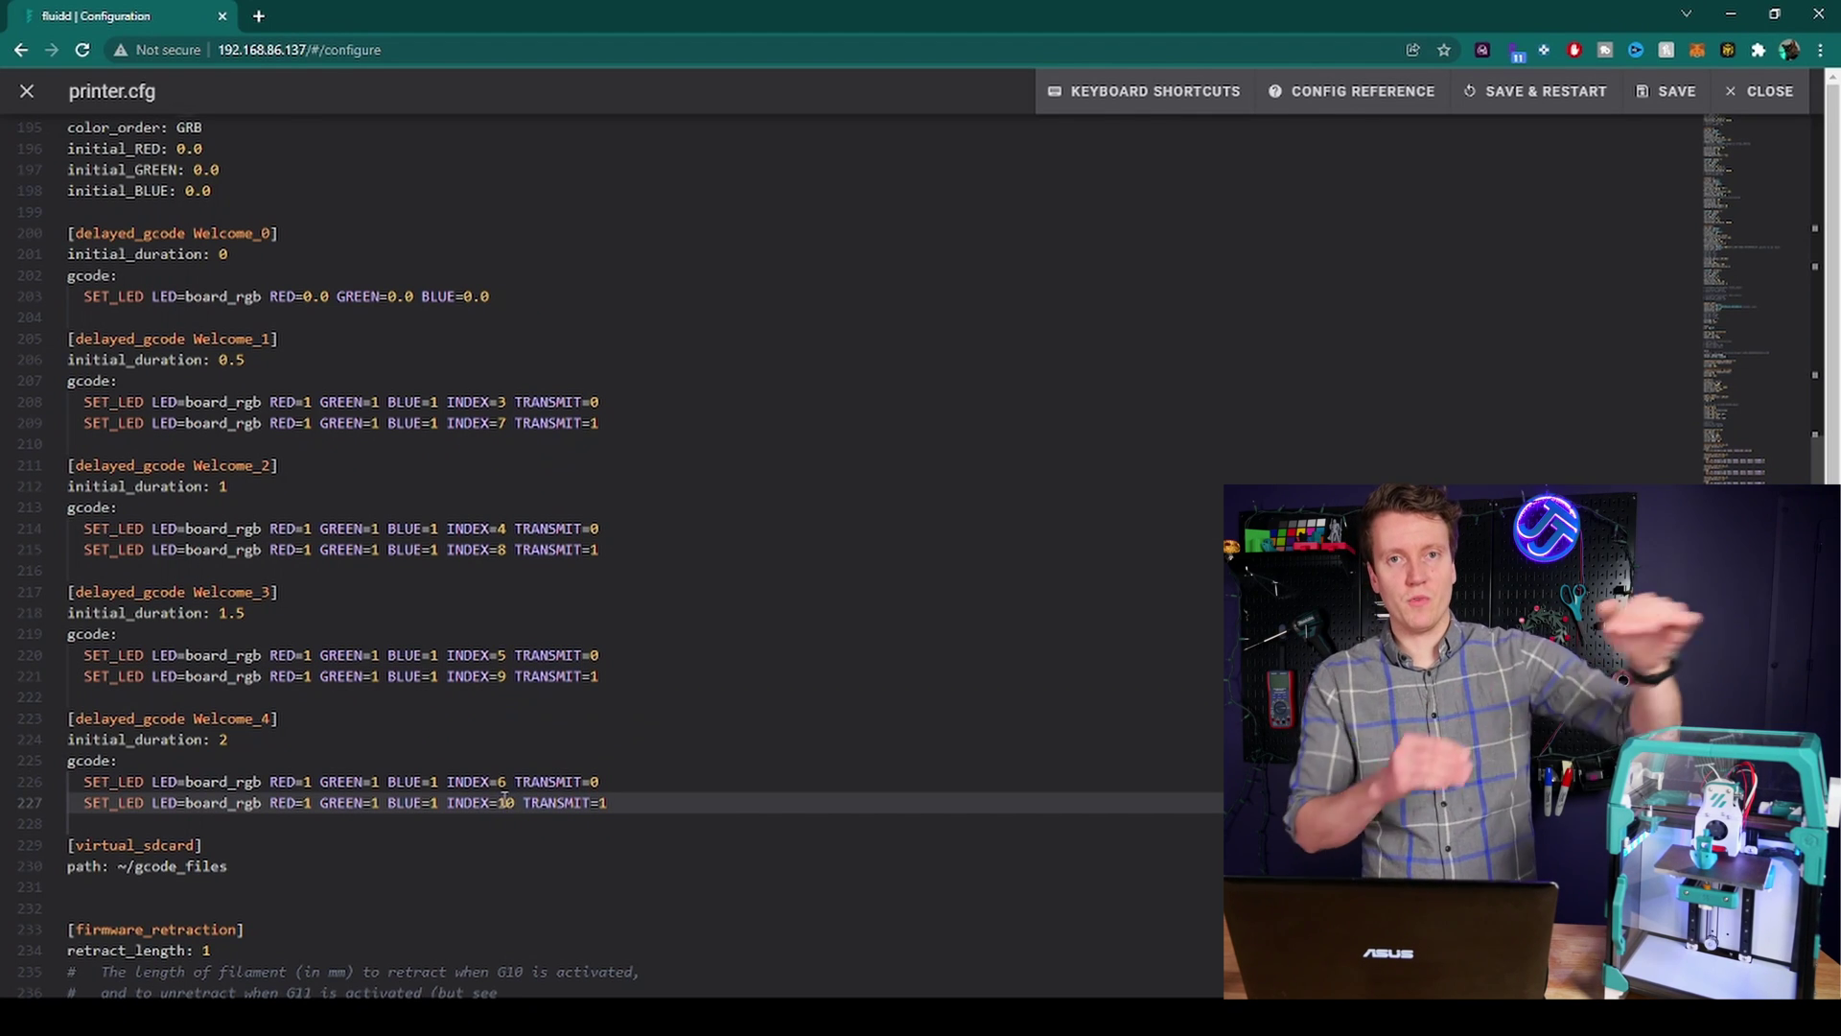
{"action": "left_click", "coordinate": [665, 798]}
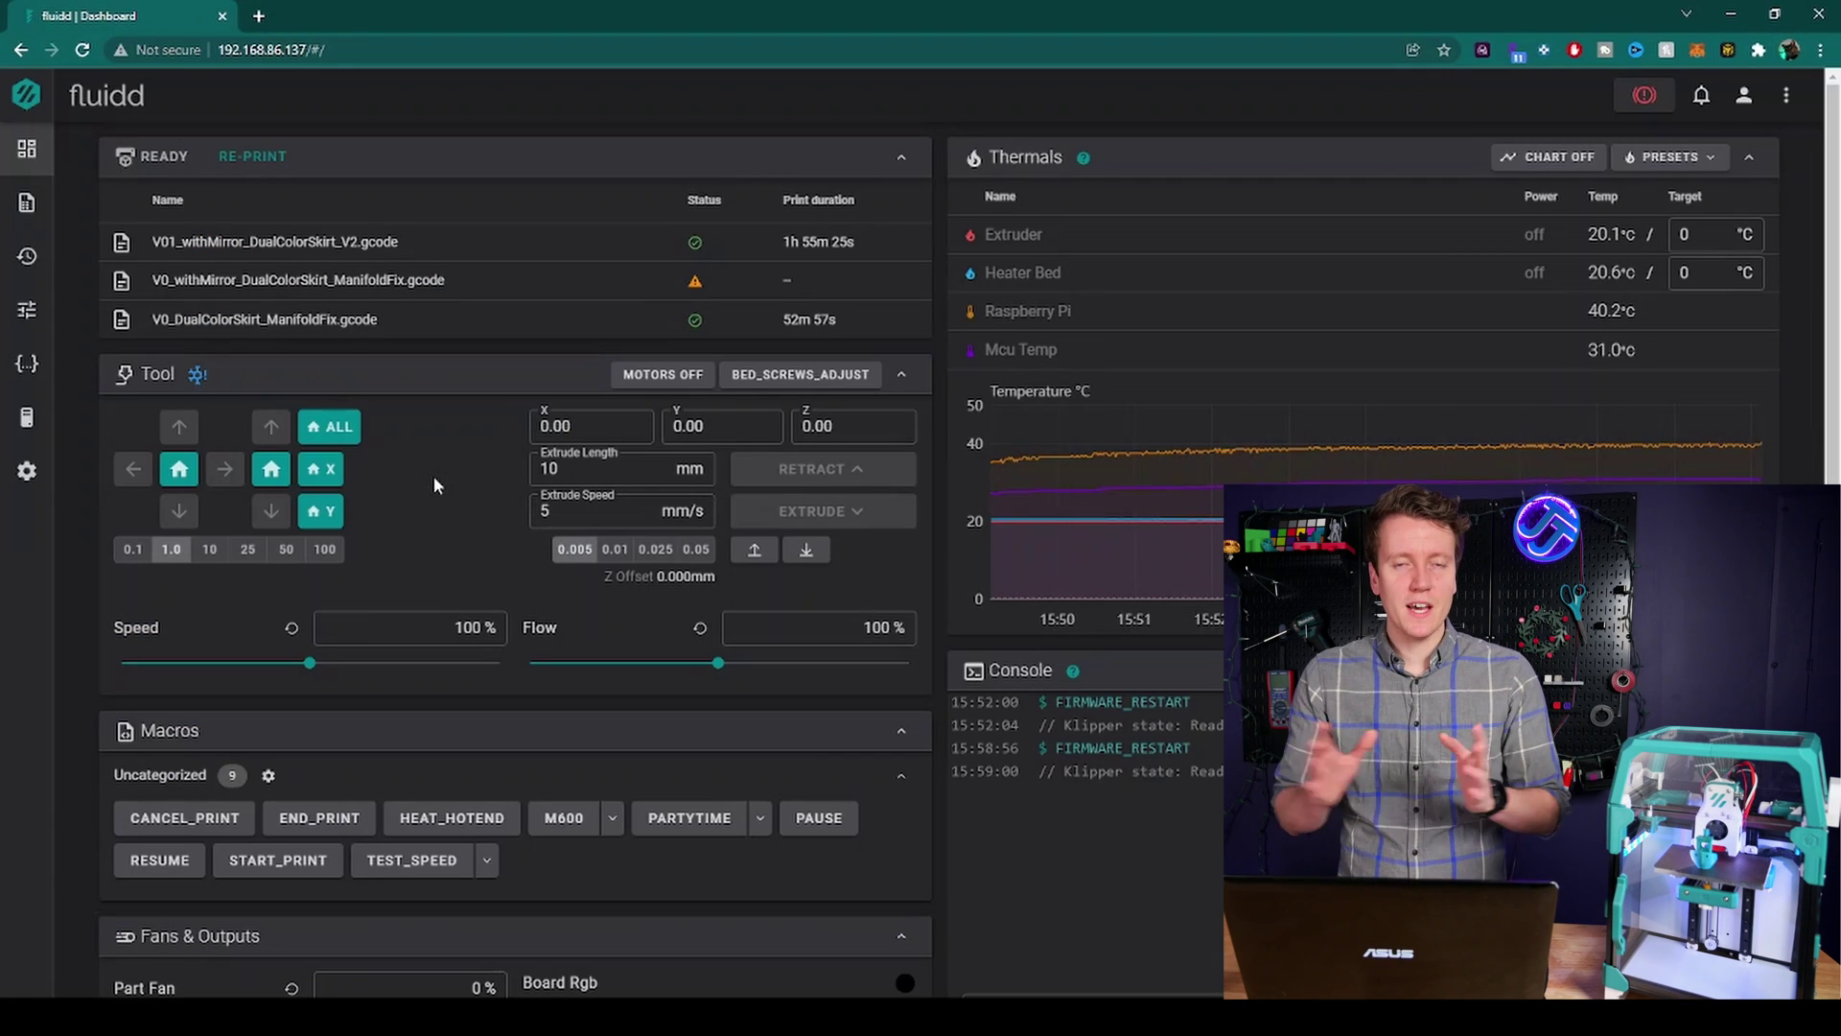
Run the PartyTime macro, then open printer.cfg and highlight its macros.cfg include line.
{"action": "left_click", "coordinate": [698, 831]}
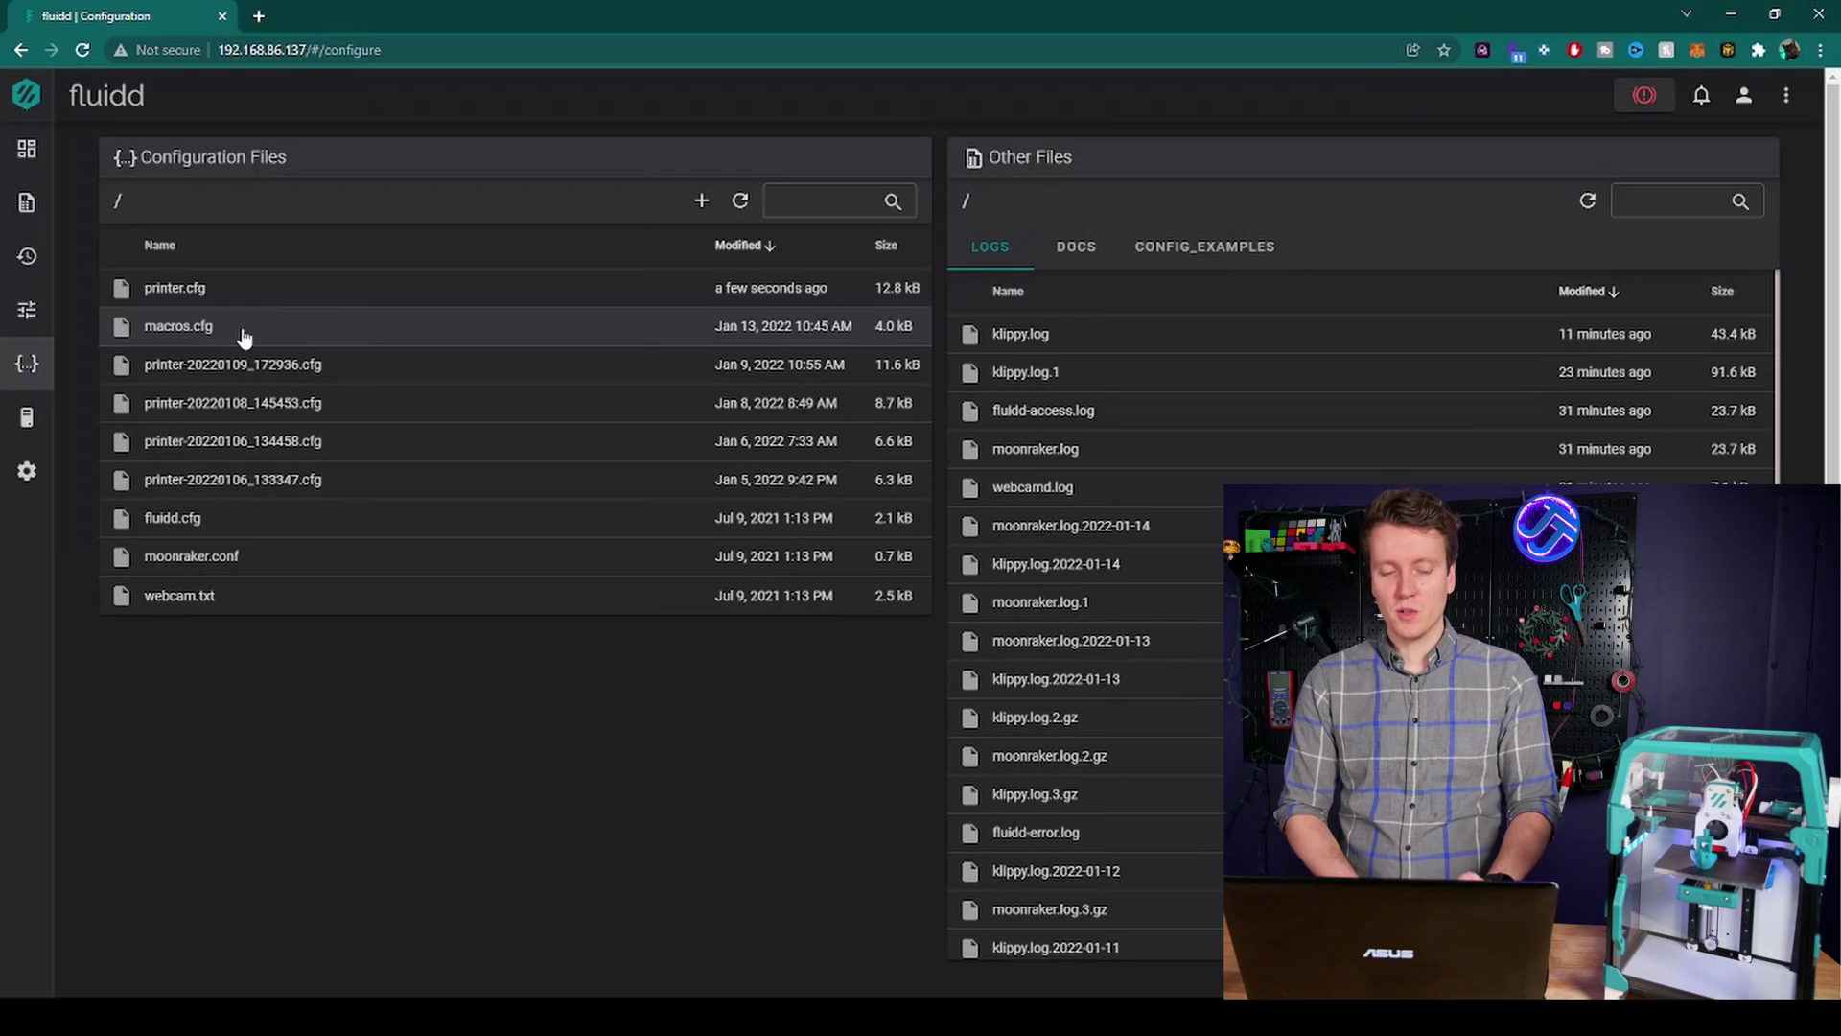
{"action": "right_click", "coordinate": [213, 293]}
{"action": "left_click", "coordinate": [259, 309]}
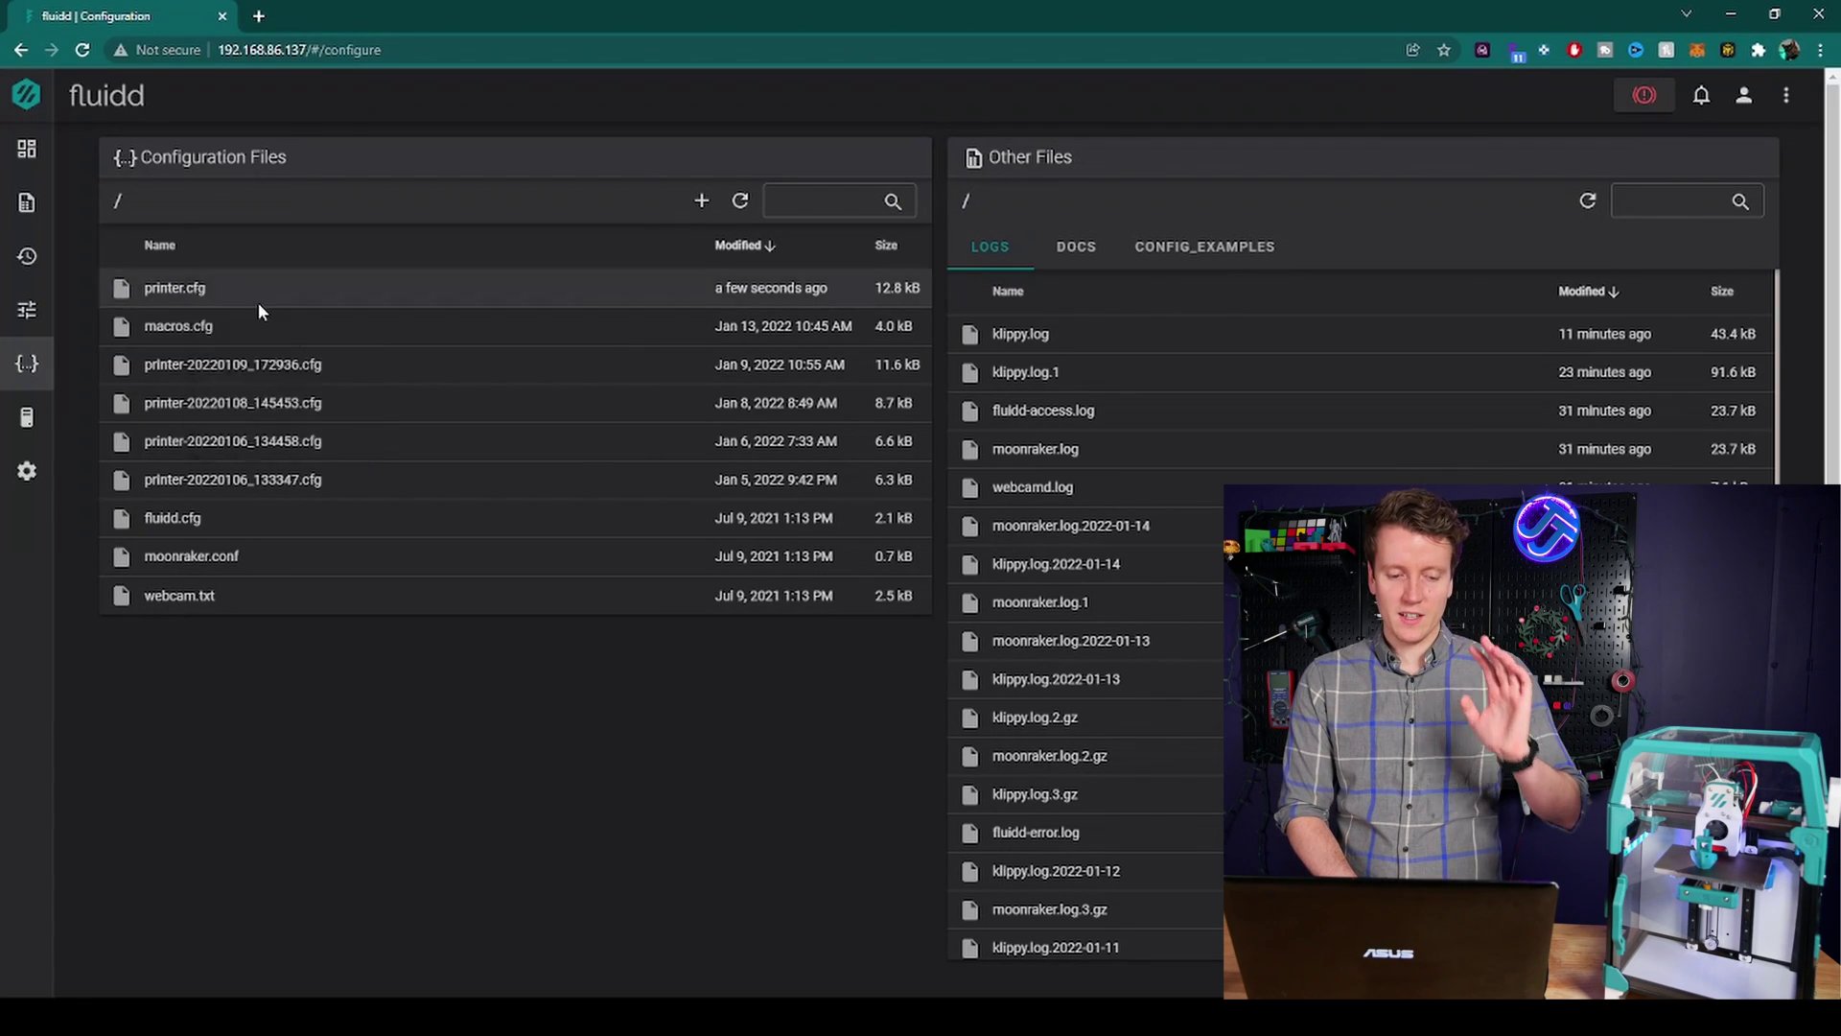
{"action": "left_click", "coordinate": [435, 230]}
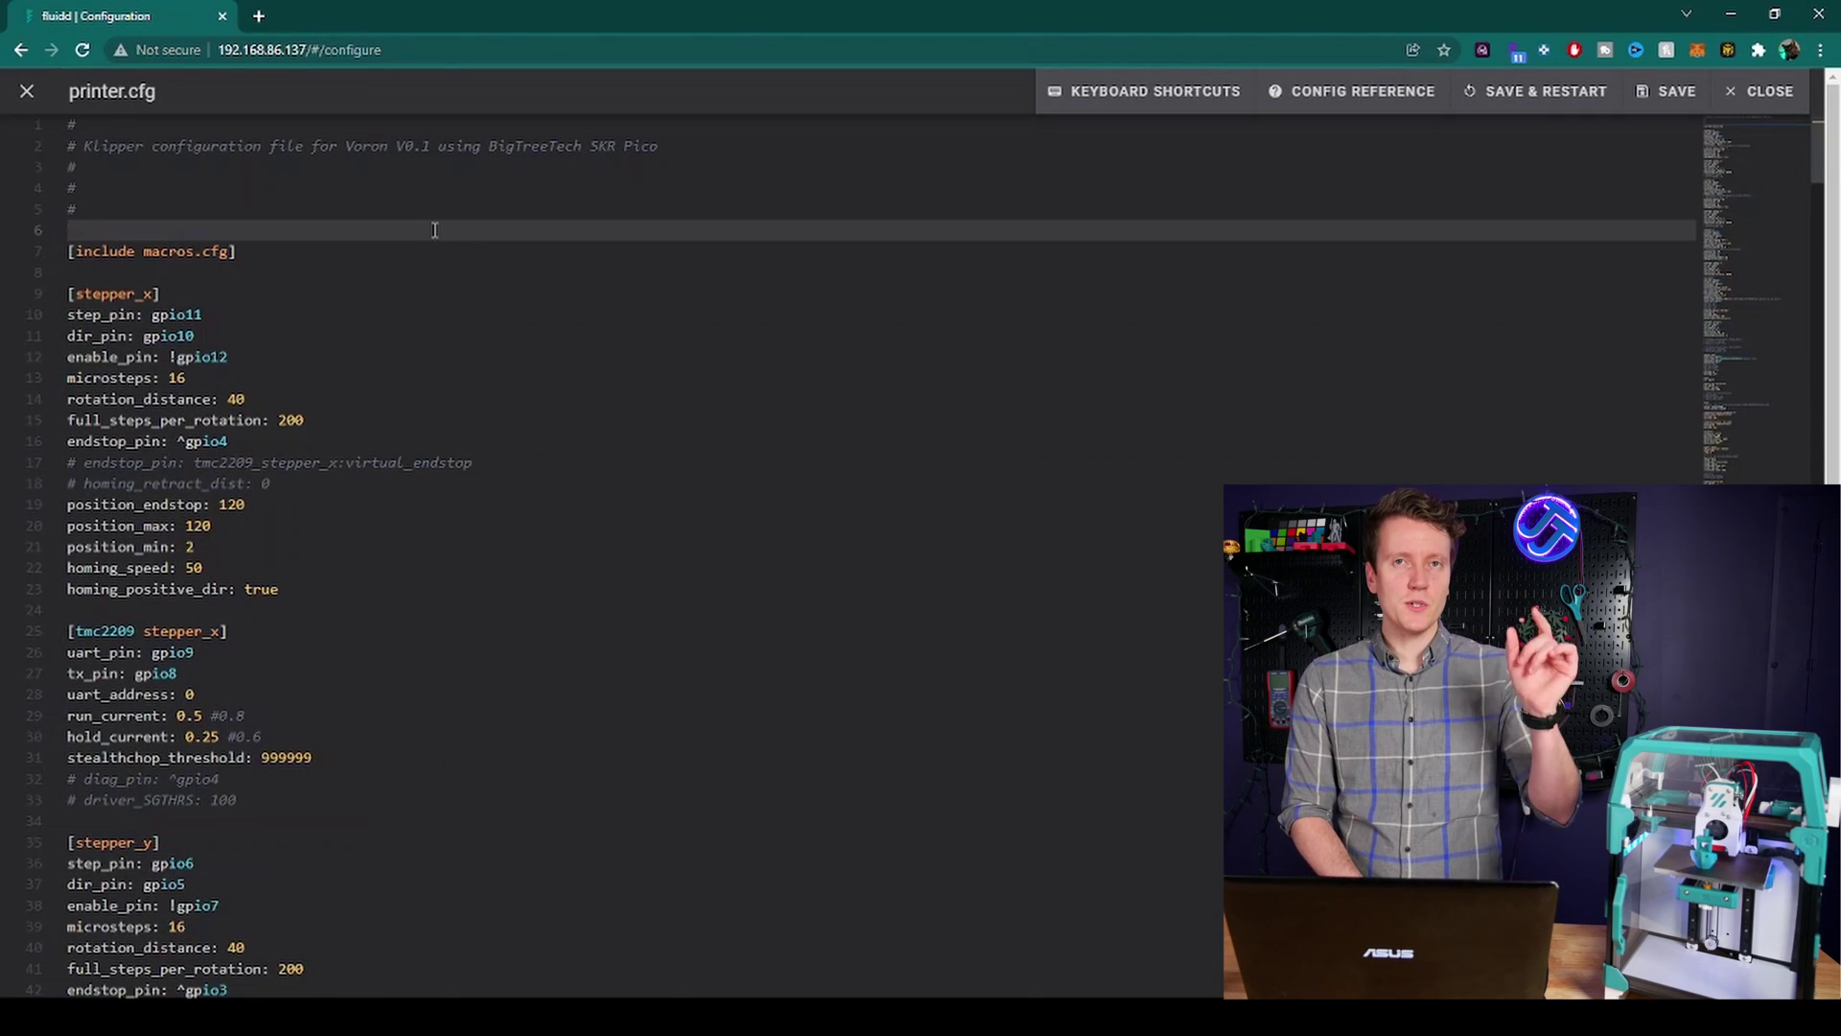
{"action": "left_click", "coordinate": [20, 245]}
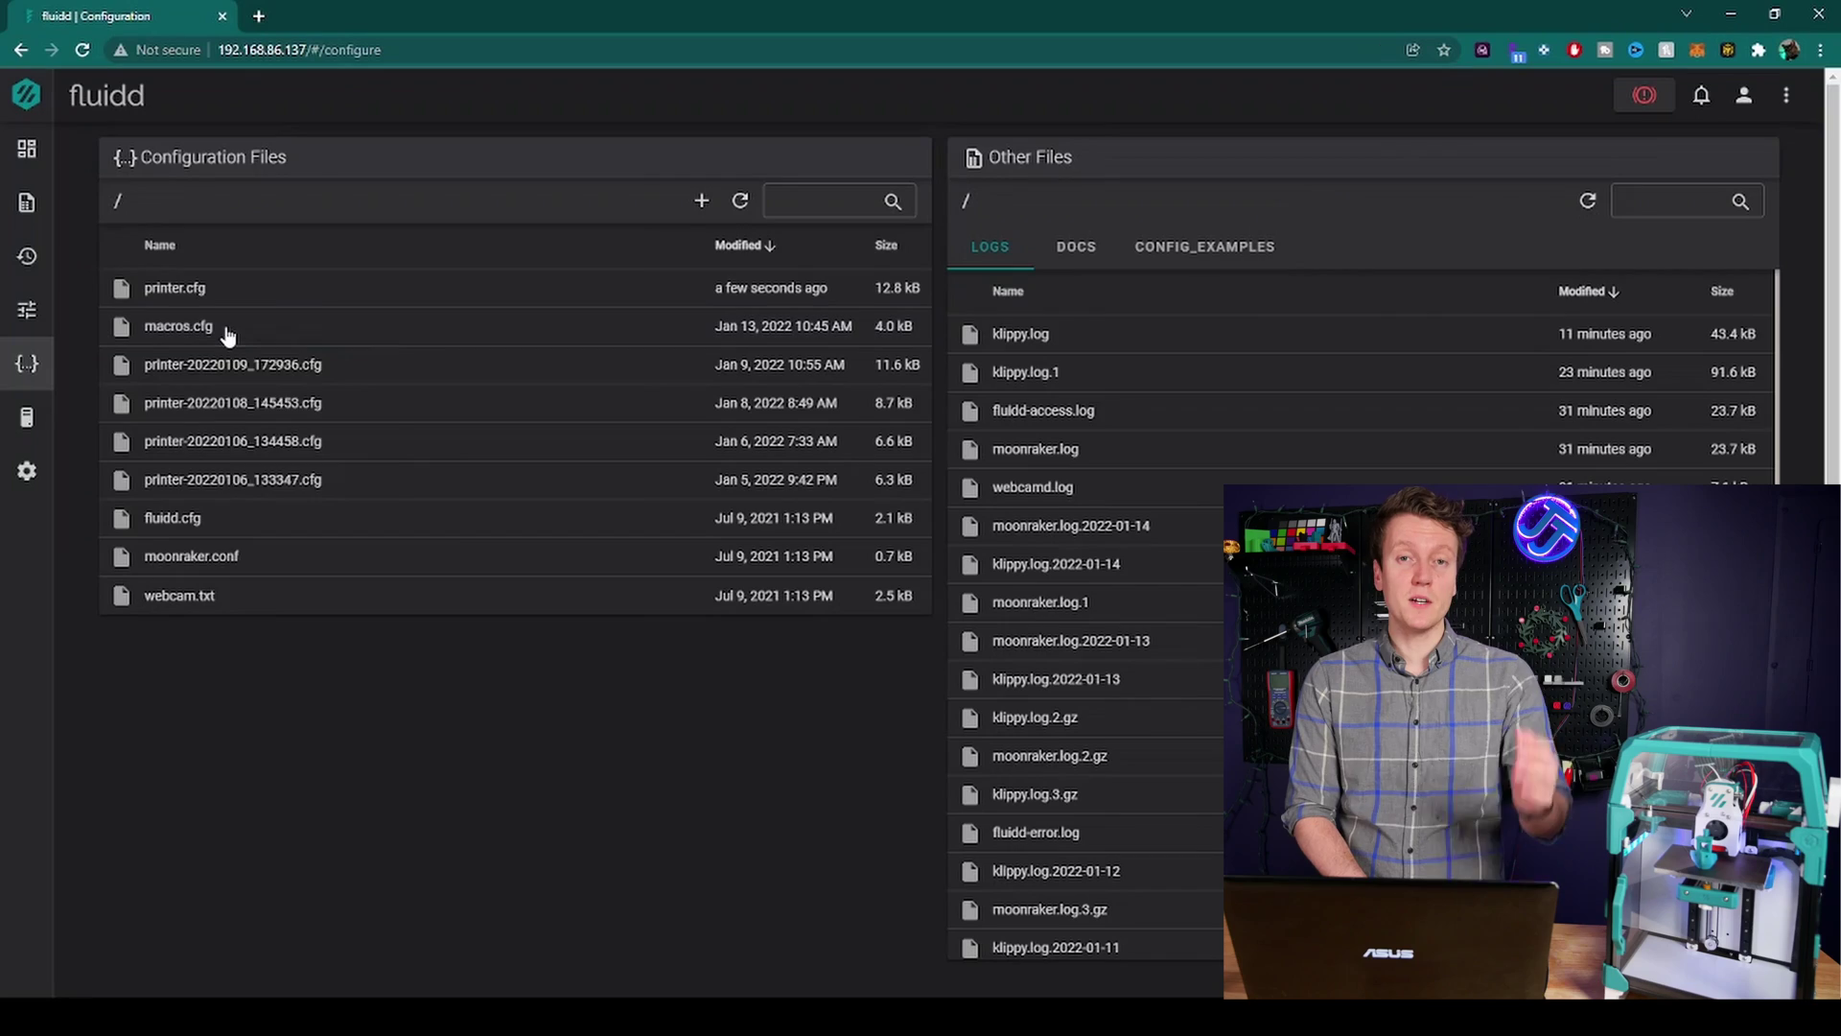
Open macros.cfg in the editor to show the PartyTime macro.
{"action": "right_click", "coordinate": [227, 333]}
{"action": "left_click", "coordinate": [228, 333]}
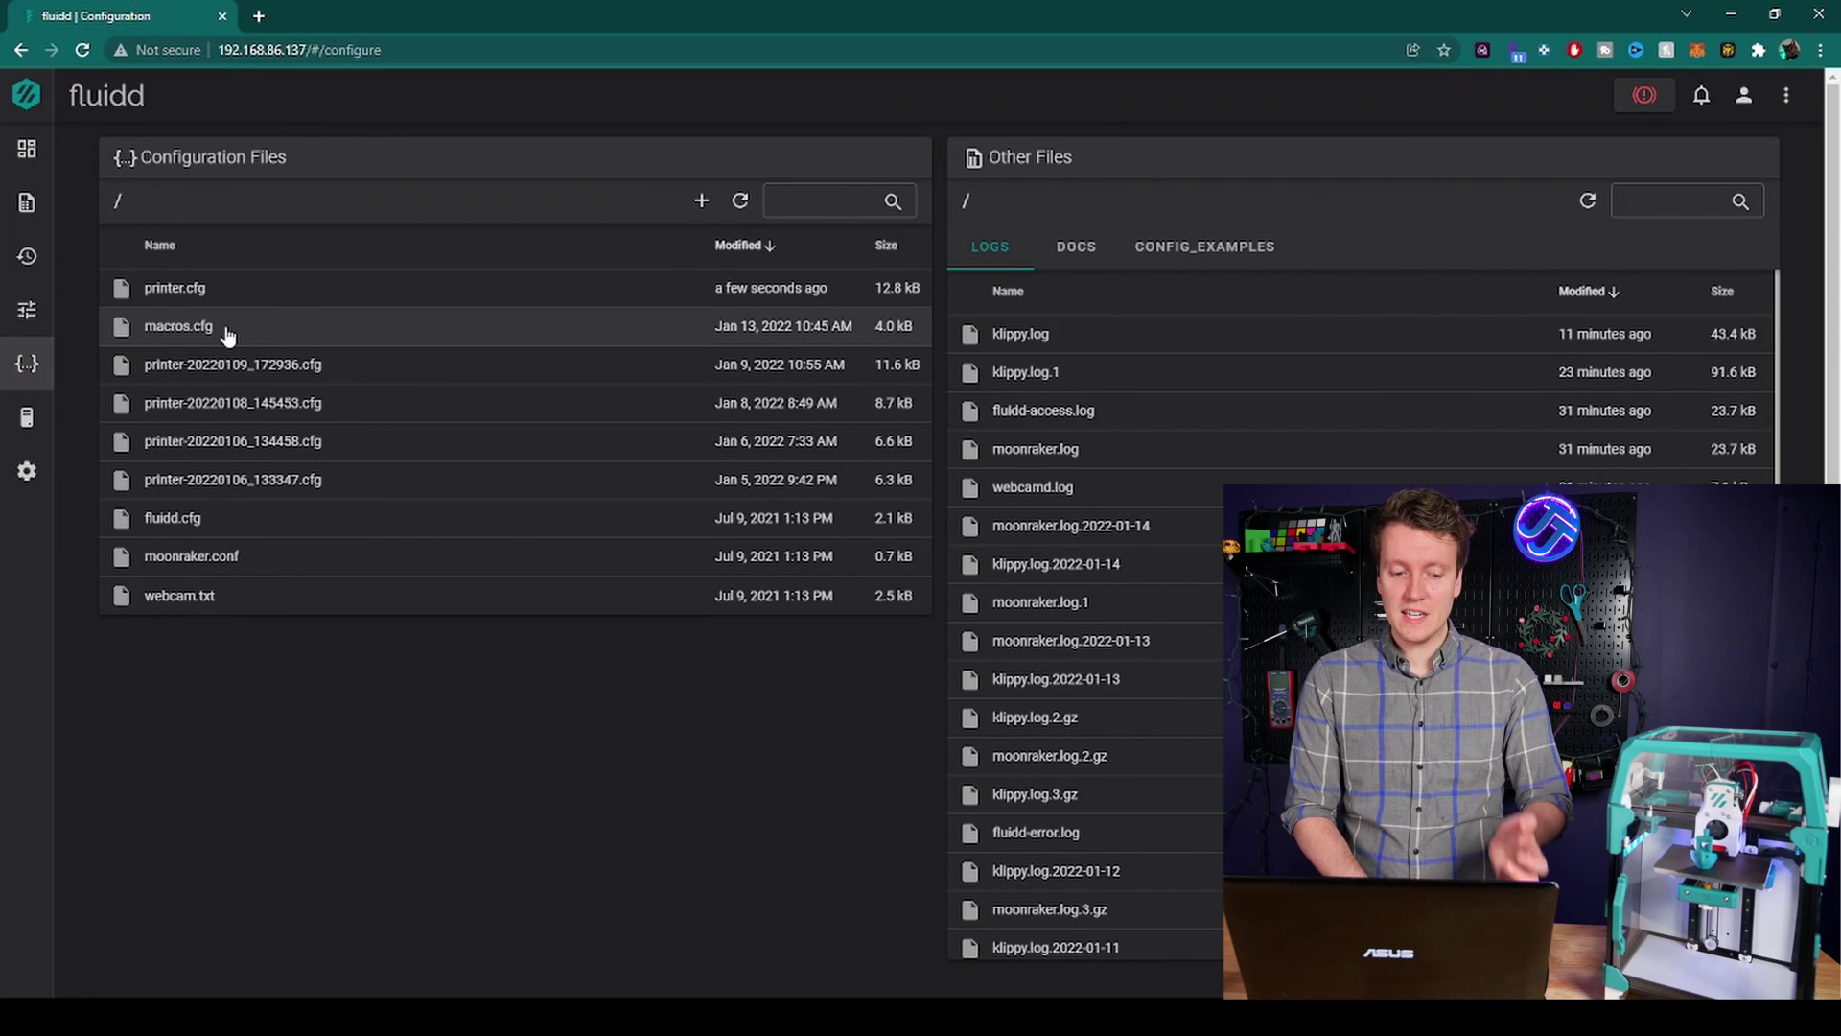
{"action": "left_click", "coordinate": [199, 330]}
{"action": "scroll", "coordinate": [704, 636], "scroll_direction": "up", "scroll_amount": 1}
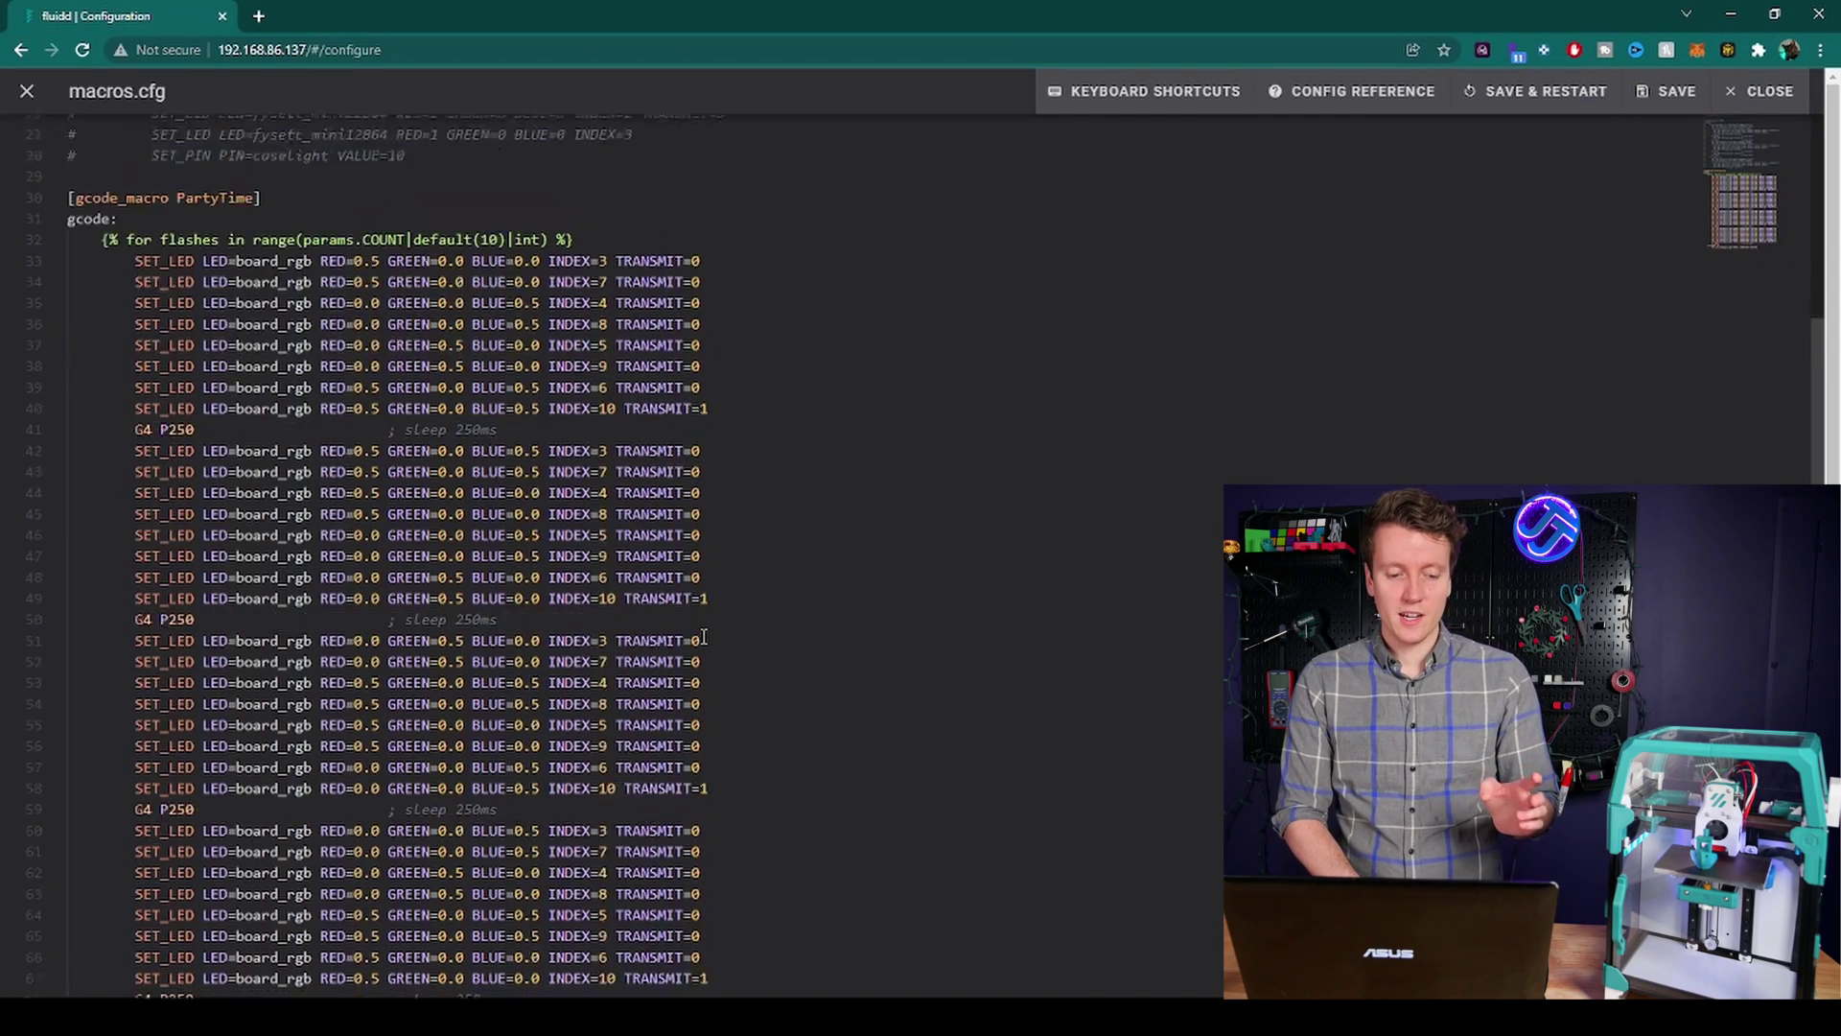
{"action": "scroll", "coordinate": [704, 636], "scroll_direction": "down", "scroll_amount": 1}
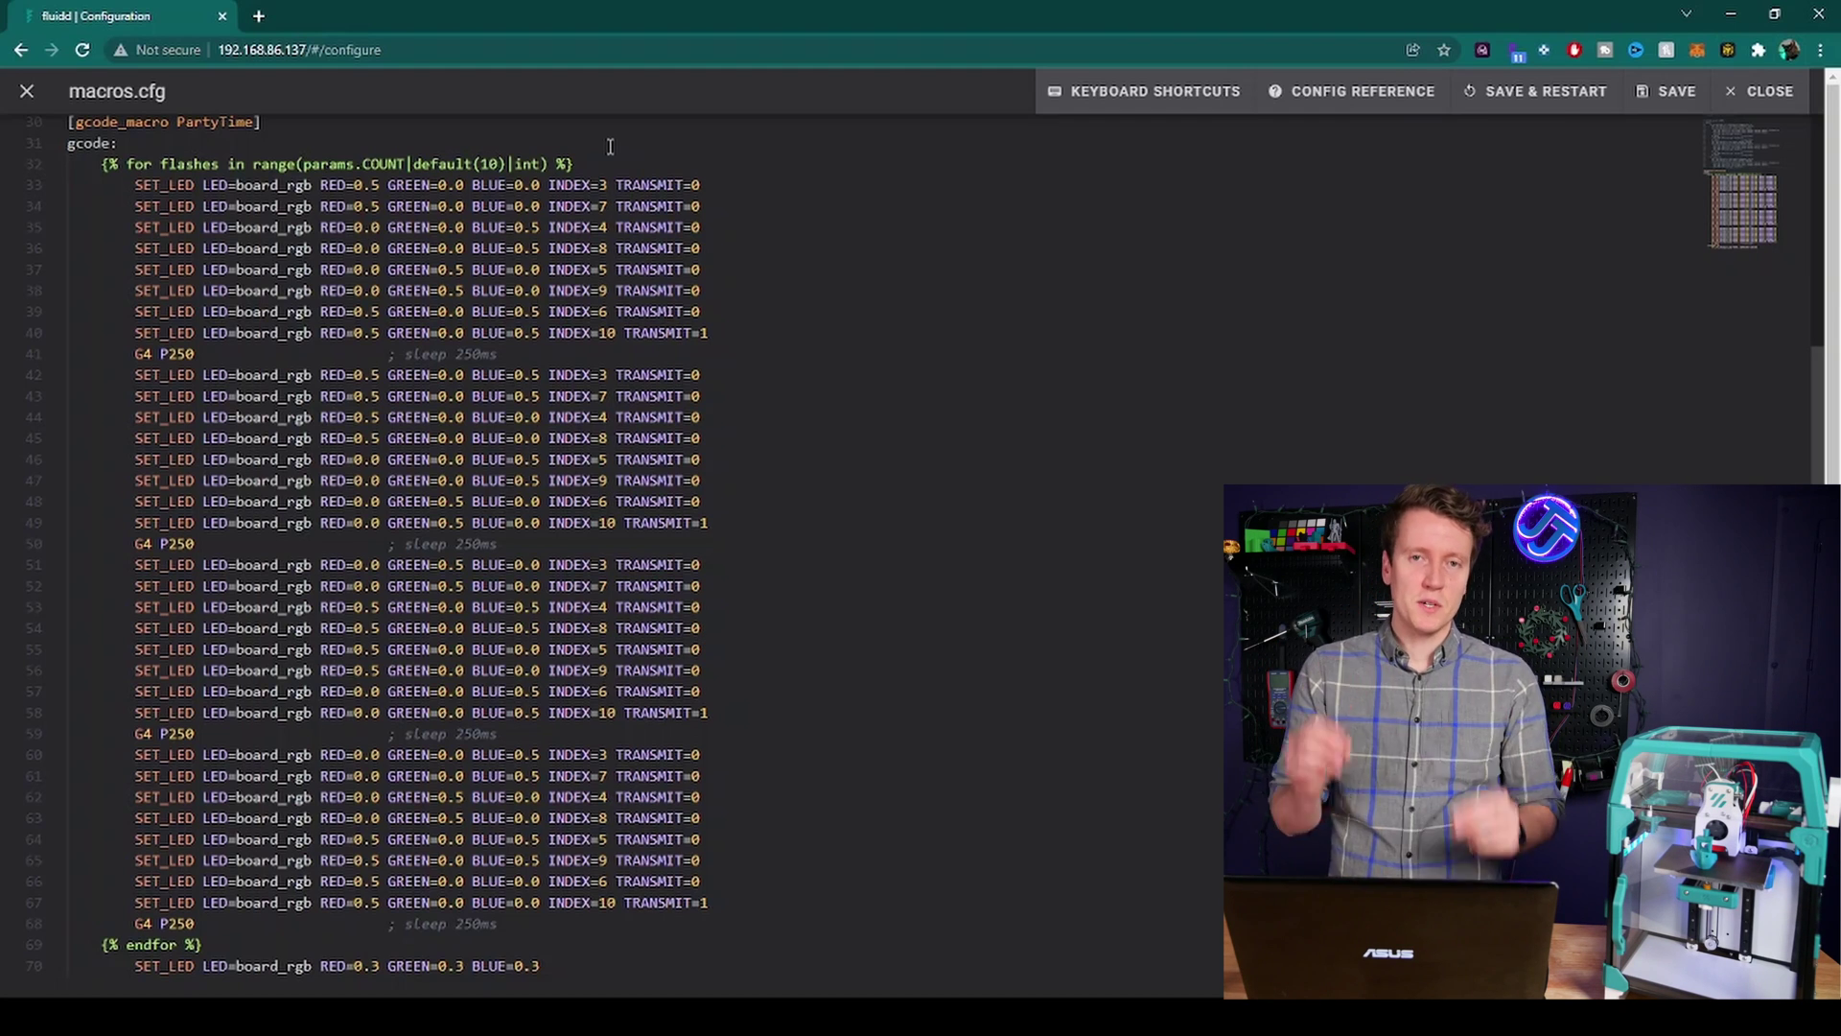
{"action": "triple_click", "coordinate": [605, 156]}
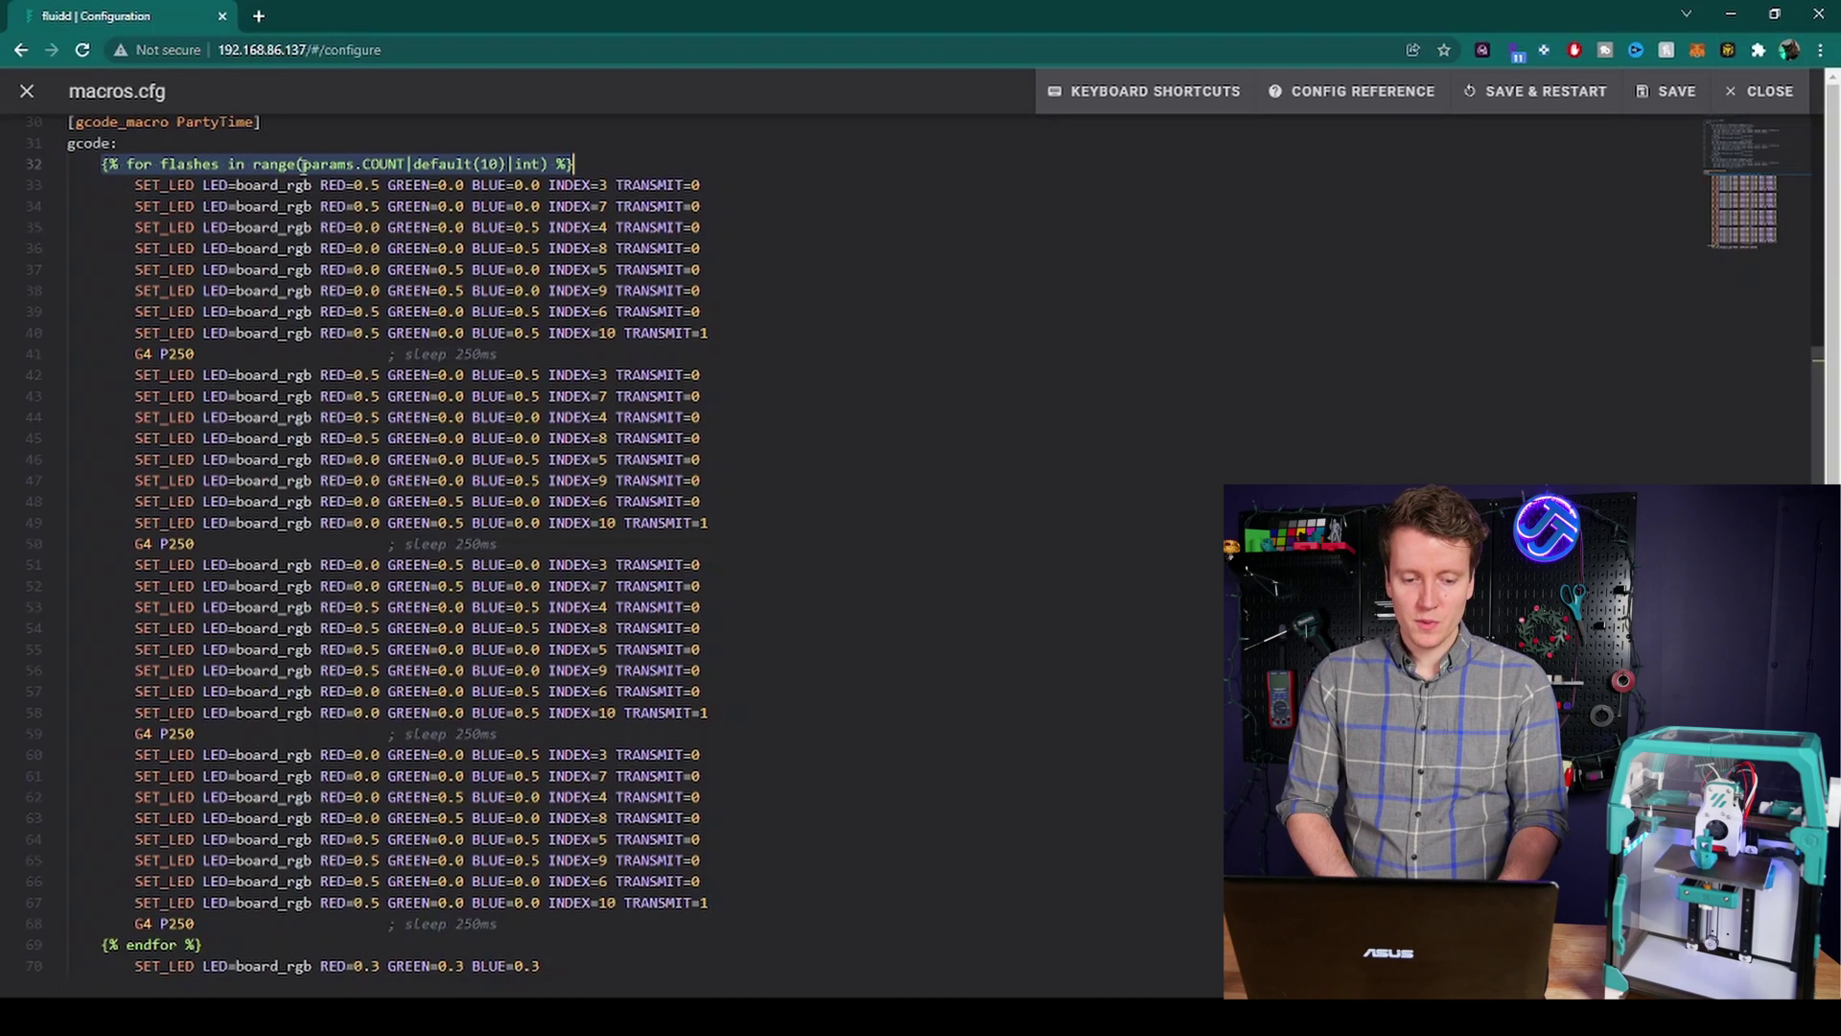
{"action": "left_click", "coordinate": [406, 164]}
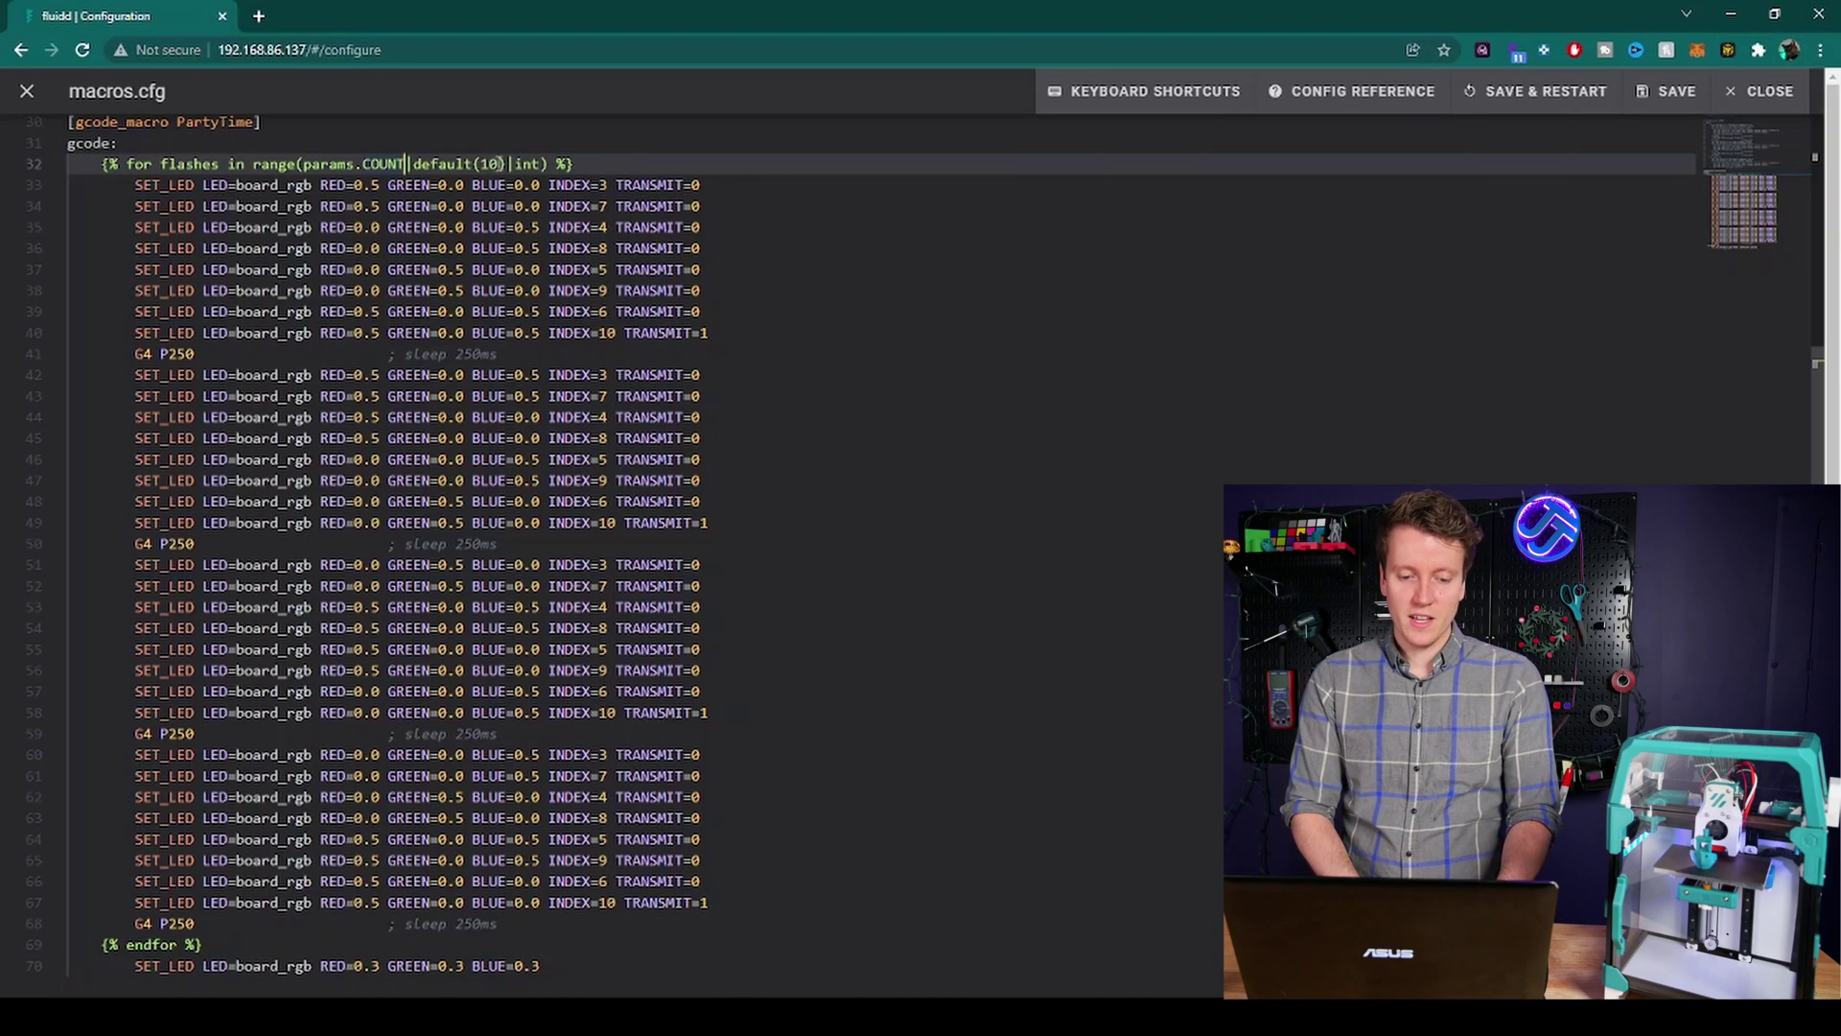
{"action": "double_click", "coordinate": [489, 164]}
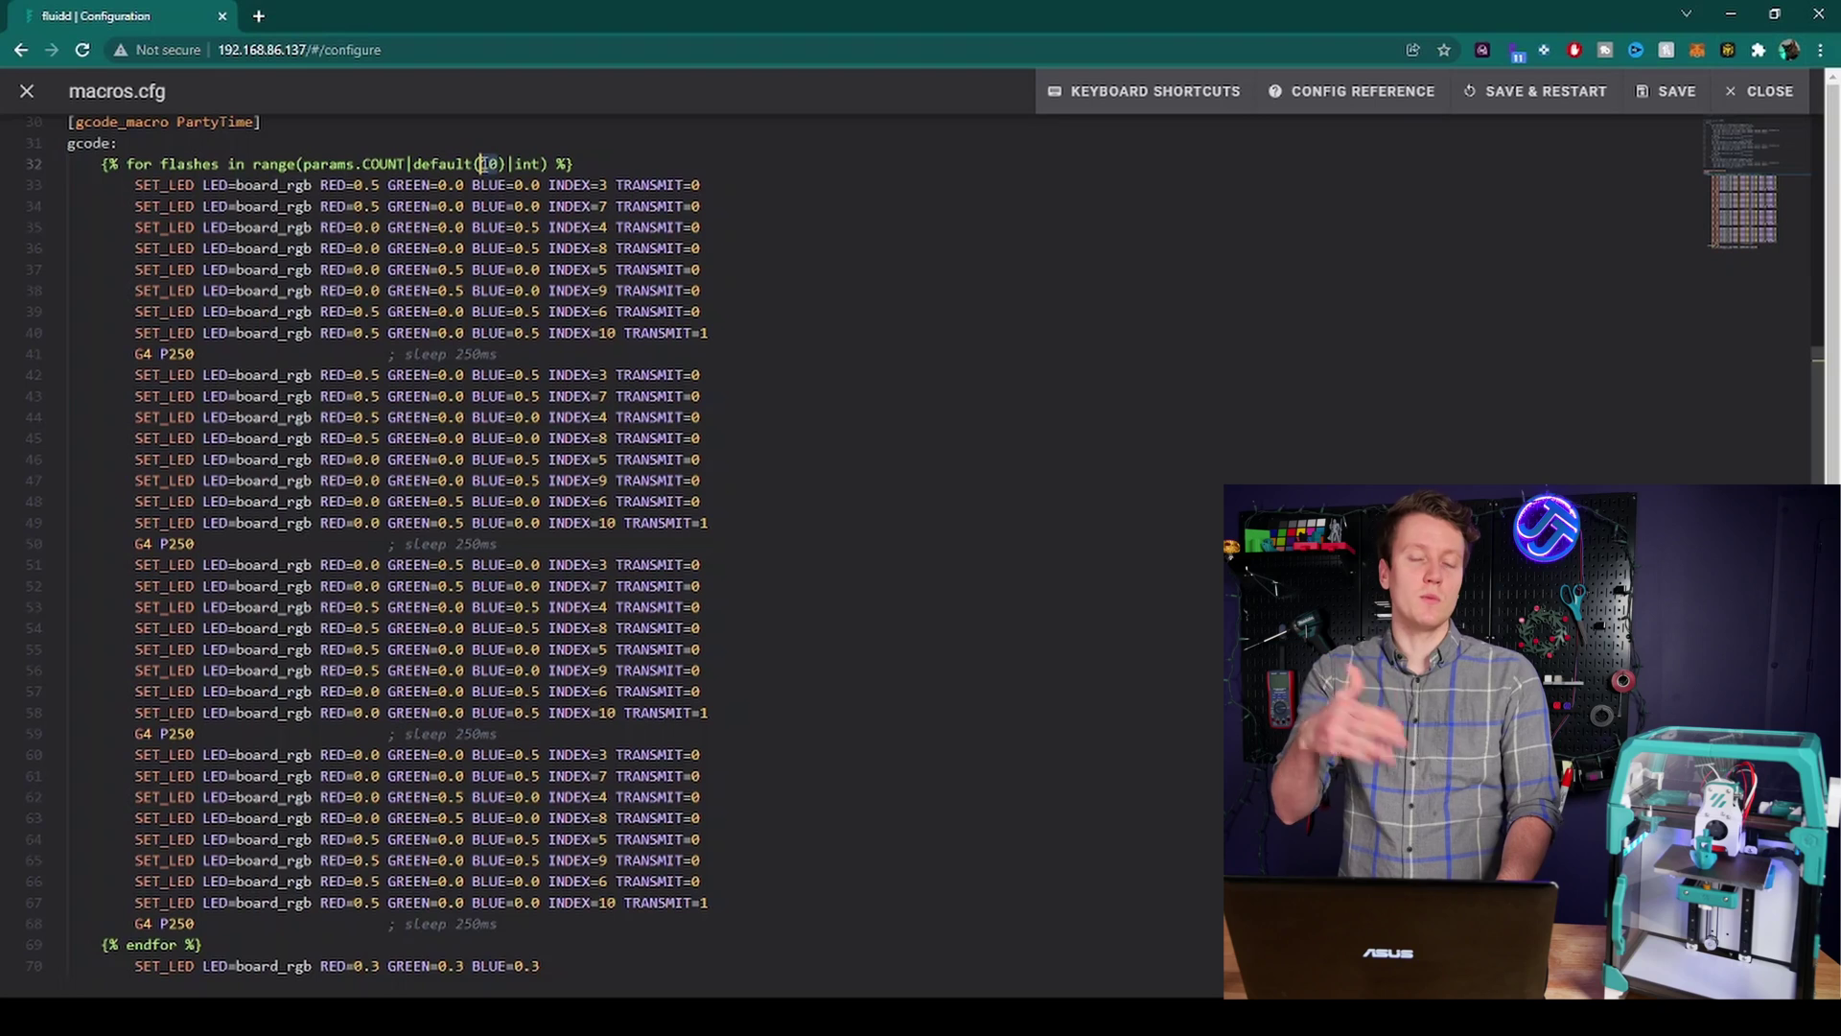
{"action": "left_click", "coordinate": [741, 329]}
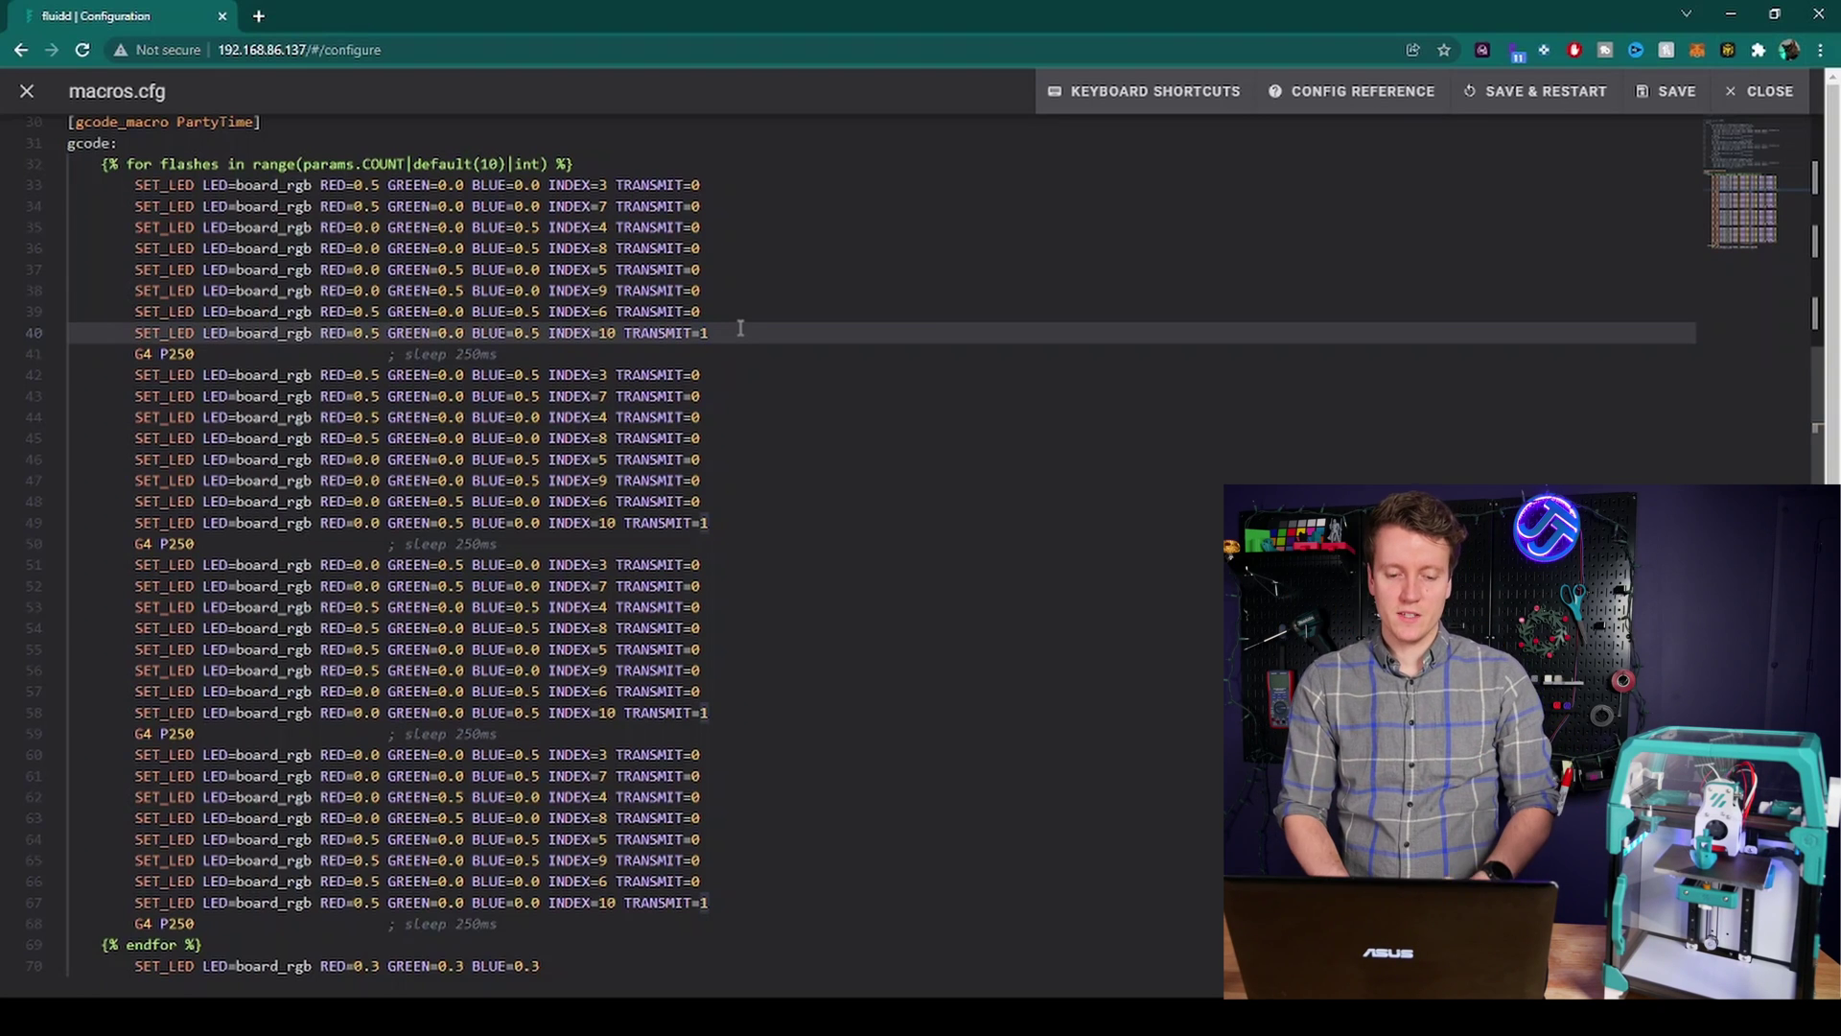
{"action": "left_click_drag", "start_coordinate": [740, 329], "coordinate": [134, 185]}
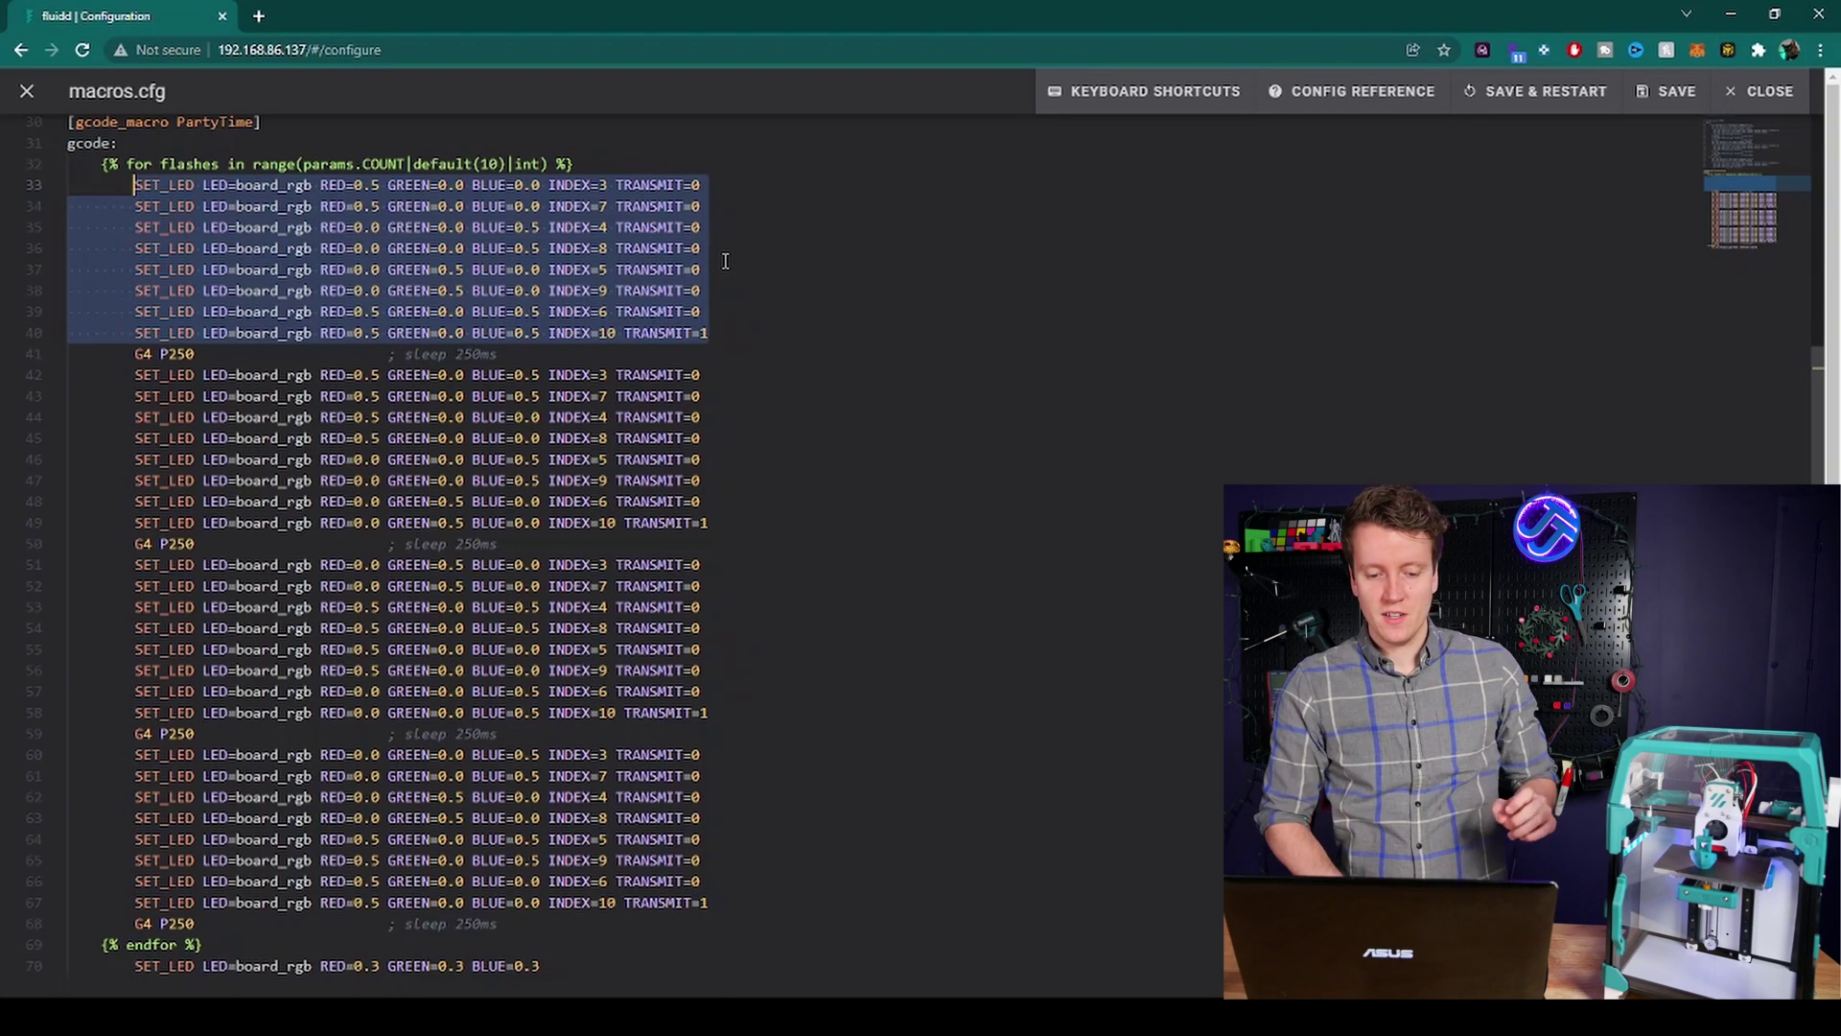
{"action": "left_click", "coordinate": [742, 204]}
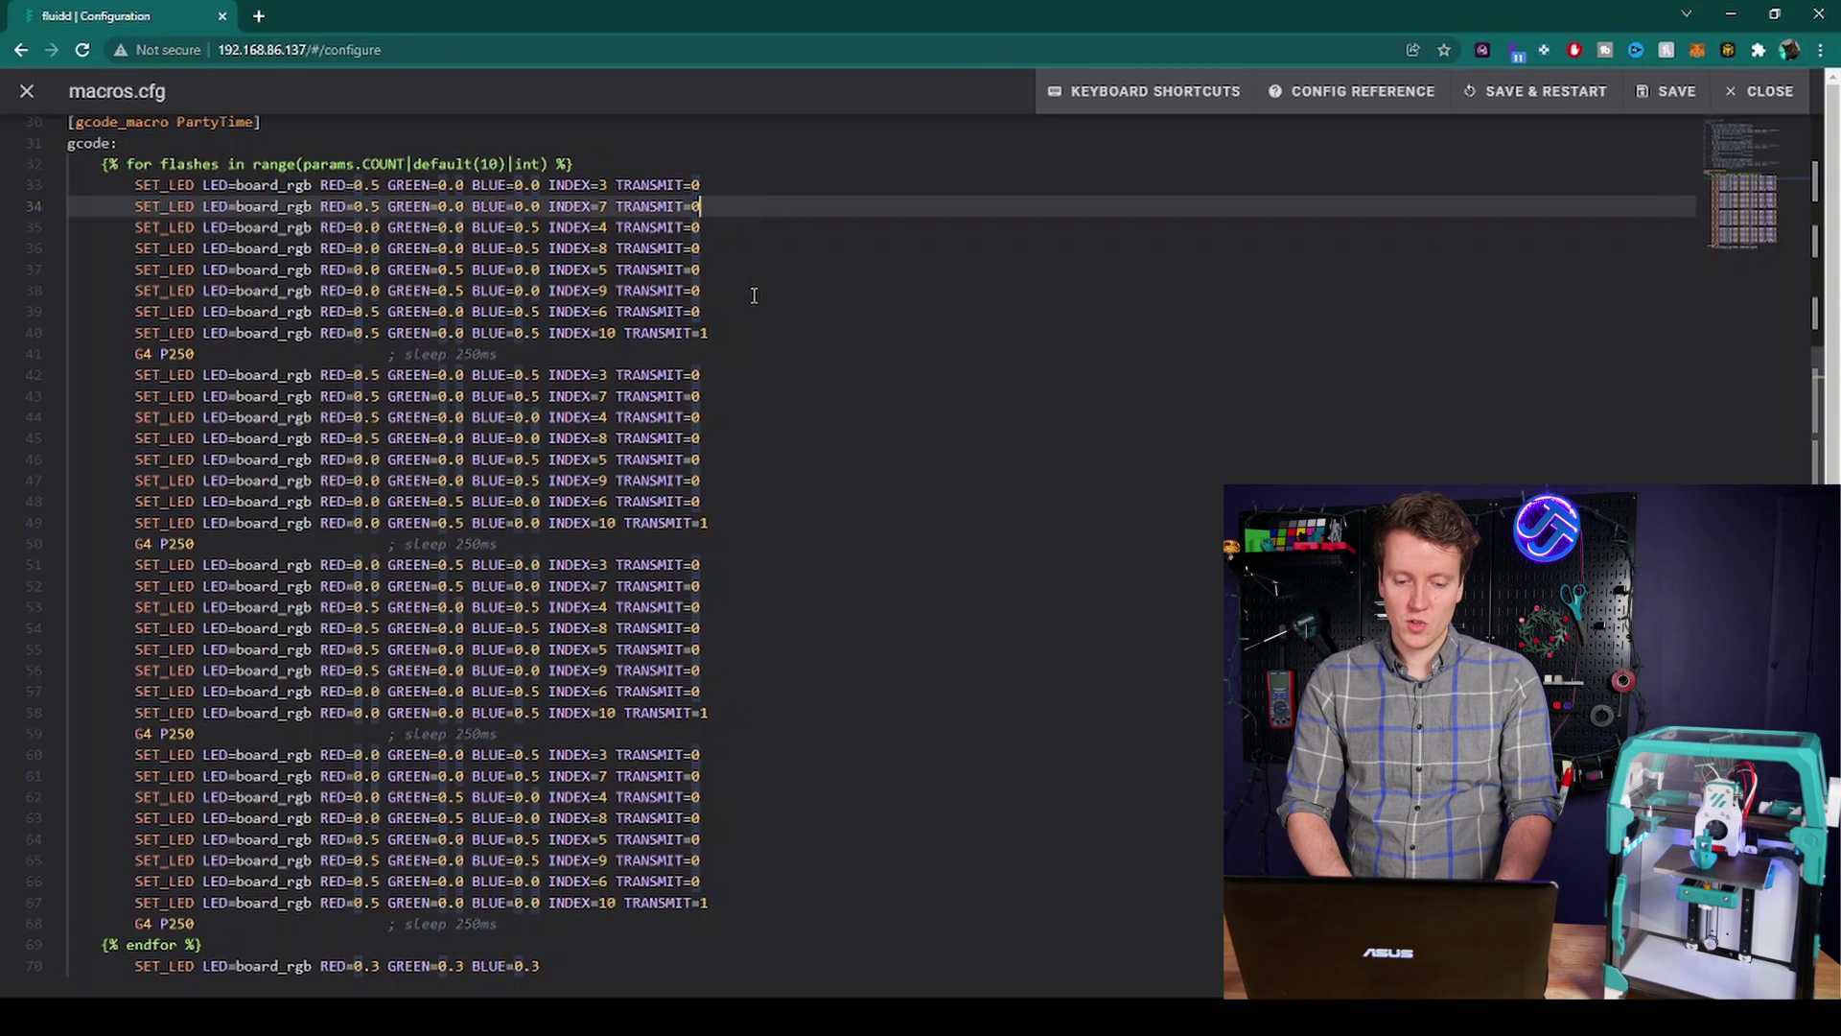
{"action": "left_click", "coordinate": [729, 329]}
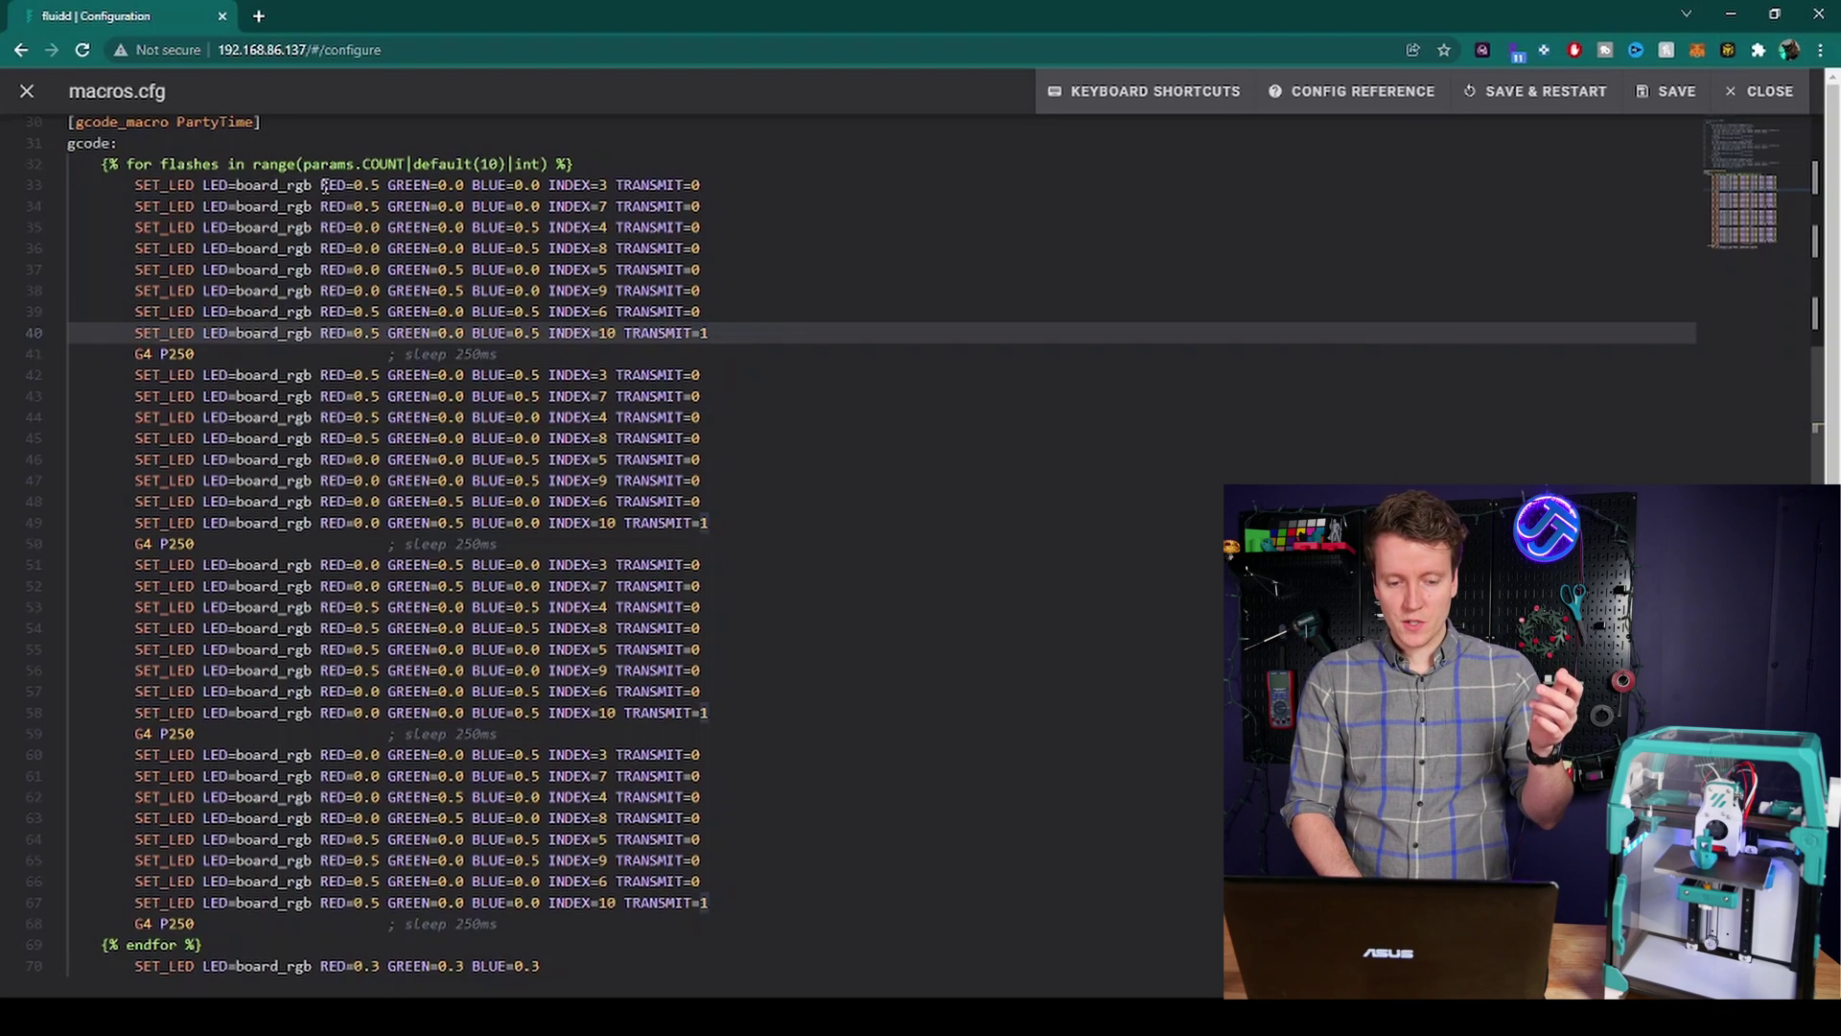
{"action": "left_click_drag", "start_coordinate": [324, 185], "coordinate": [540, 206]}
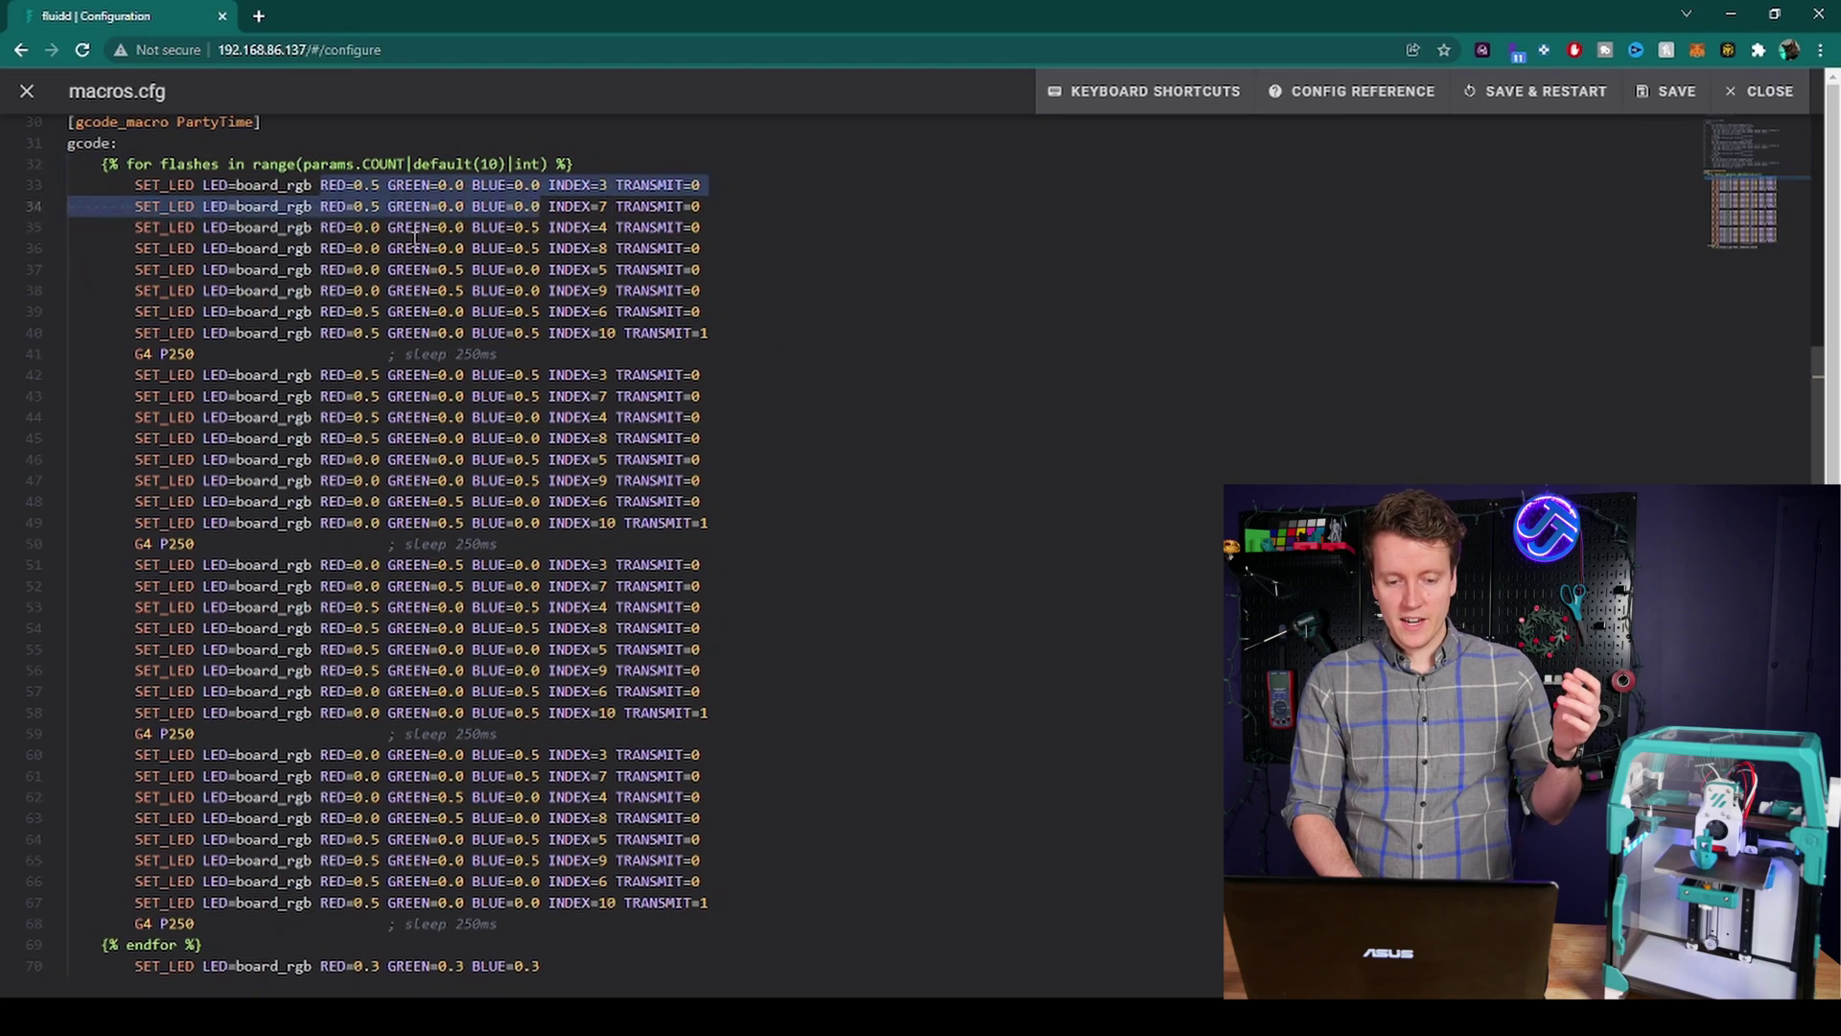
{"action": "left_click_drag", "start_coordinate": [388, 227], "coordinate": [521, 249]}
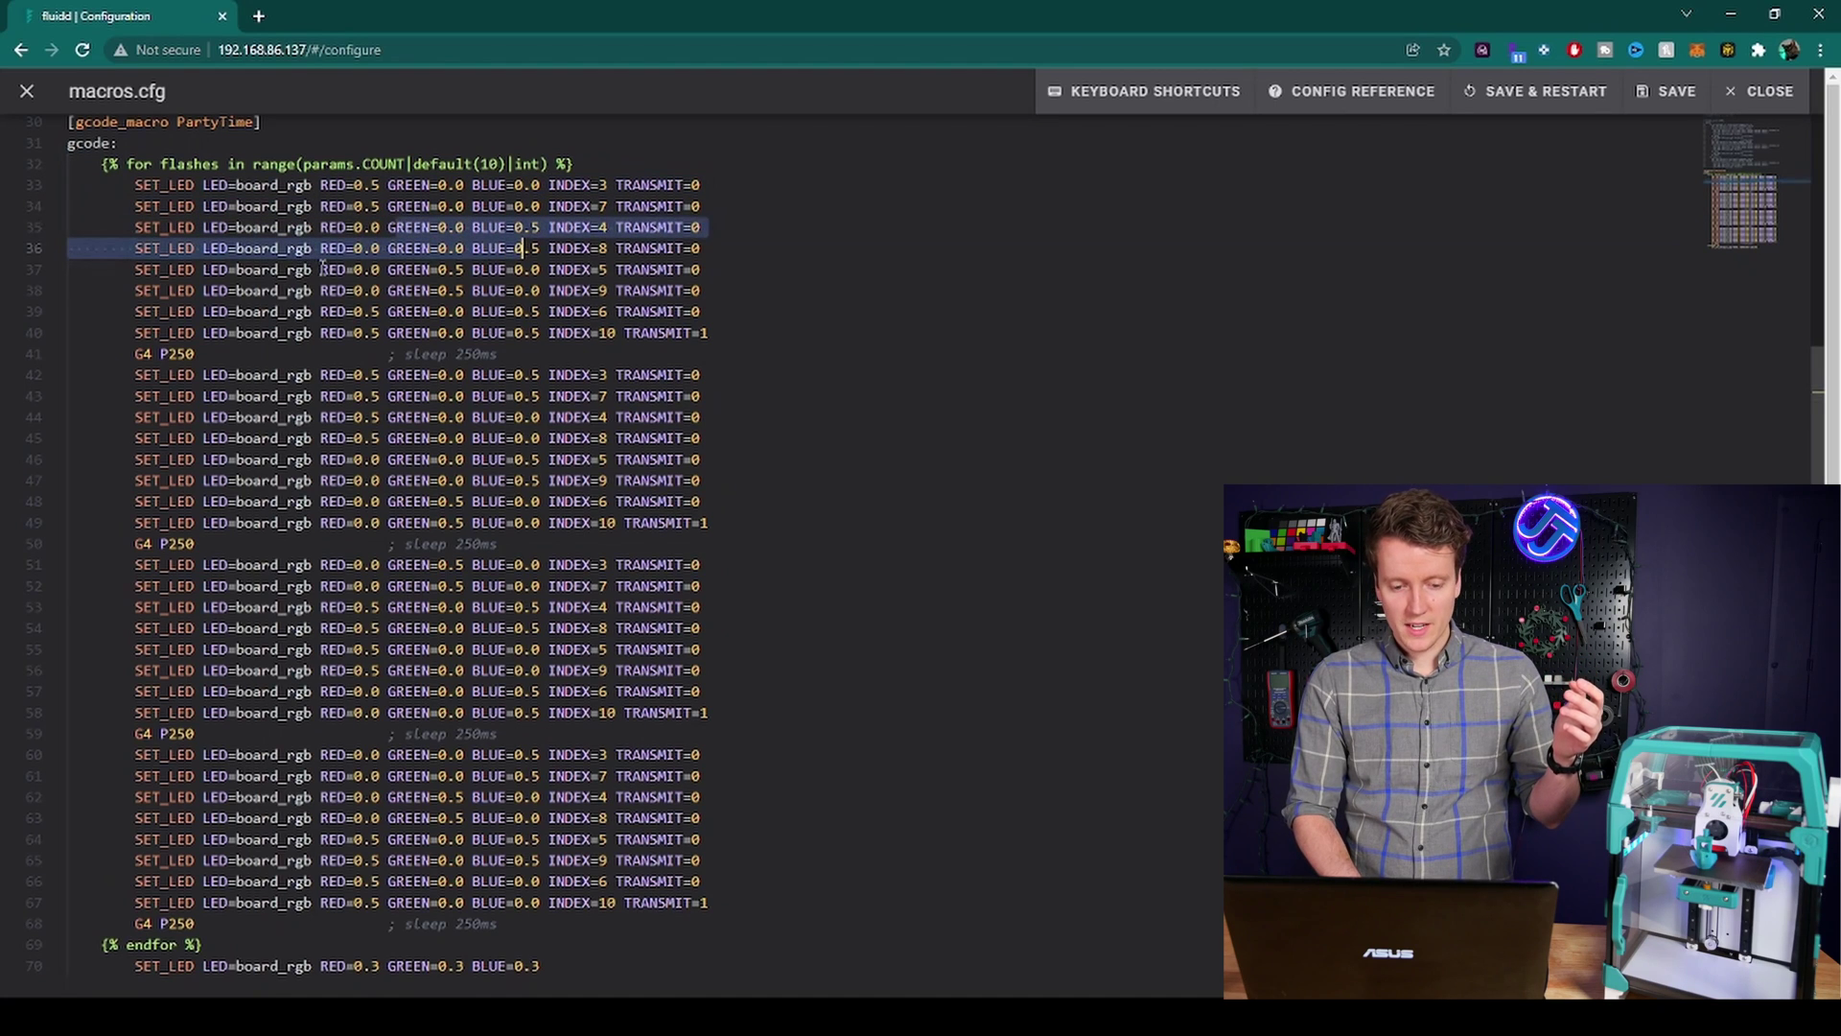
{"action": "left_click_drag", "start_coordinate": [322, 269], "coordinate": [544, 270]}
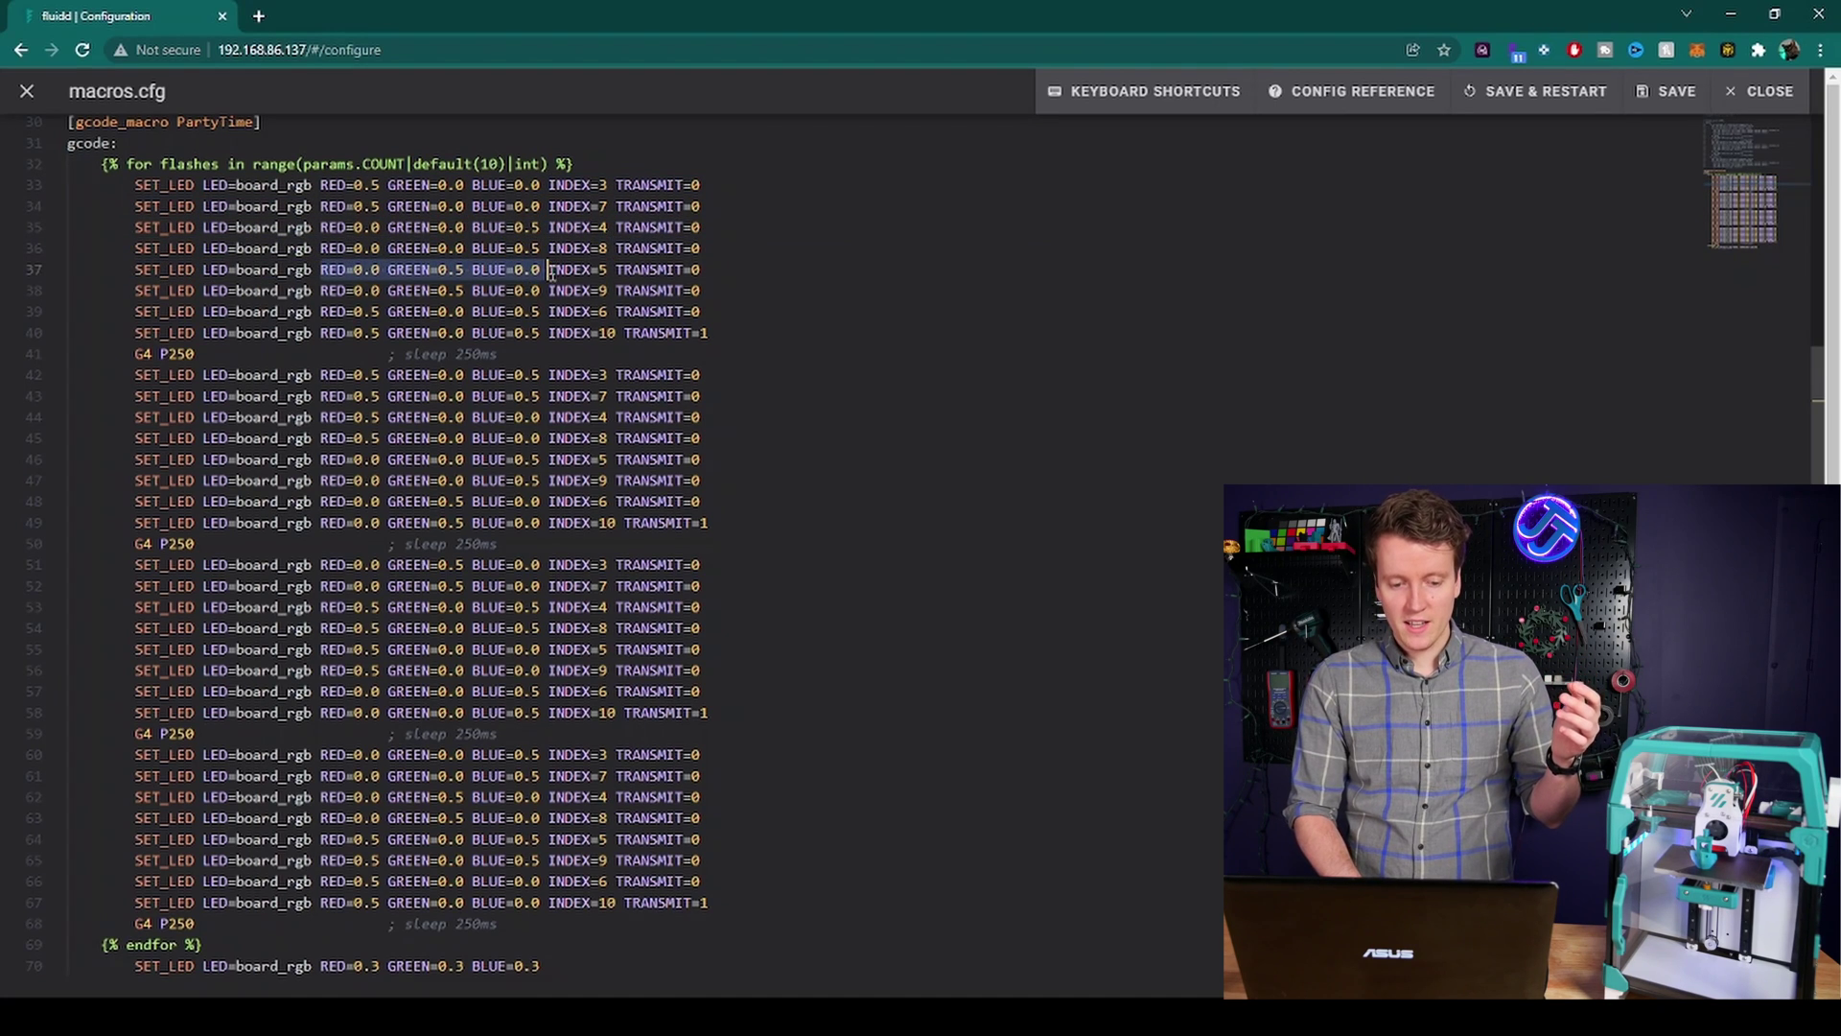
{"action": "left_click", "coordinate": [356, 314]}
{"action": "left_click_drag", "start_coordinate": [134, 354], "coordinate": [241, 355]}
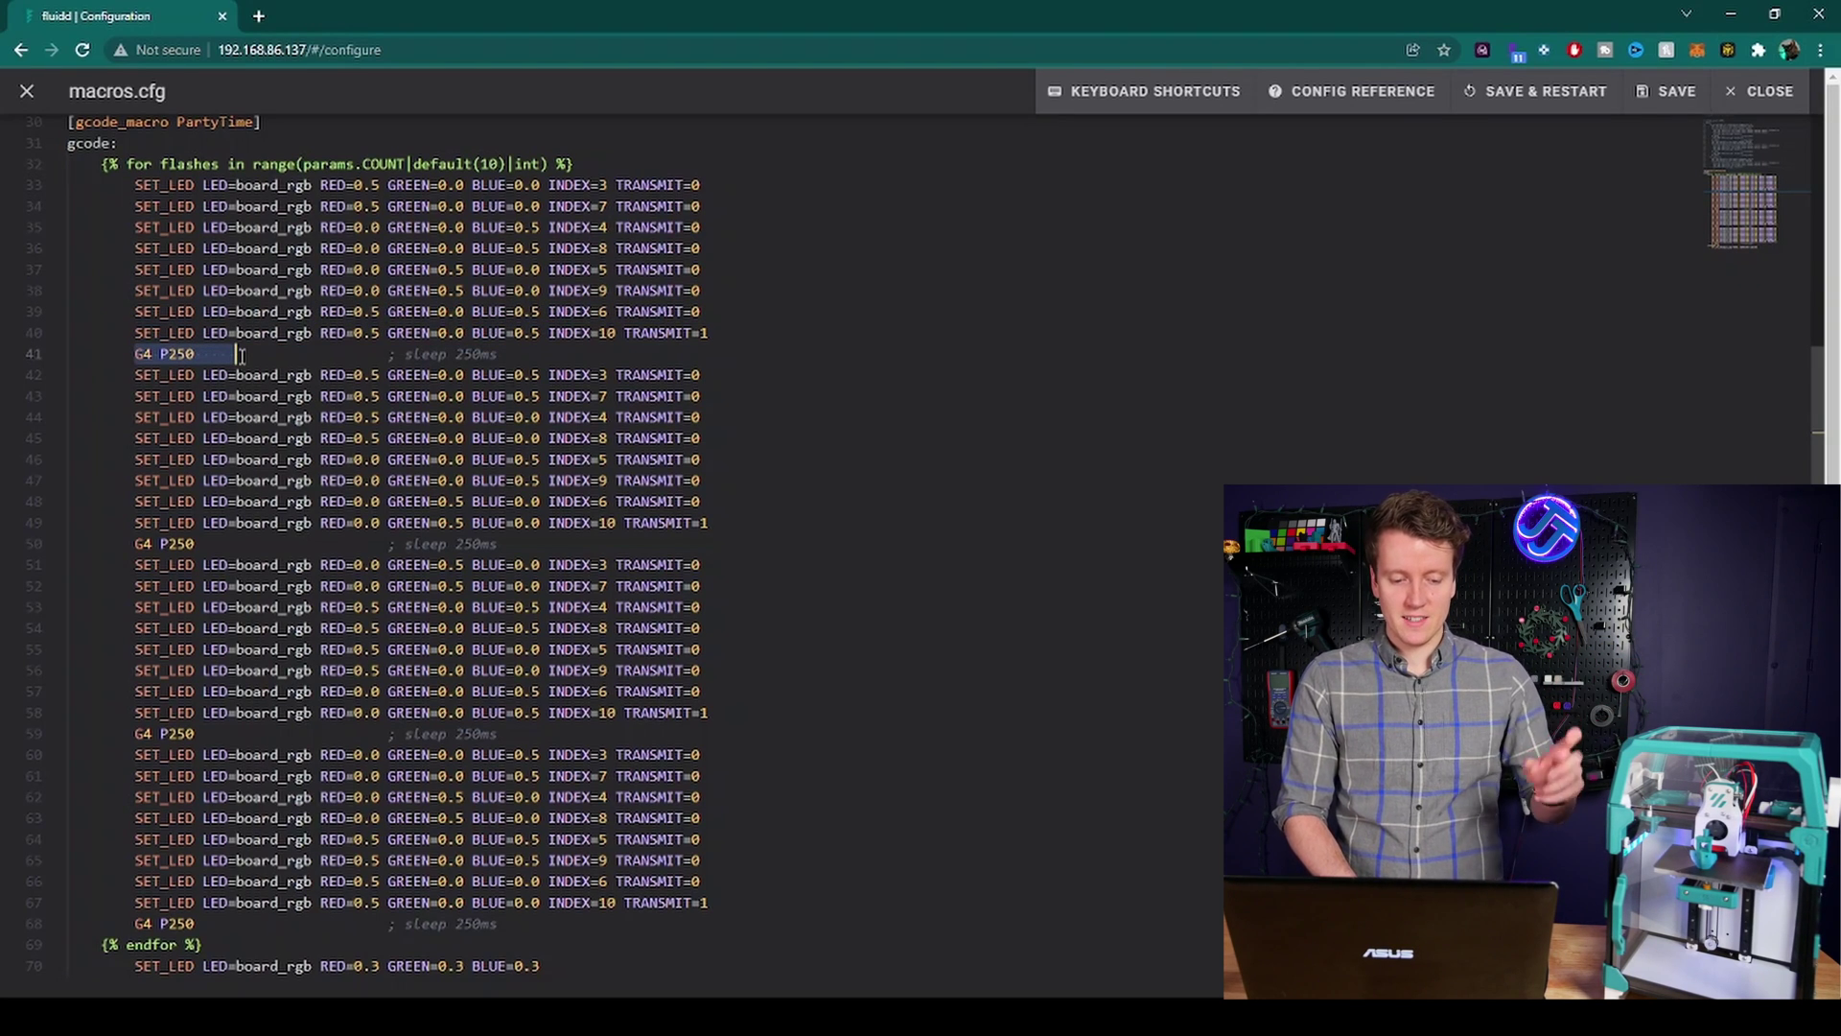
{"action": "left_click", "coordinate": [303, 375]}
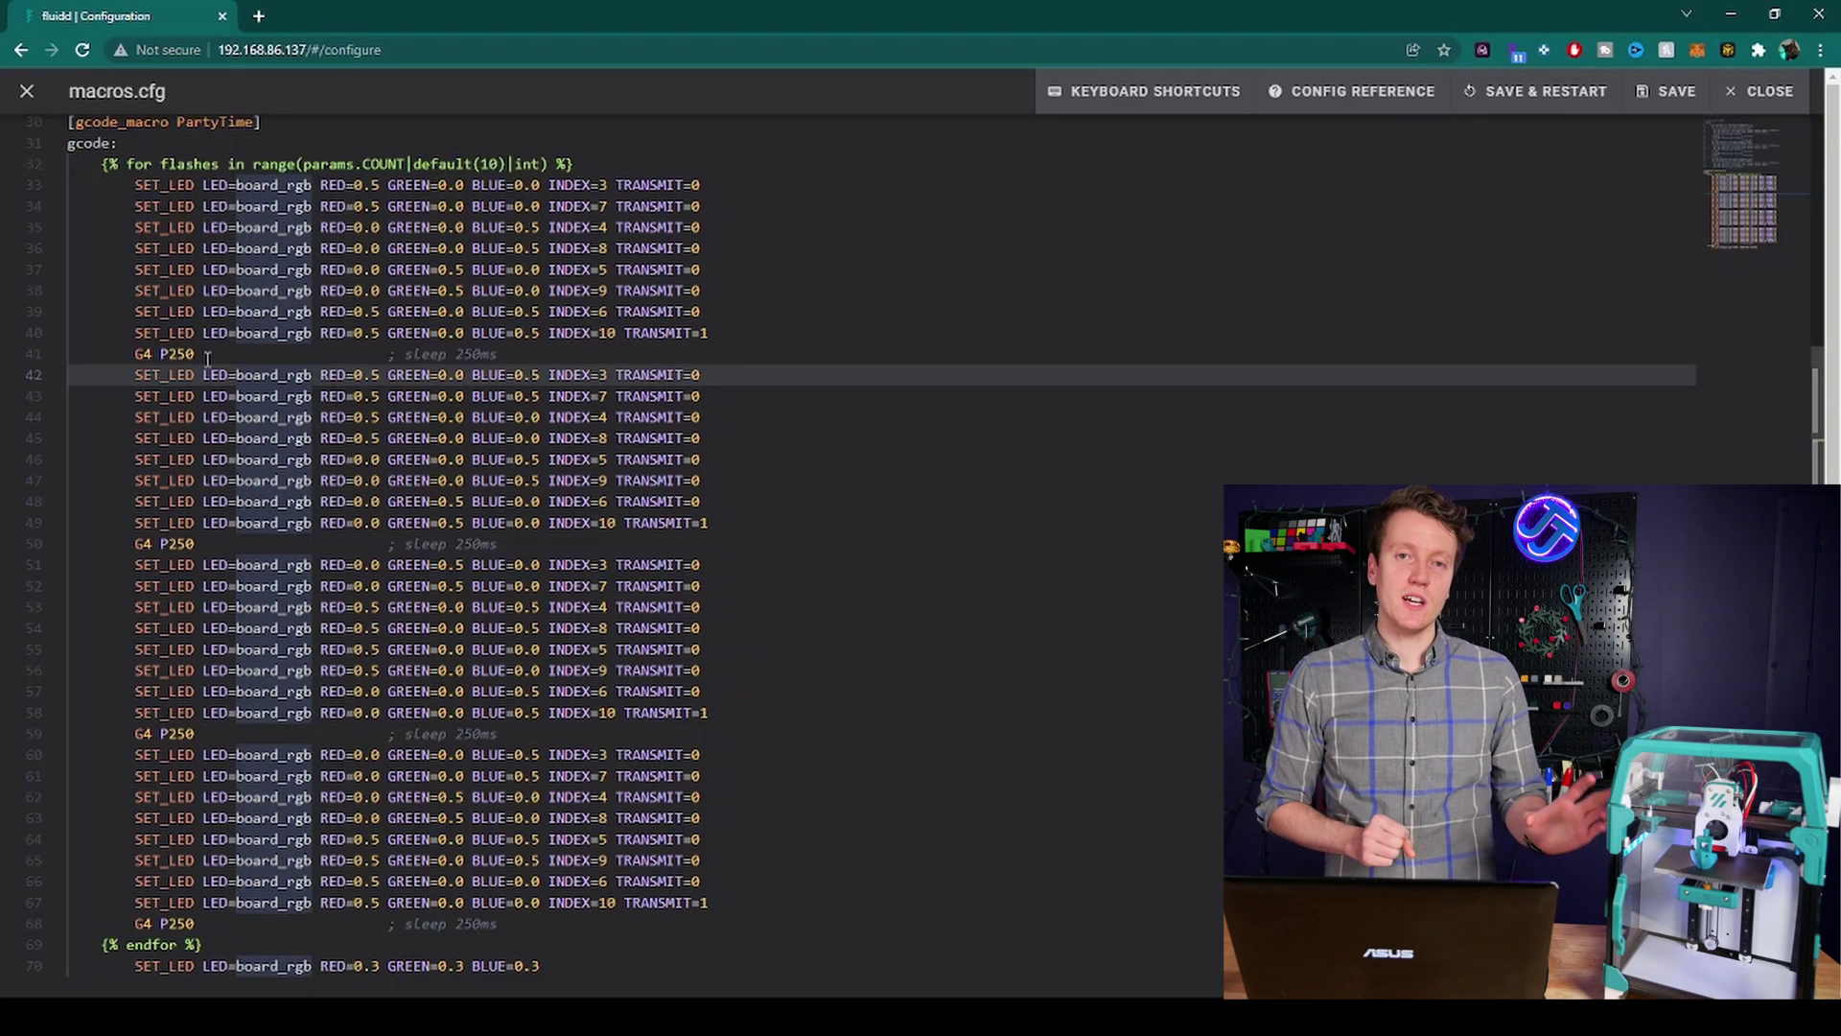
{"action": "scroll", "coordinate": [239, 480], "scroll_direction": "down", "scroll_amount": 2}
Highlight the loop's {% endfor %} and the final SET_LED reset line, then close macros.cfg.
{"action": "left_click", "coordinate": [271, 691]}
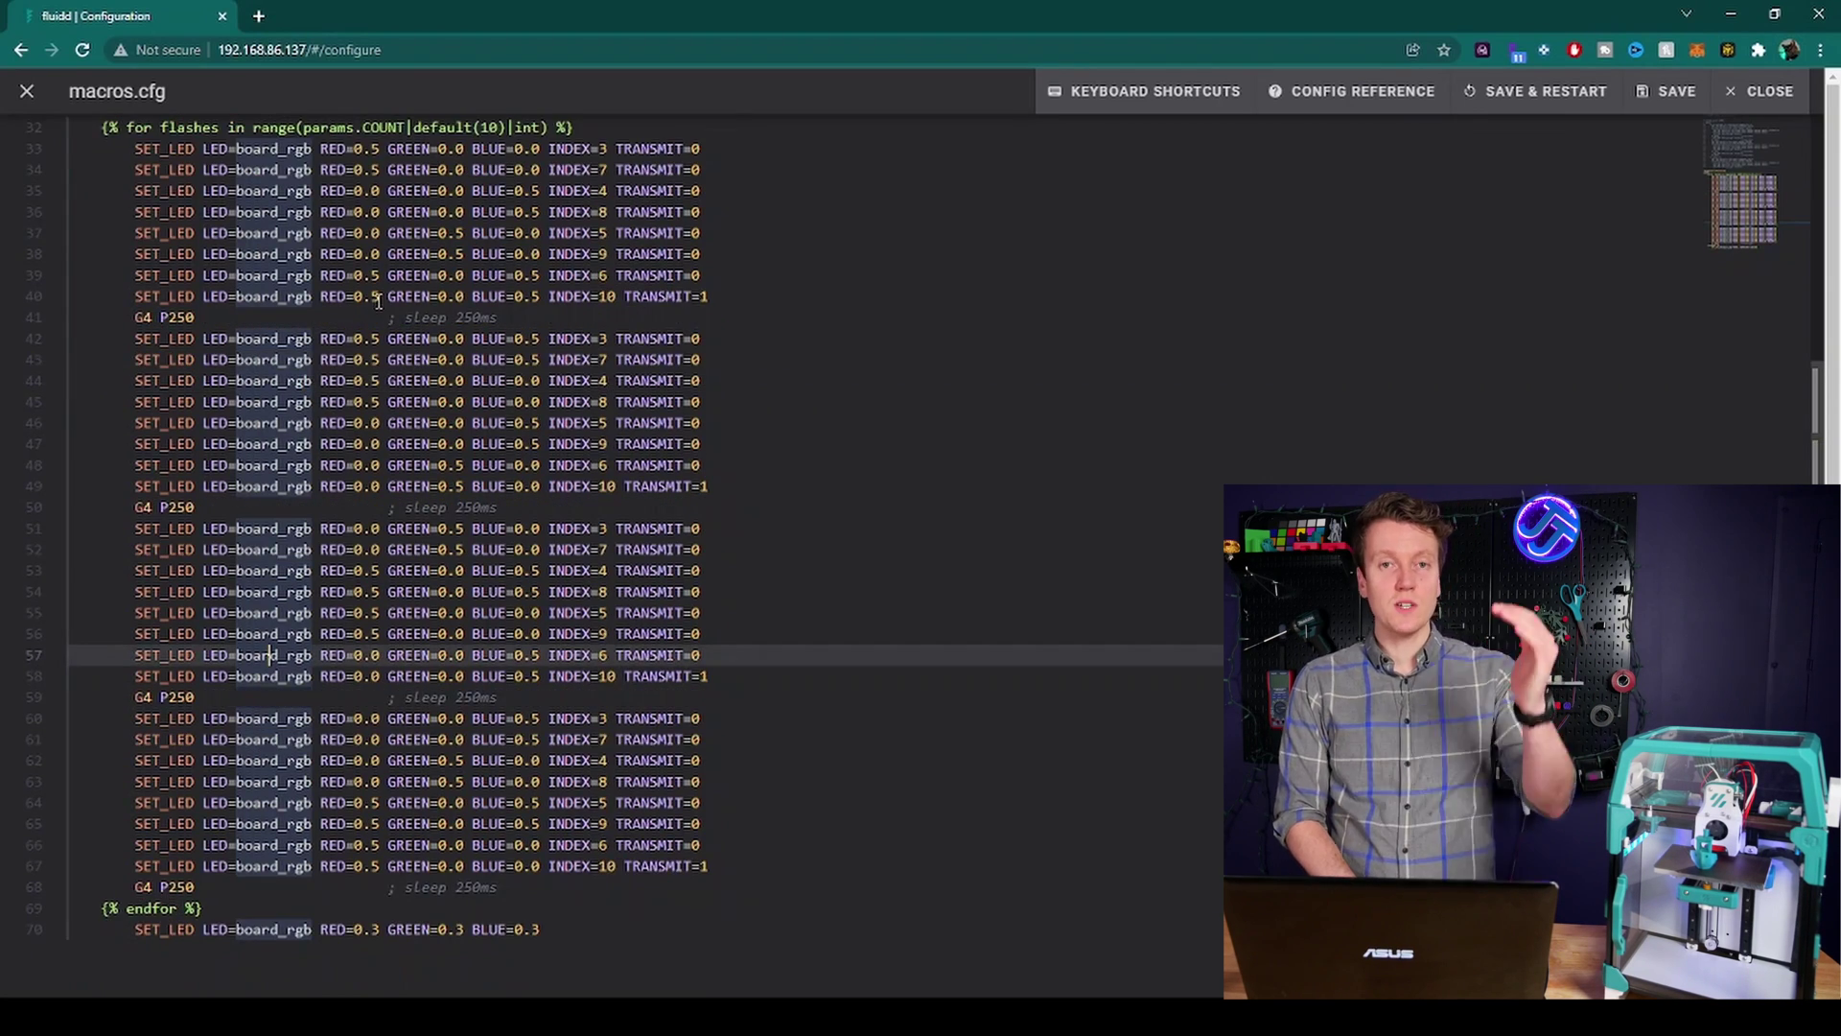
{"action": "scroll", "coordinate": [336, 384], "scroll_direction": "up", "scroll_amount": 2}
{"action": "scroll", "coordinate": [377, 302], "scroll_direction": "down", "scroll_amount": 2}
{"action": "left_click_drag", "start_coordinate": [100, 940], "coordinate": [386, 937]}
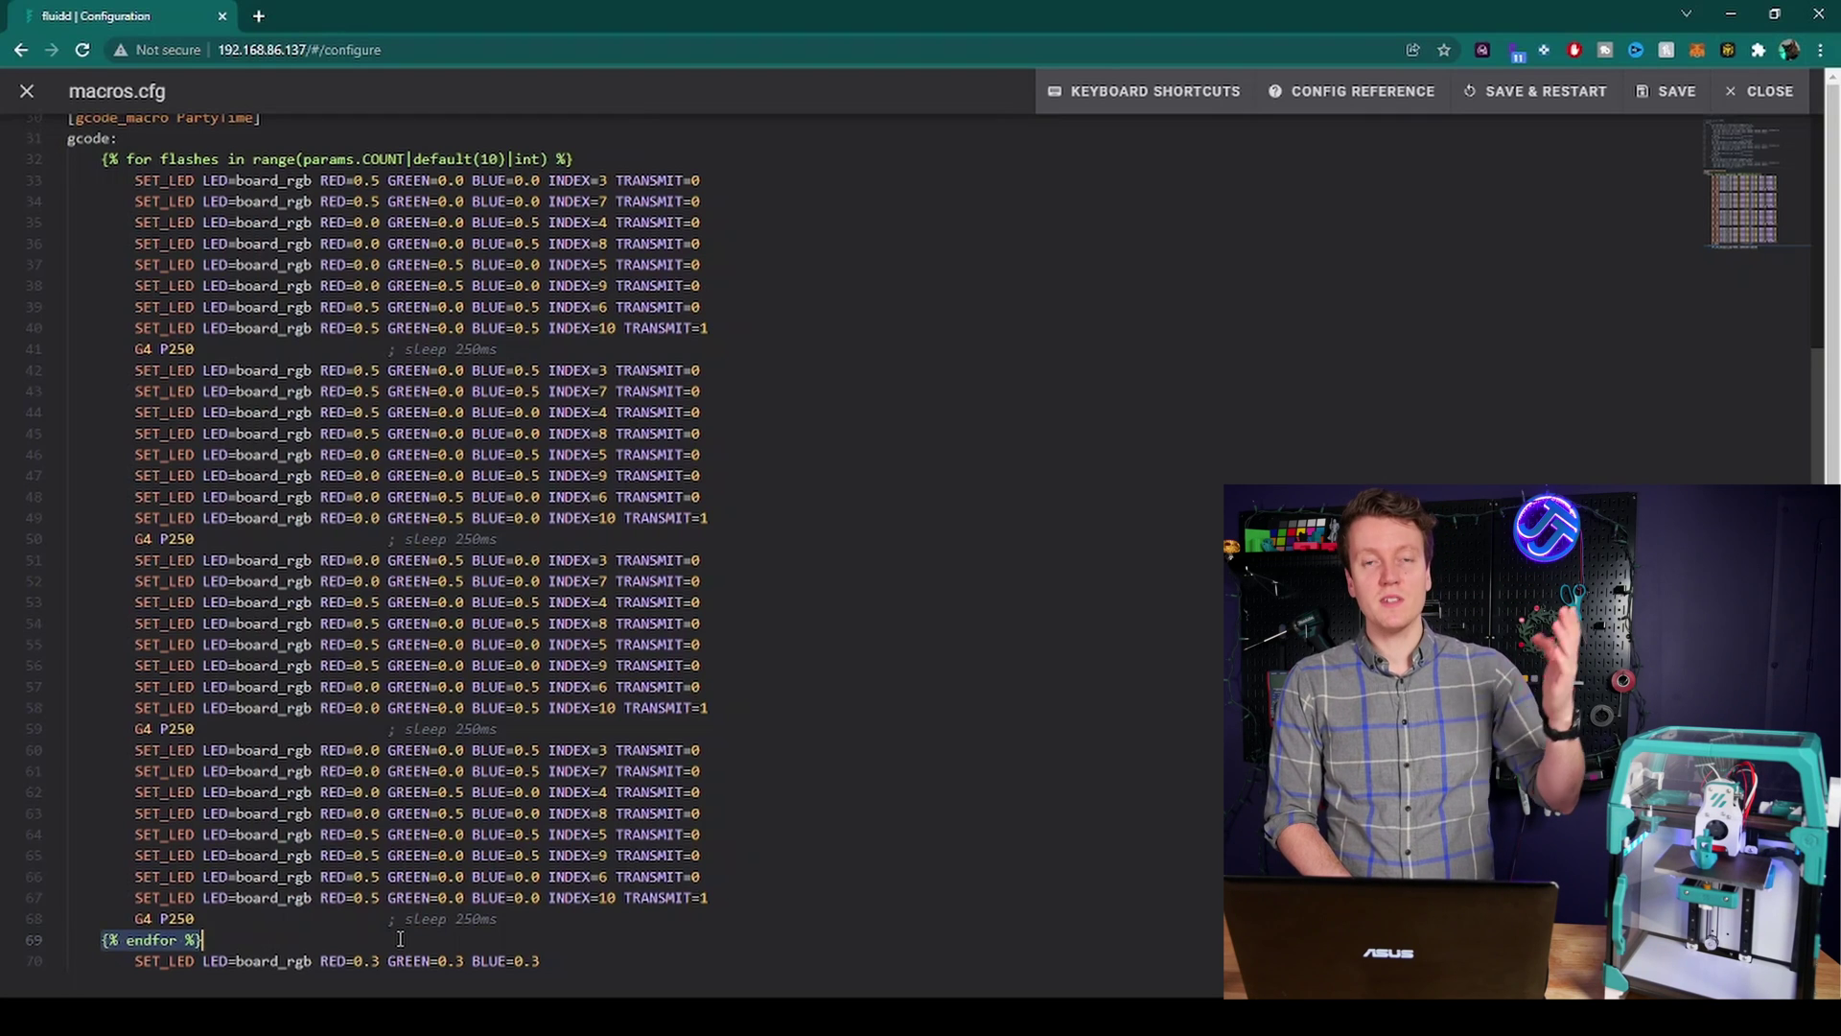
{"action": "left_click", "coordinate": [552, 960]}
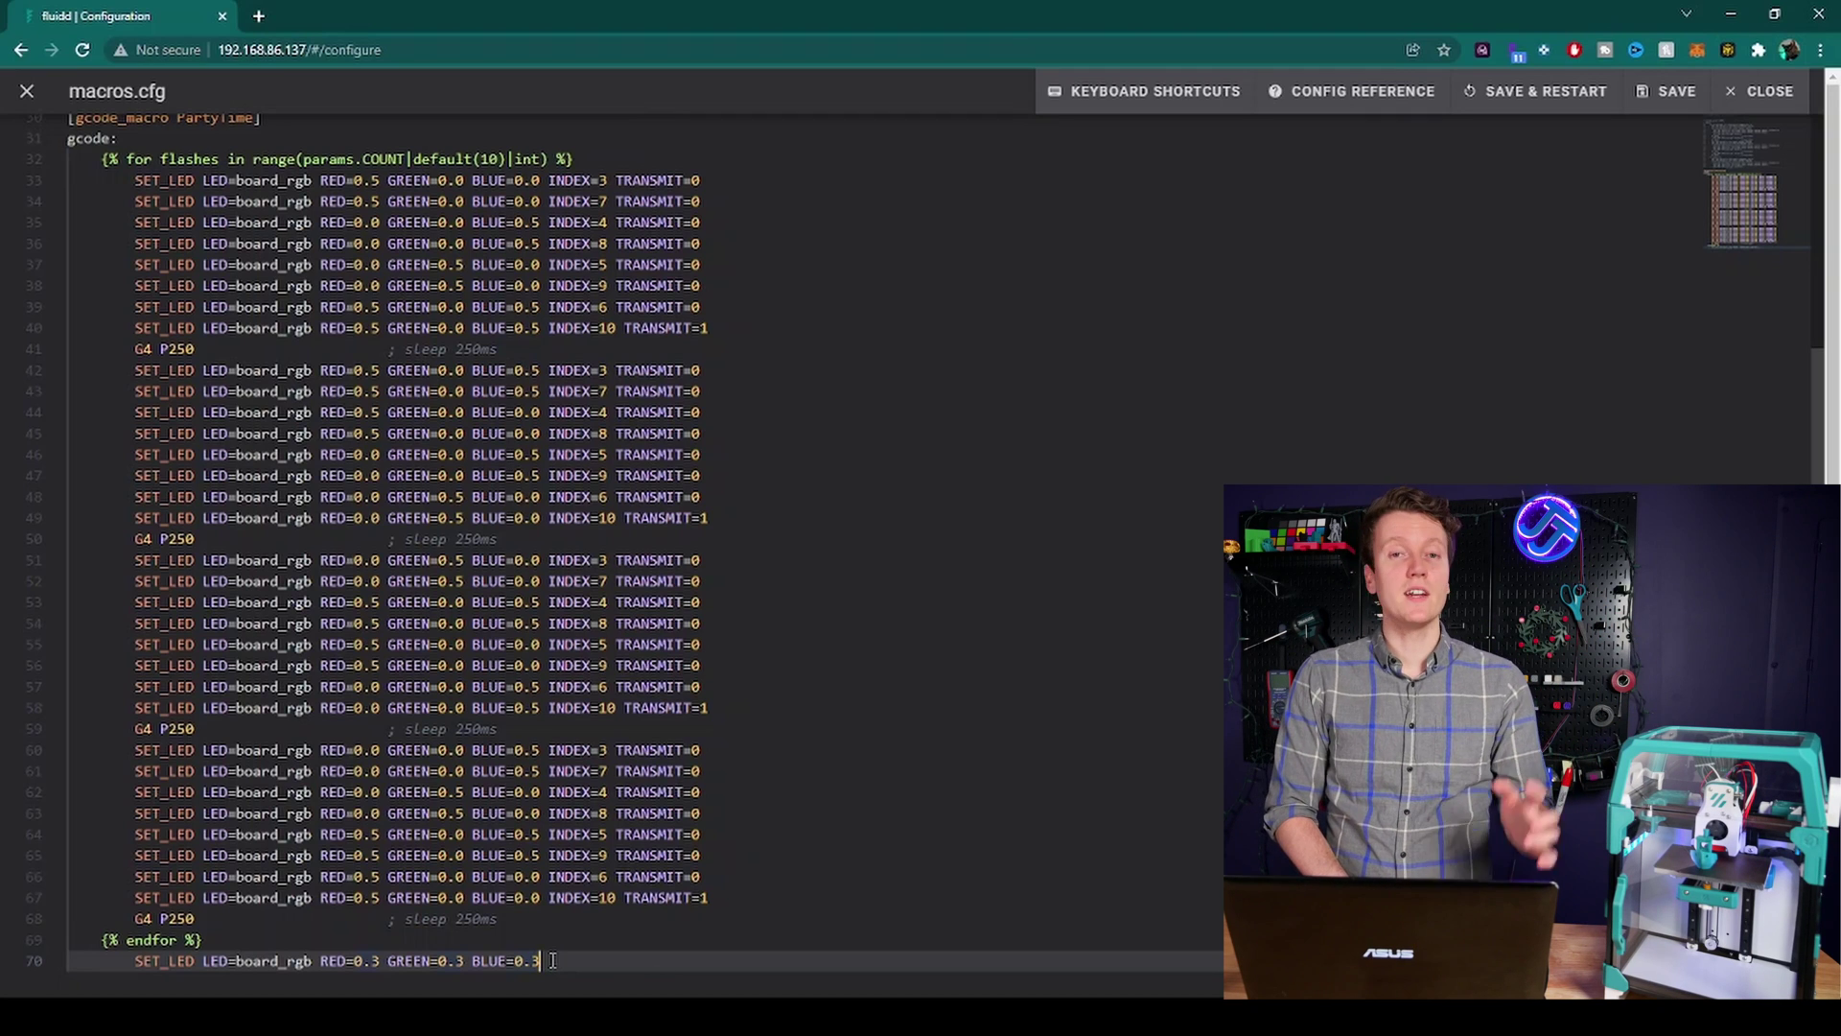
{"action": "left_click", "coordinate": [1772, 94]}
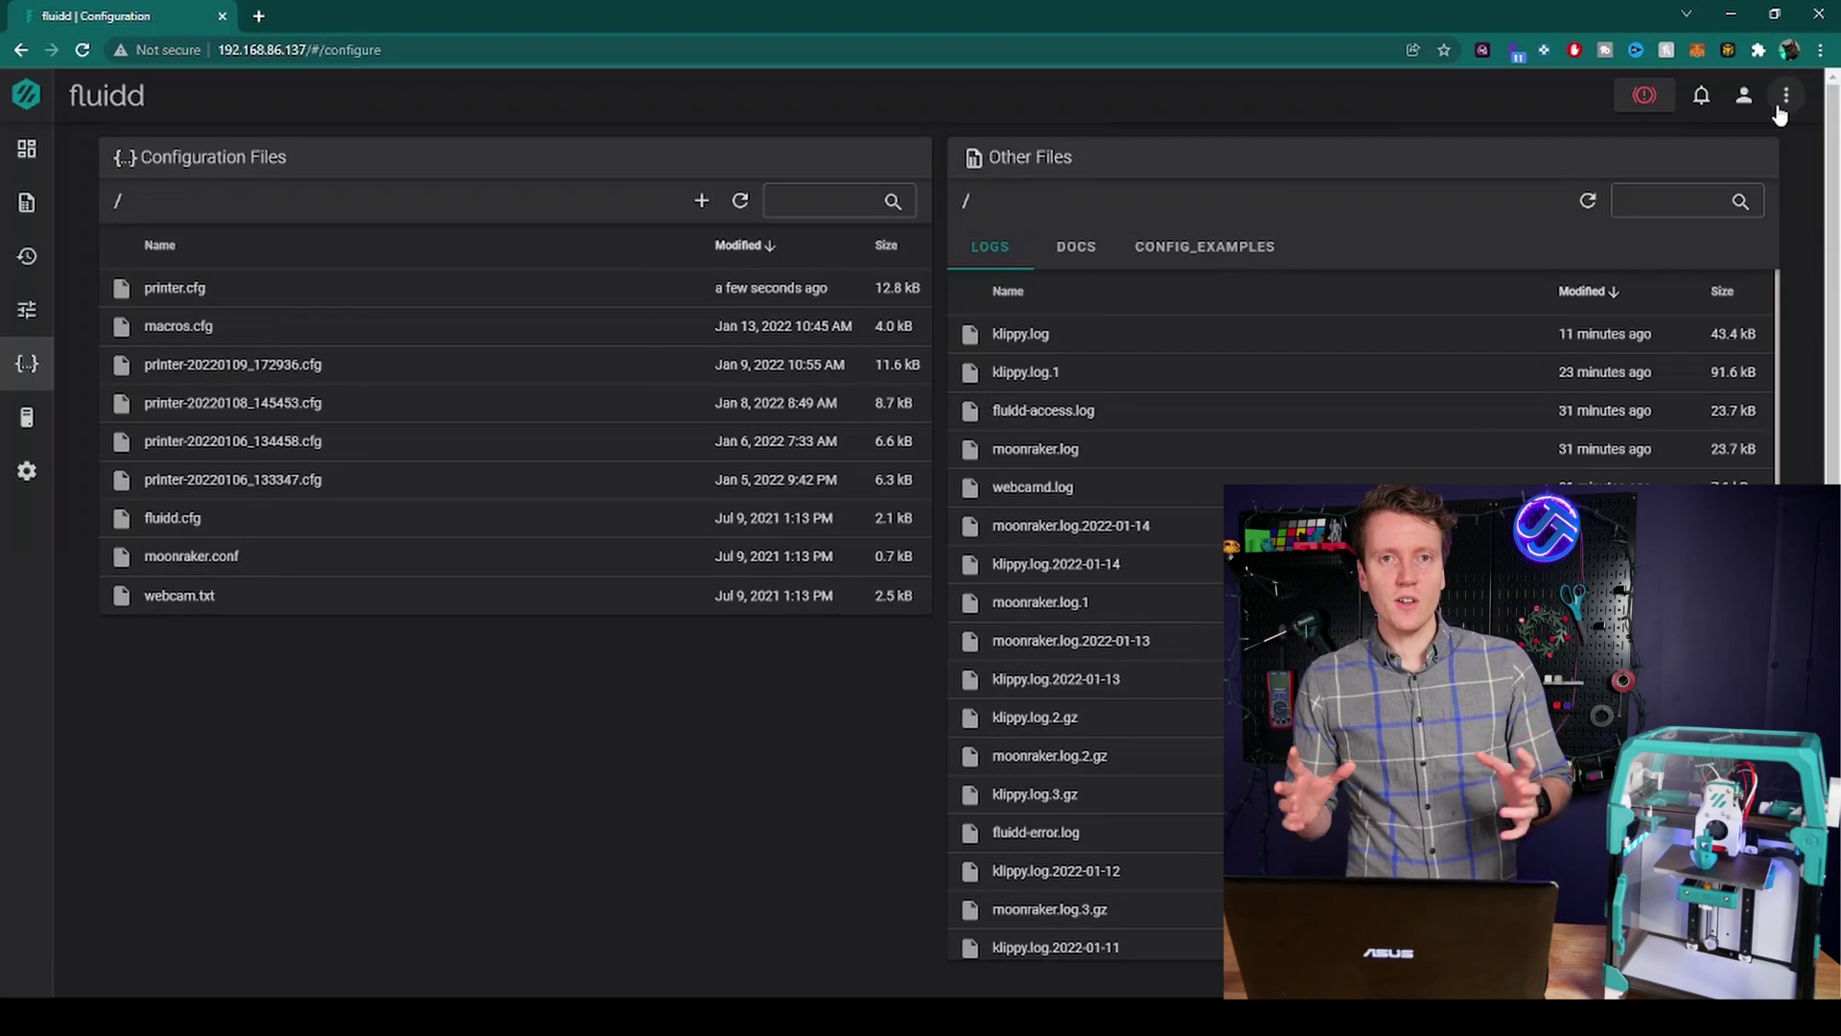